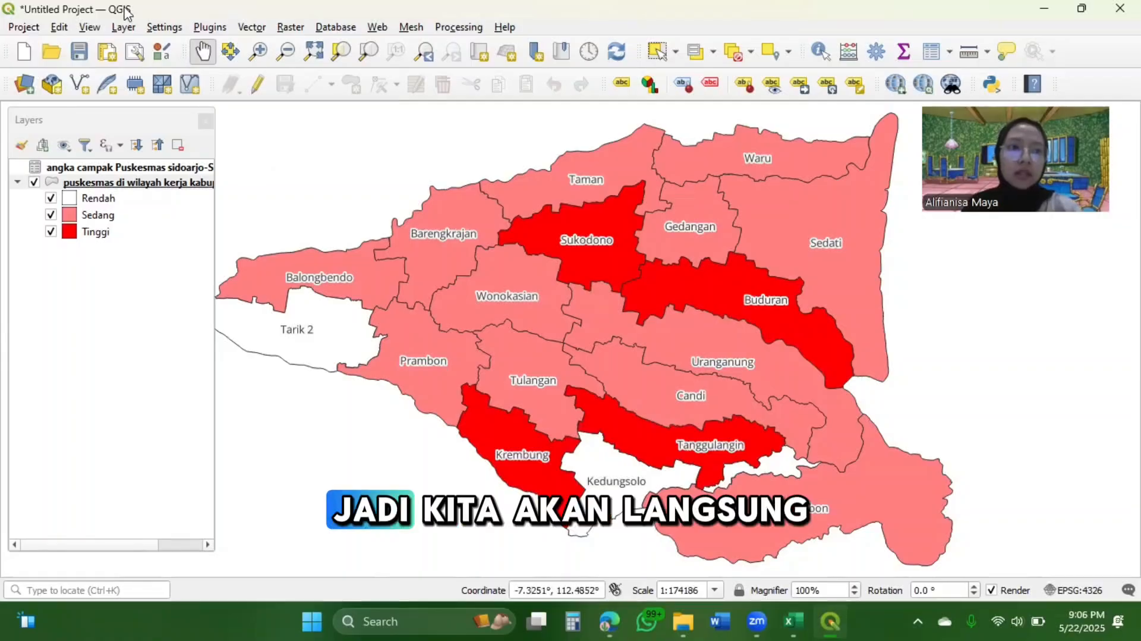
# Create a new print layout titled "Sebaran kasus campak di wilayah kabupaten sidoarjo"
pyautogui.click(22, 28)
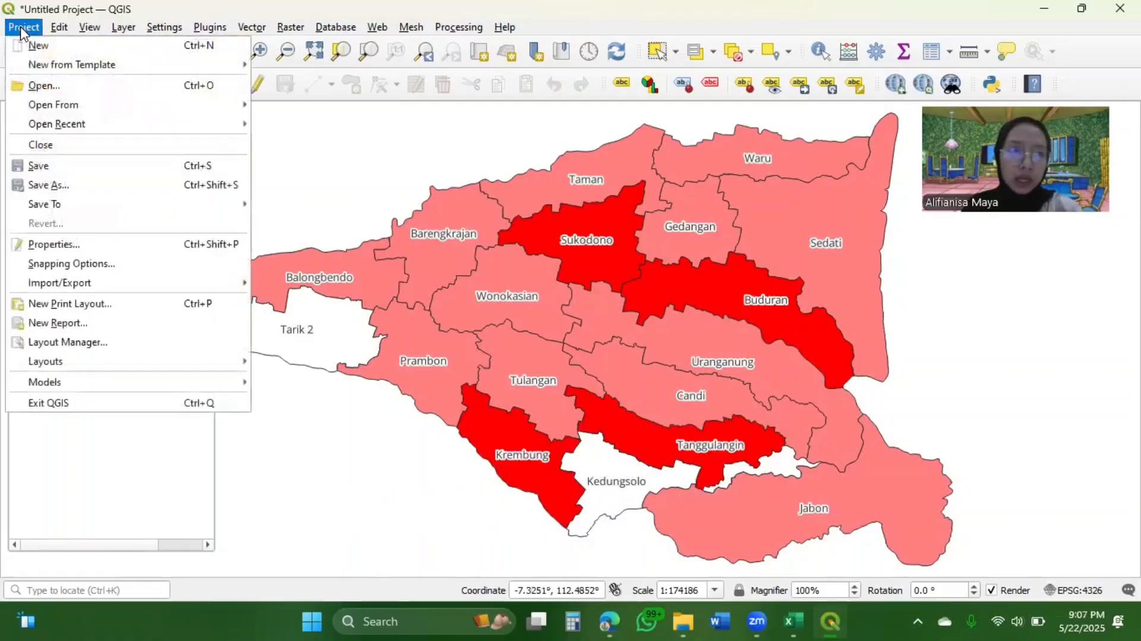
pyautogui.click(93, 304)
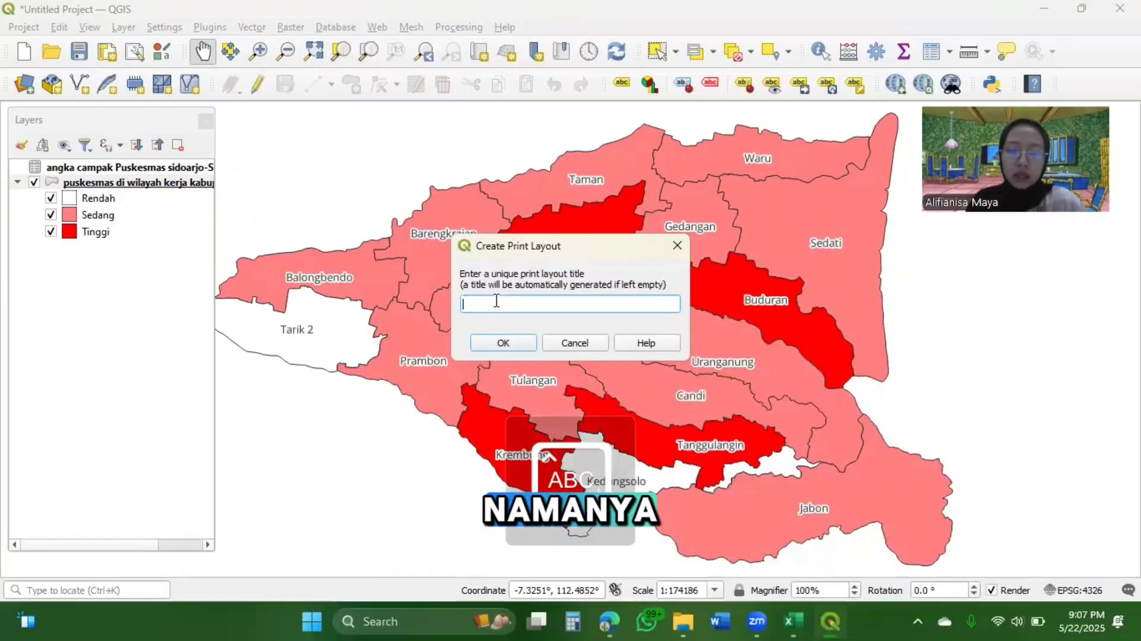
pyautogui.write('A')
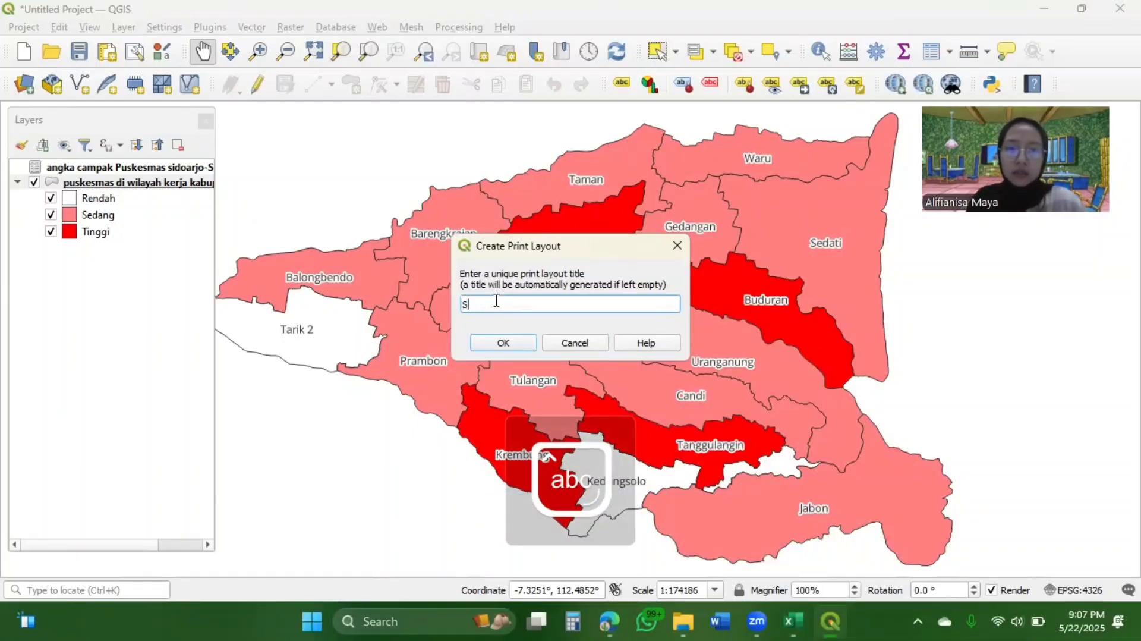
pyautogui.write('ebaran kasus ')
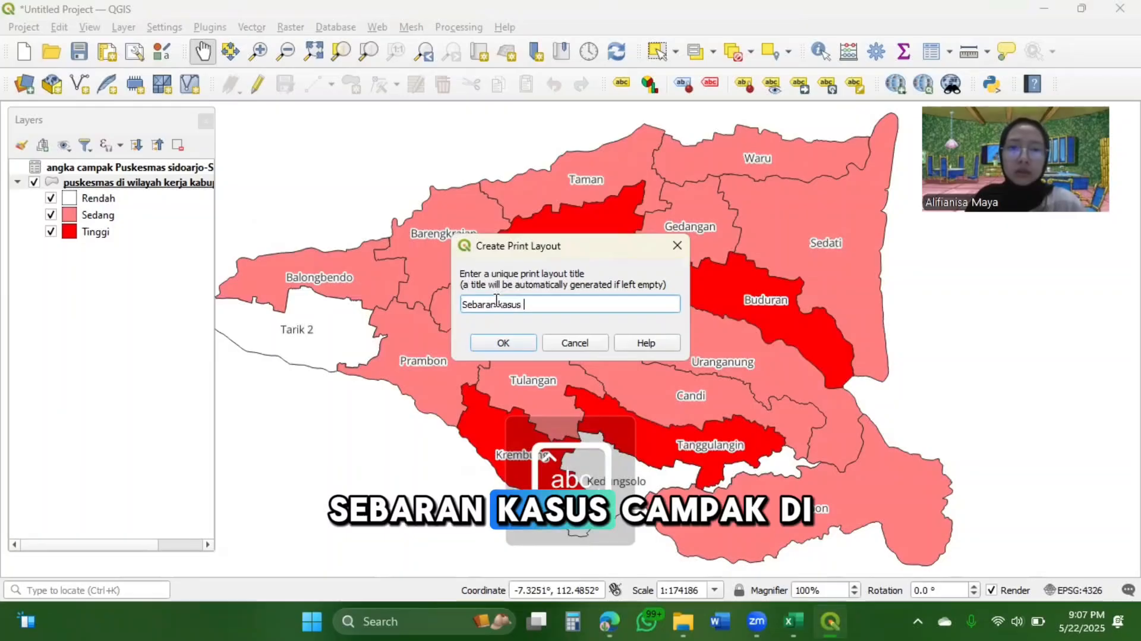
pyautogui.write('campak di wila')
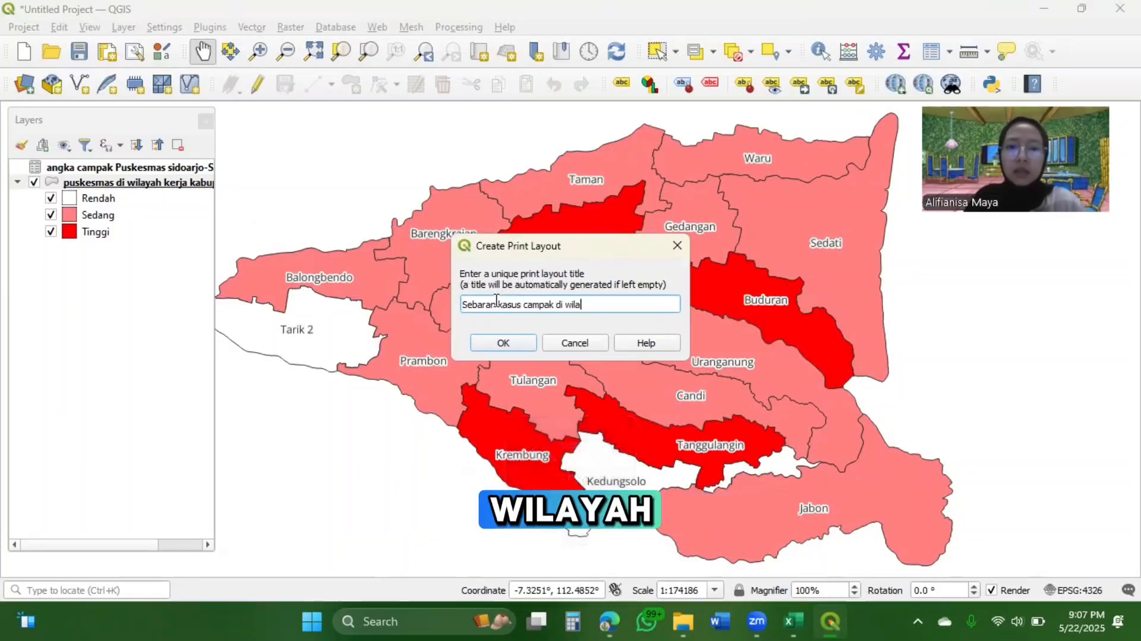
pyautogui.write('yah puske')
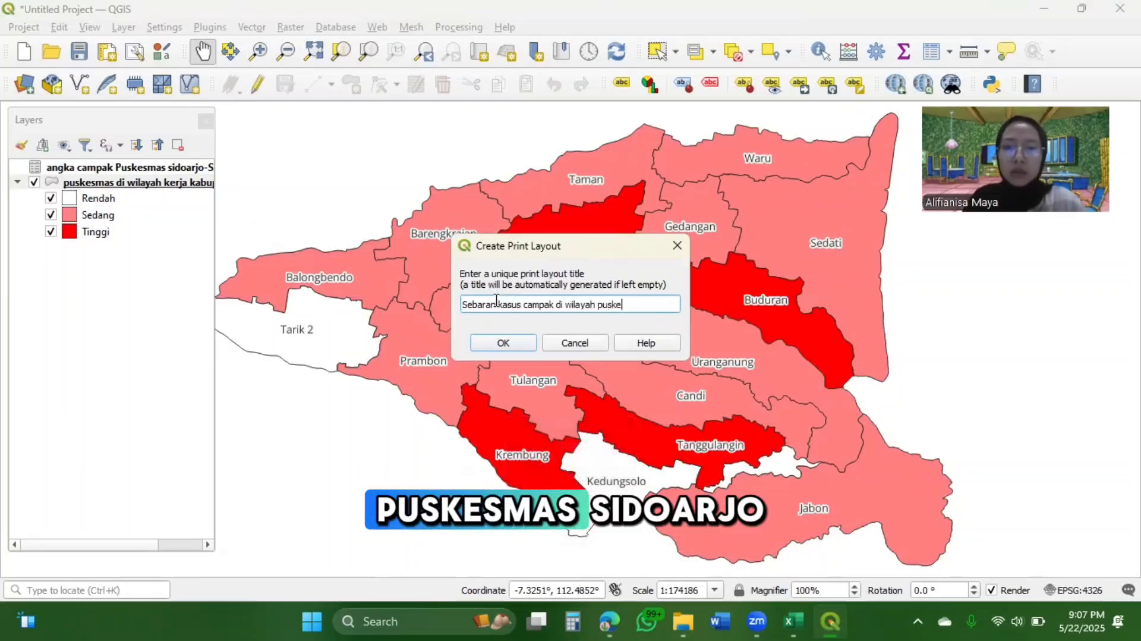
pyautogui.write('smas sidoarjo')
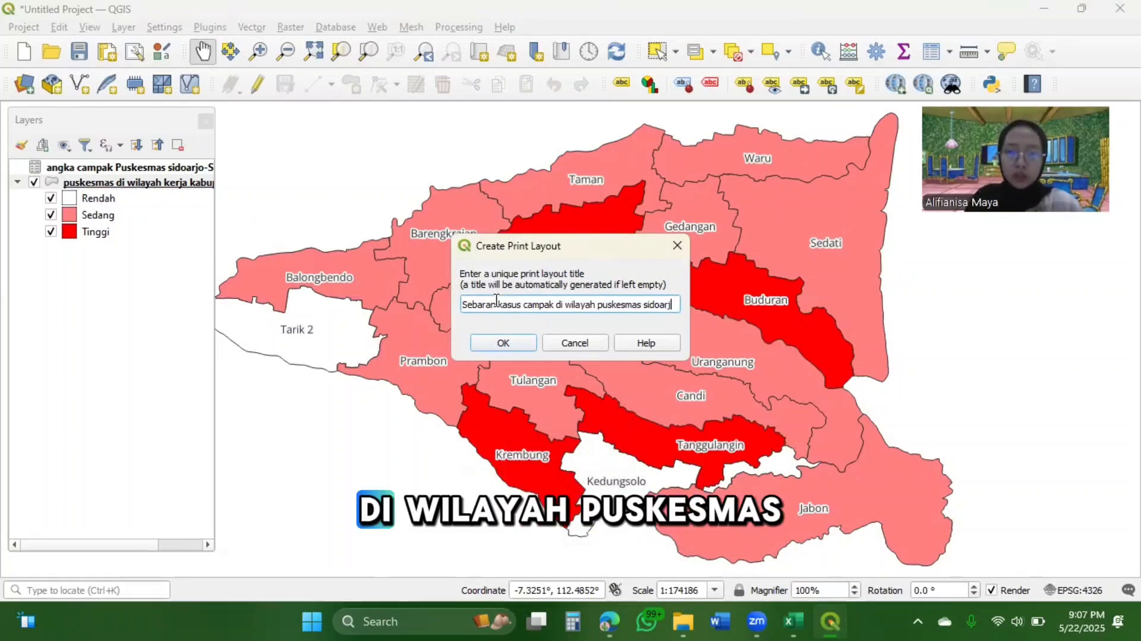
pyautogui.press('BackSpace')
pyautogui.press('BackSpace')
pyautogui.press('BackSpace')
pyautogui.press('BackSpace')
pyautogui.press('BackSpace')
pyautogui.press('BackSpace')
pyautogui.press('BackSpace')
pyautogui.press('BackSpace')
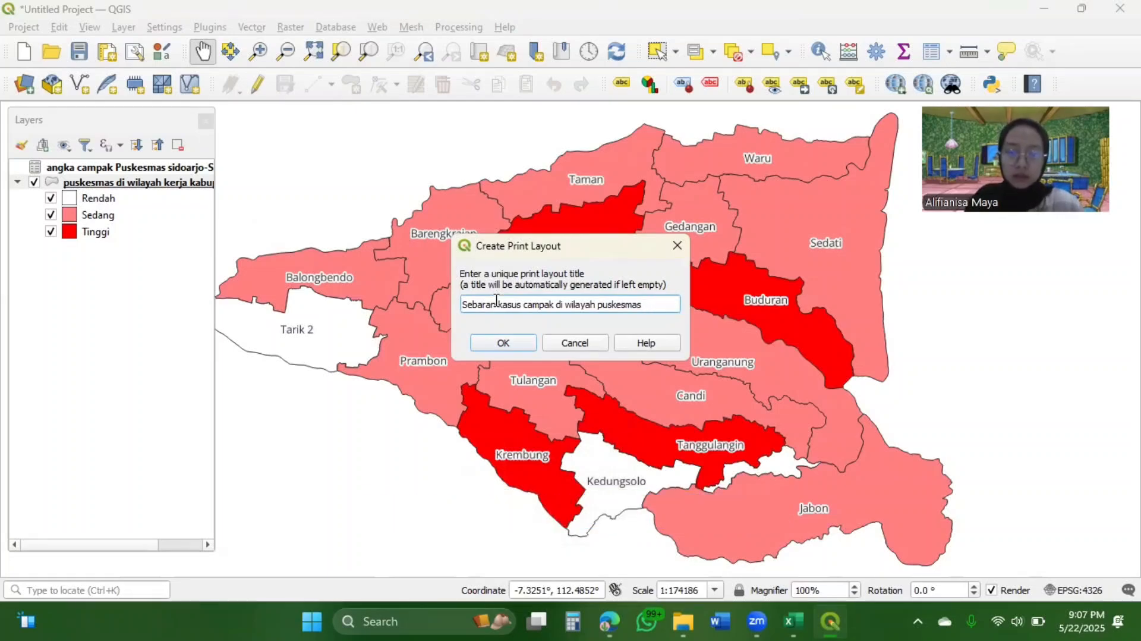
pyautogui.press('BackSpace')
pyautogui.press('BackSpace')
pyautogui.press('BackSpace')
pyautogui.press('BackSpace')
pyautogui.press('BackSpace')
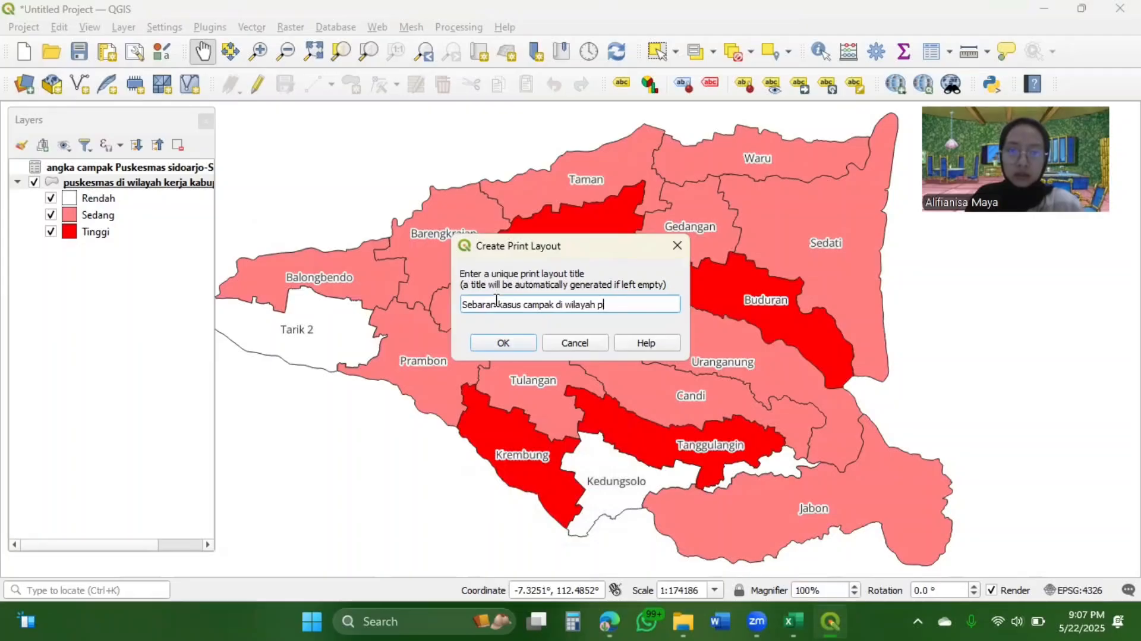
pyautogui.write('kabupaten si')
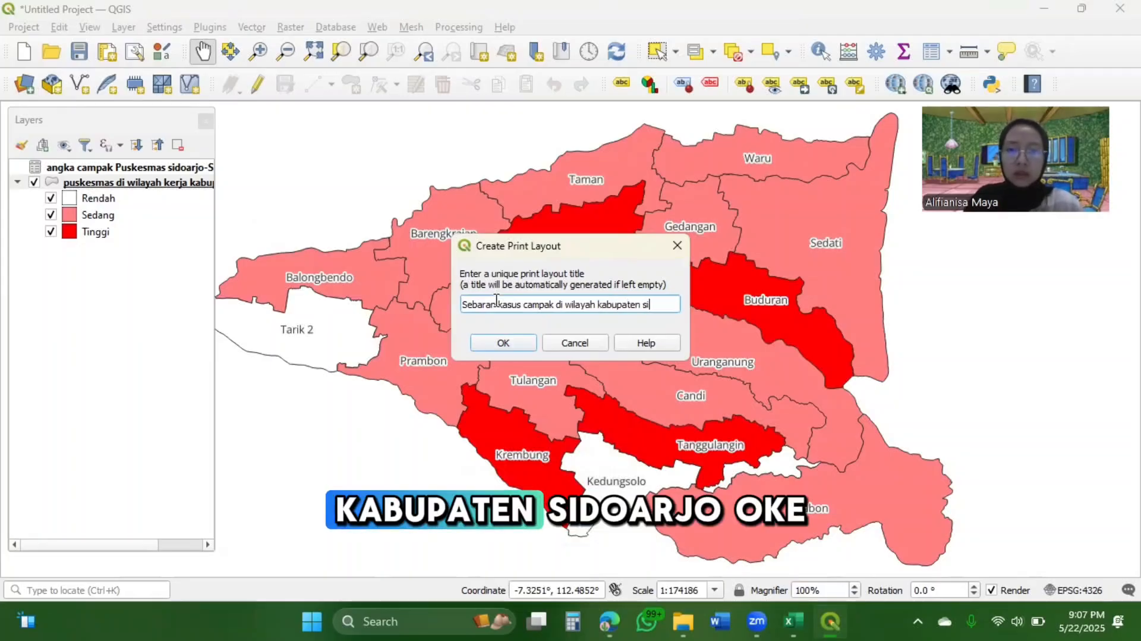
pyautogui.write('doarjo')
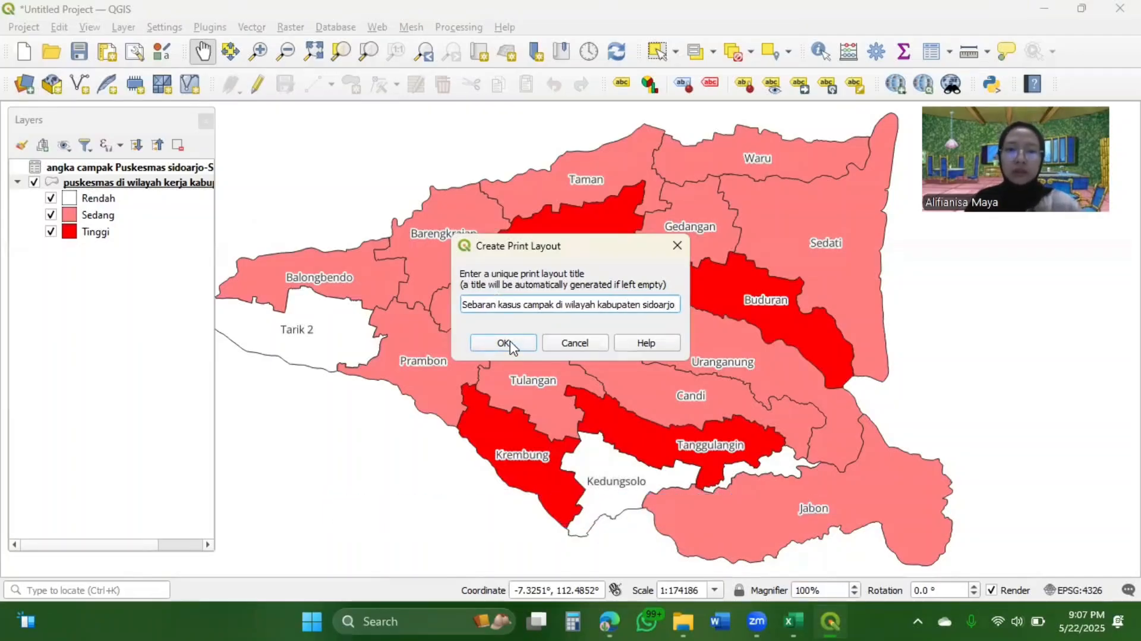
pyautogui.click(504, 343)
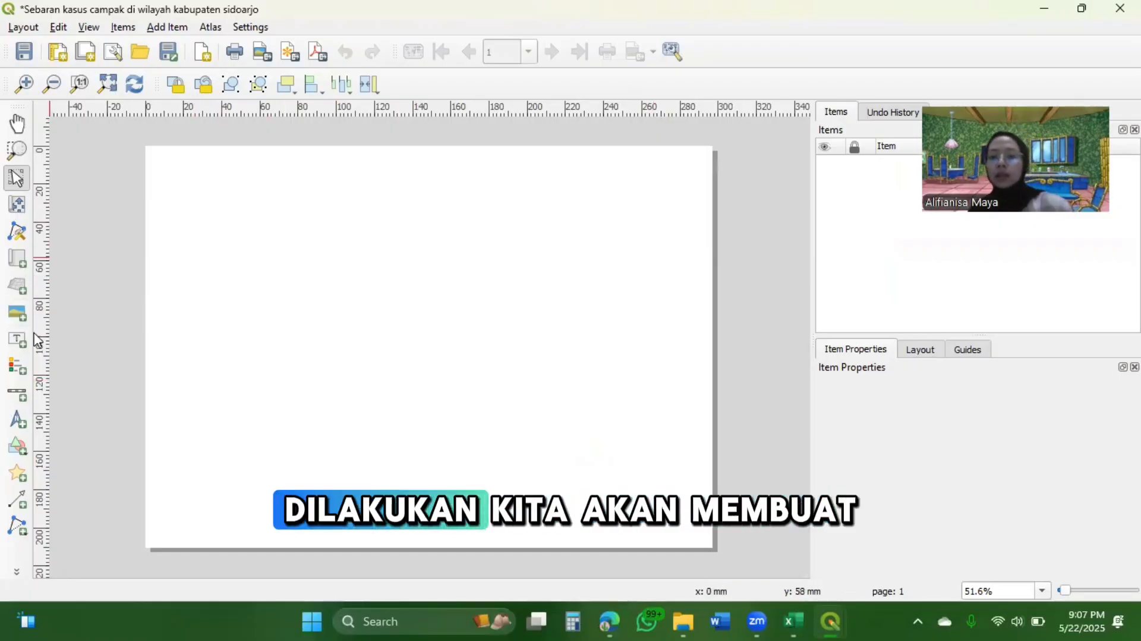
# Draw a rectangular frame about 287 by 200 mm just inside the page edges
pyautogui.click(16, 452)
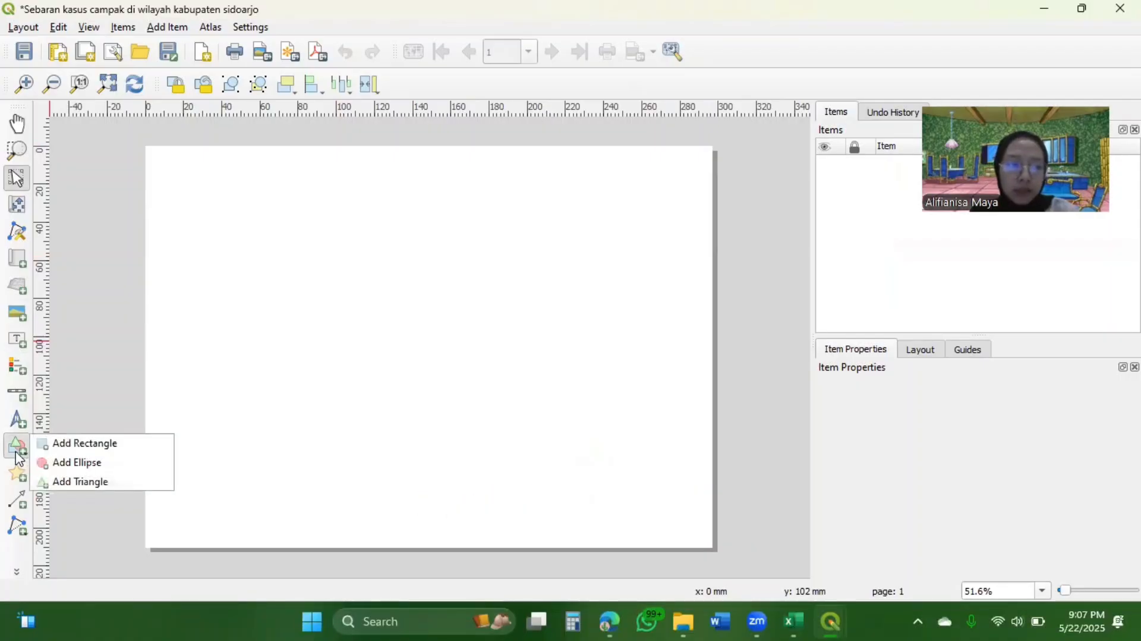
pyautogui.click(82, 450)
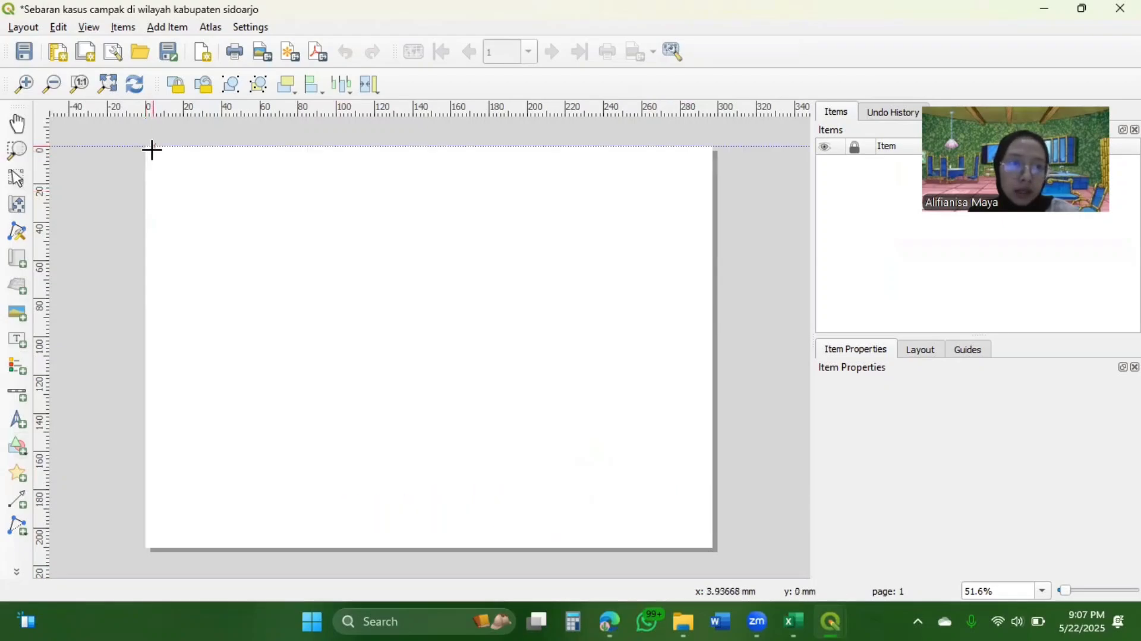
pyautogui.moveTo(151, 153)
pyautogui.mouseDown()
pyautogui.moveTo(306, 283)
pyautogui.moveTo(693, 514)
pyautogui.moveTo(700, 536)
pyautogui.mouseUp()
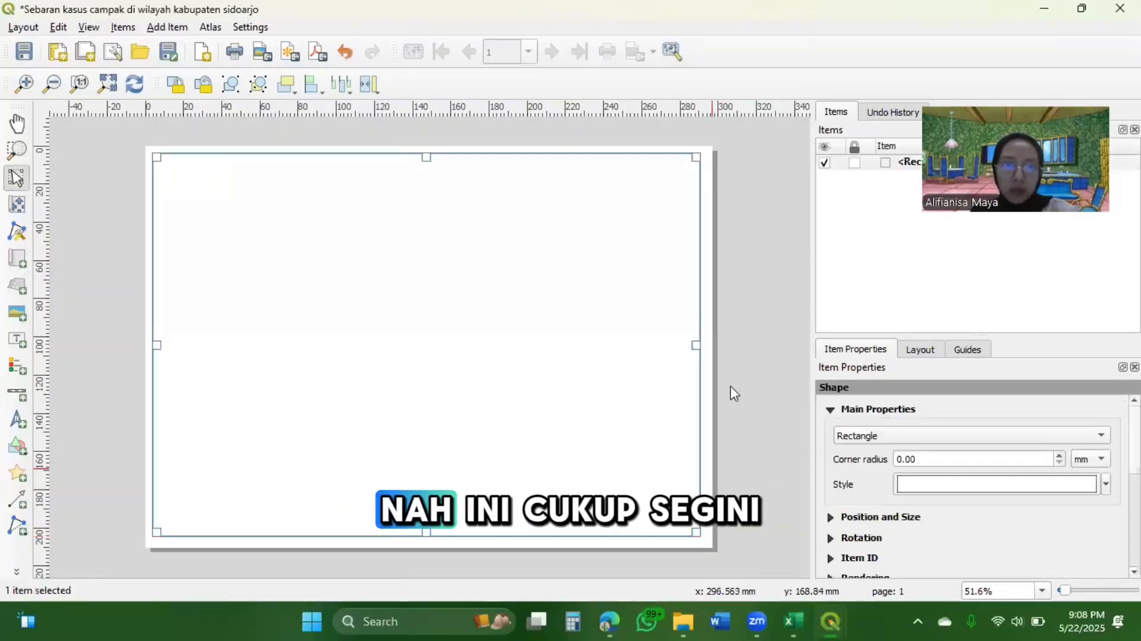
# Add a map about 209 by 195 mm inside the frame, starting from its upper-left corner
pyautogui.click(746, 271)
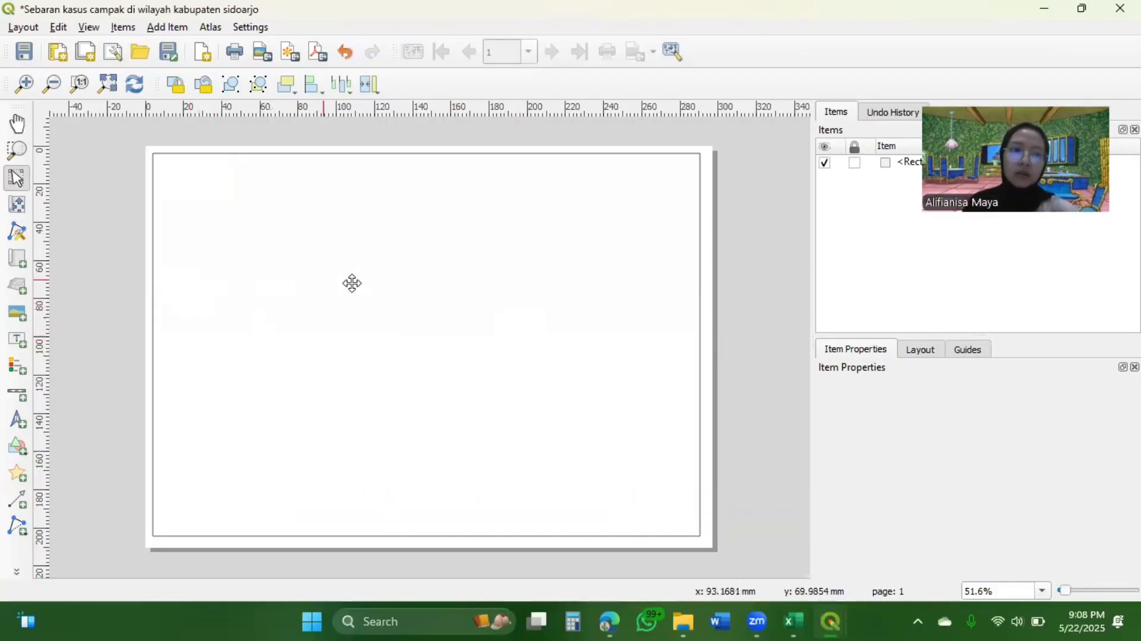
pyautogui.click(20, 258)
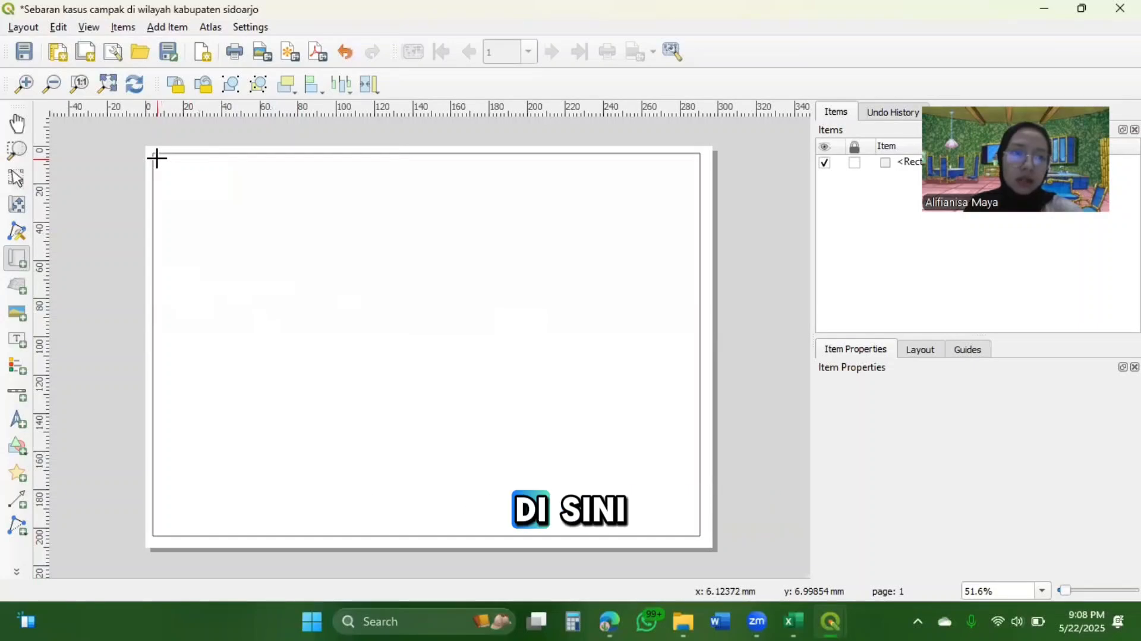
pyautogui.moveTo(157, 158)
pyautogui.mouseDown()
pyautogui.moveTo(224, 247)
pyautogui.moveTo(334, 354)
pyautogui.moveTo(557, 530)
pyautogui.mouseUp()
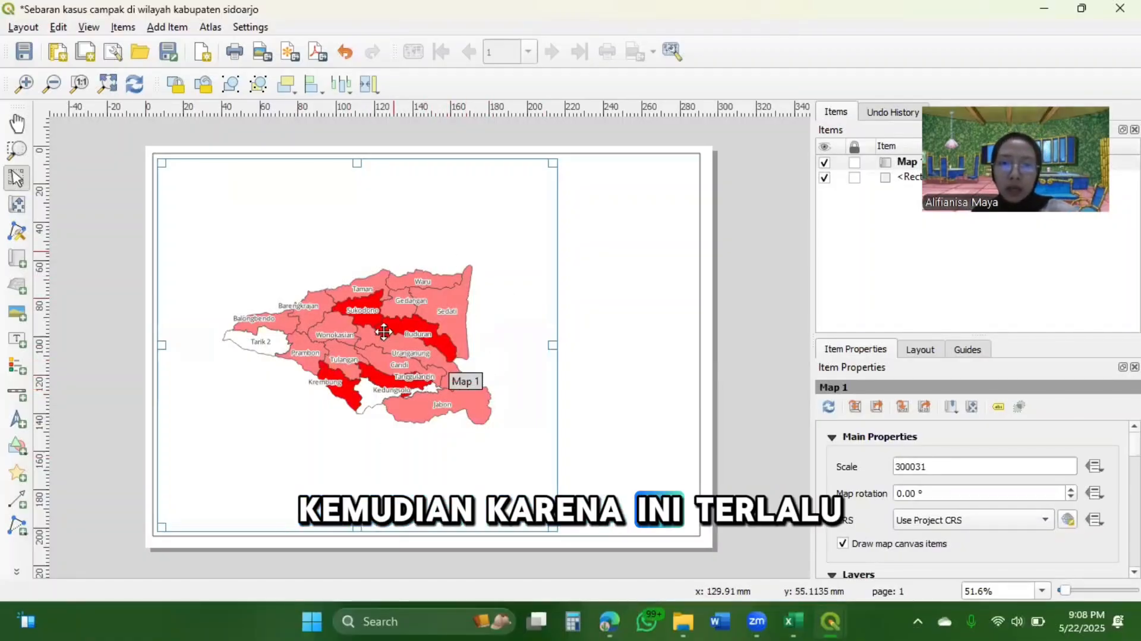
# Try map scales of 20000 and 2000 for the placed map
pyautogui.click(939, 467)
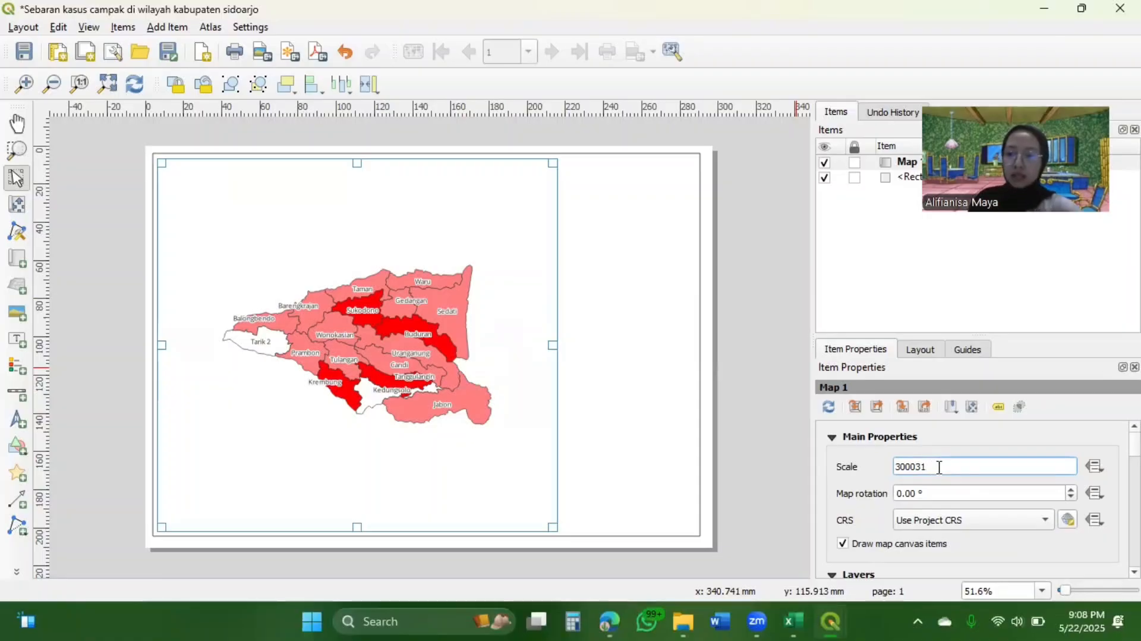
pyautogui.press('BackSpace')
pyautogui.press('BackSpace')
pyautogui.press('BackSpace')
pyautogui.press('BackSpace')
pyautogui.press('BackSpace')
pyautogui.press('BackSpace')
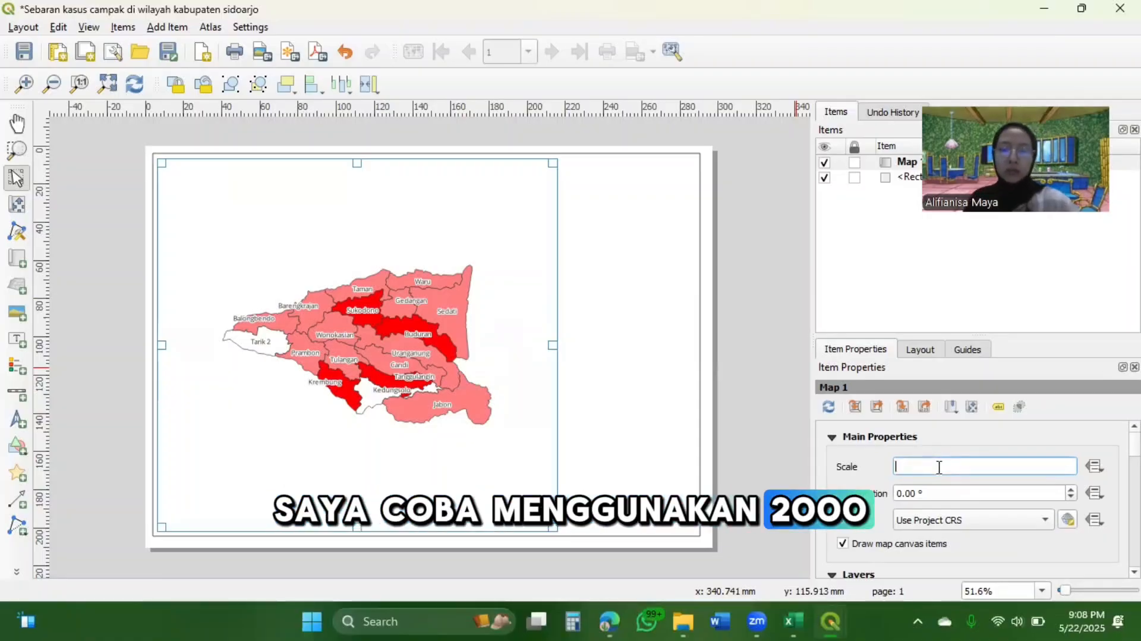
pyautogui.write('2000')
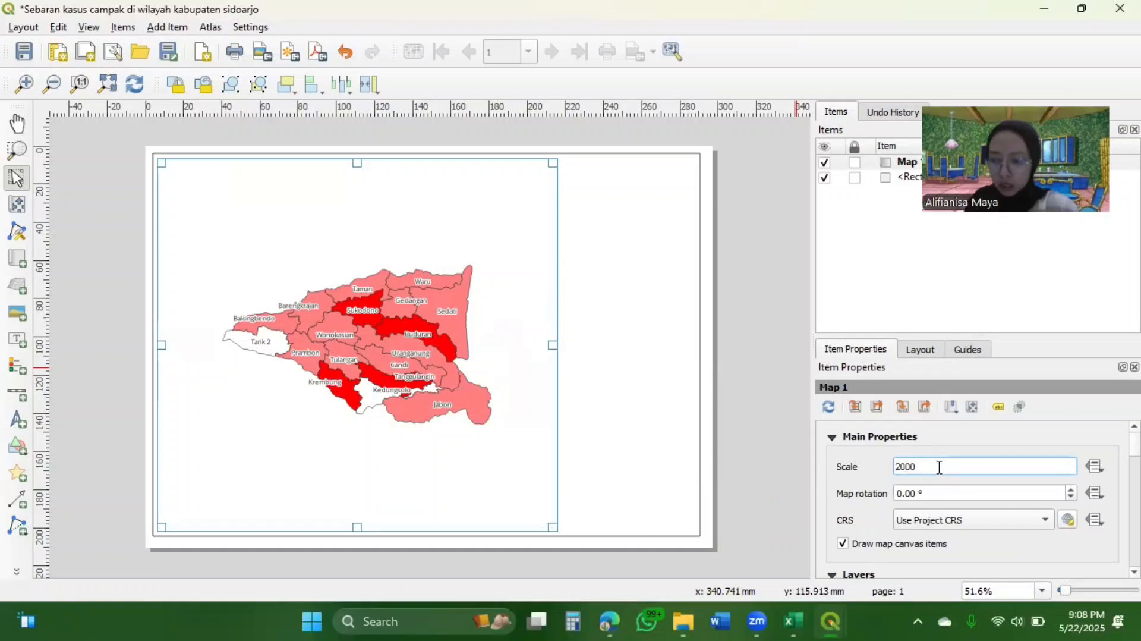
pyautogui.write('0')
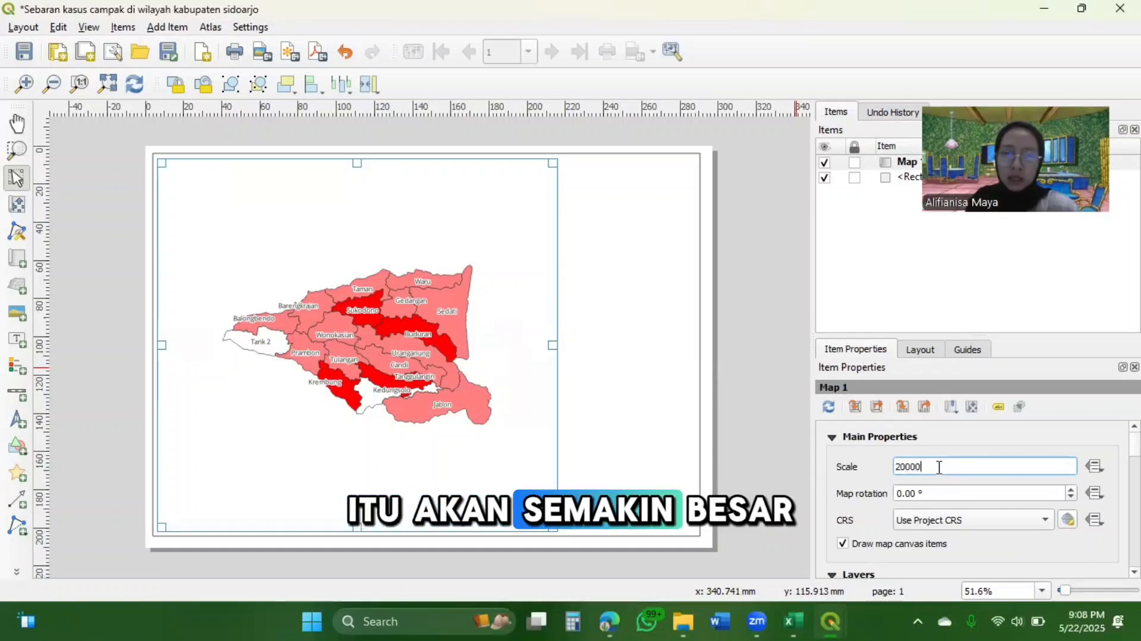
pyautogui.press('Return')
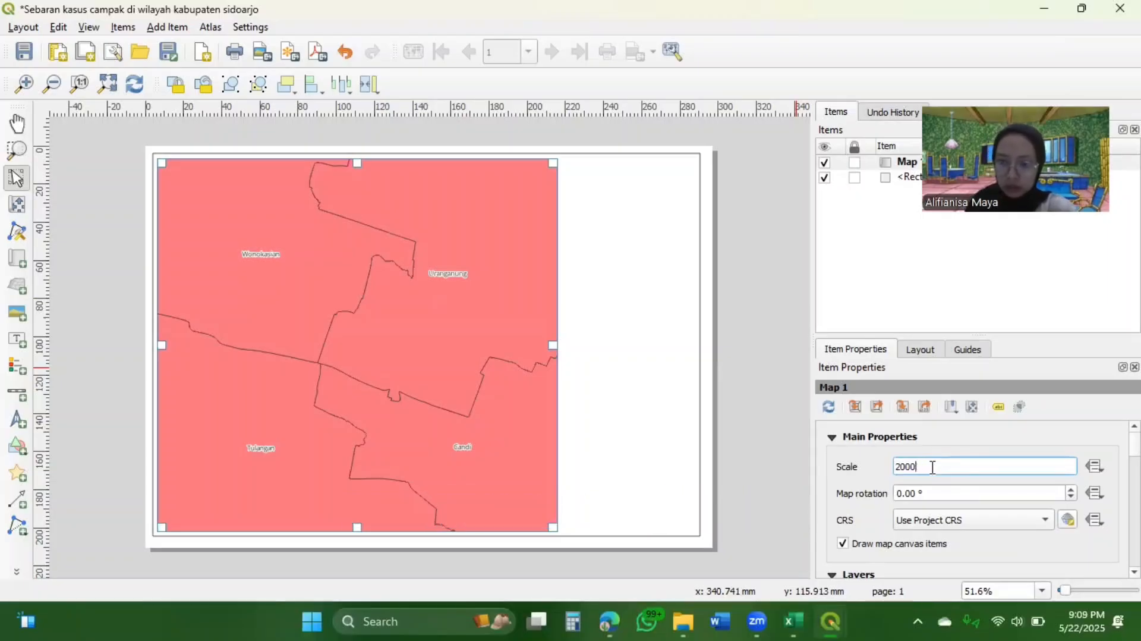
pyautogui.press('Return')
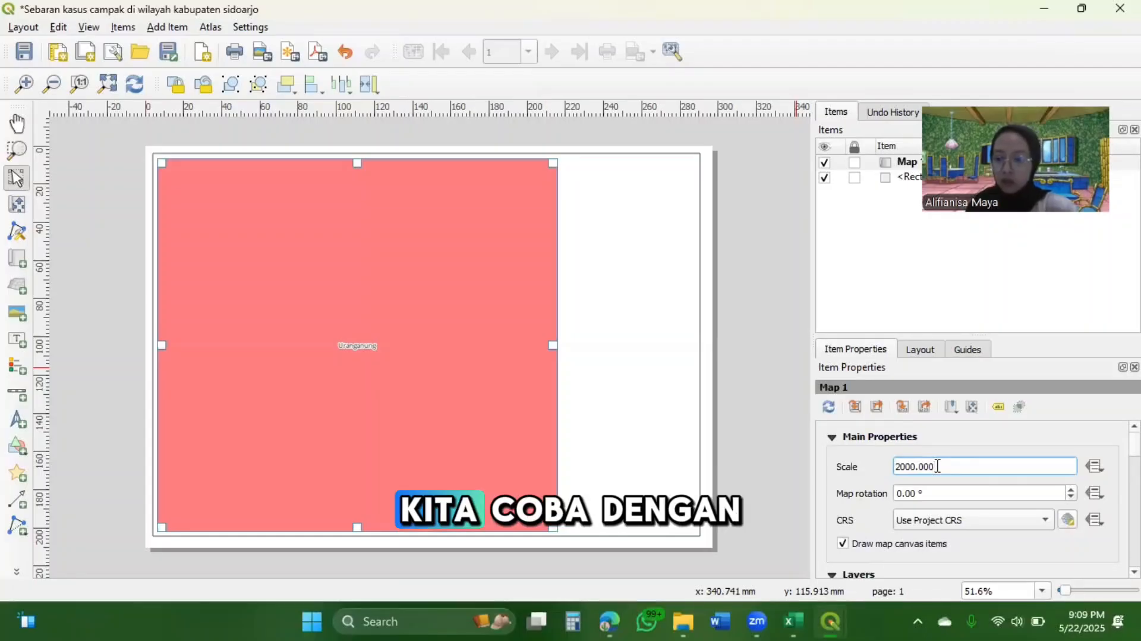
# Try a scale of 191900 for the placed map
pyautogui.doubleClick(938, 466)
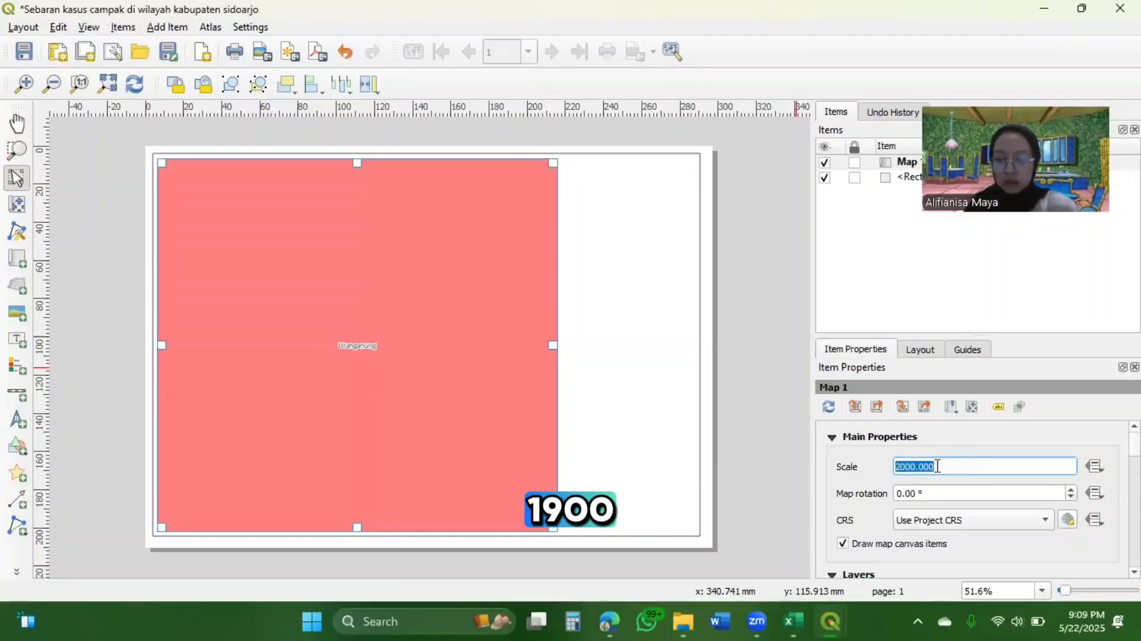
pyautogui.write('1')
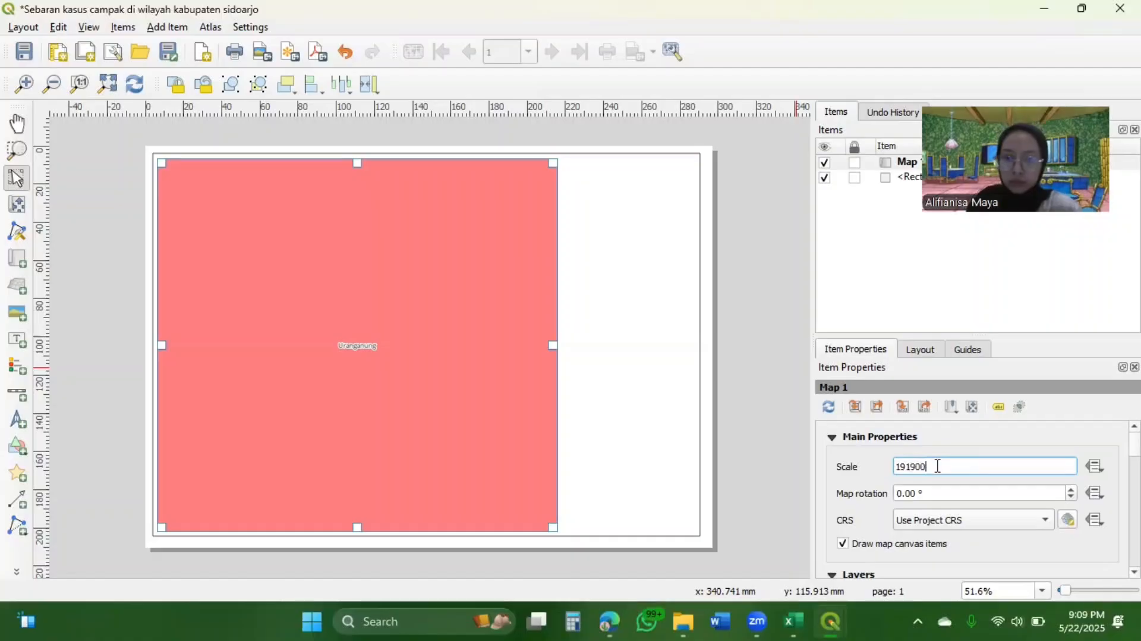
pyautogui.write('91900')
pyautogui.press('Return')
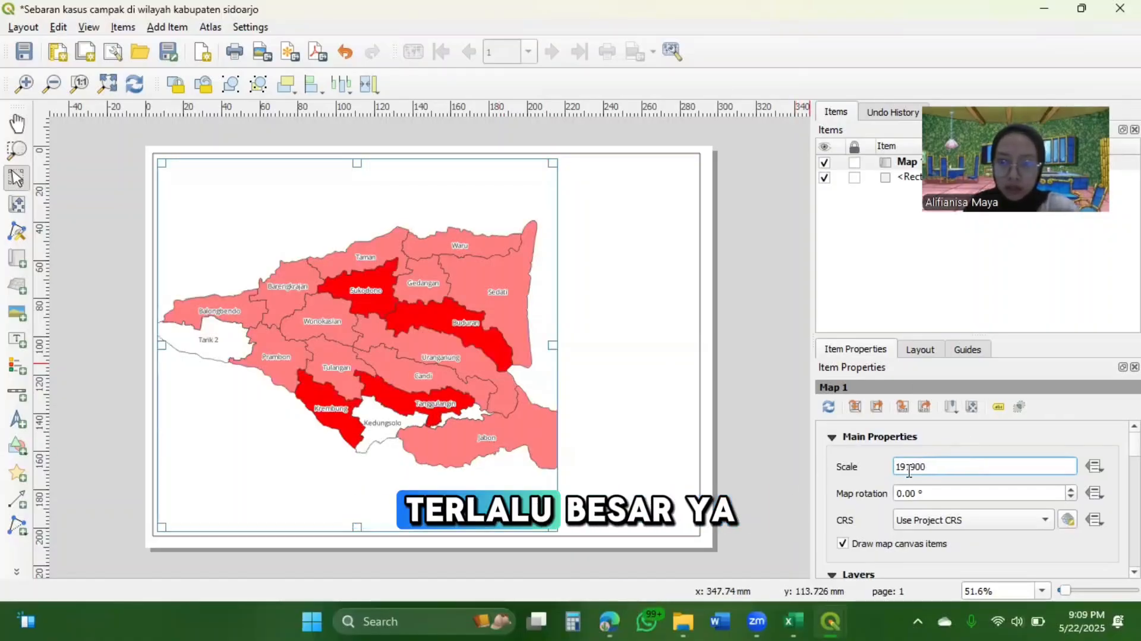
# Try slightly larger scale values of 202900 and 203900 for the placed map
pyautogui.click(910, 468)
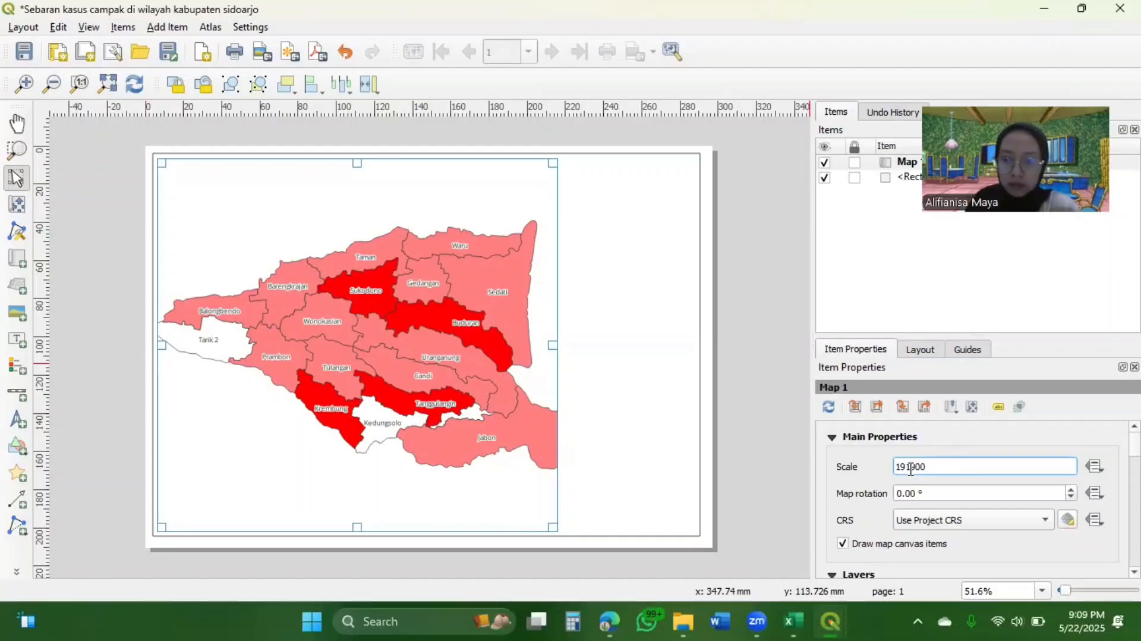
pyautogui.press('BackSpace')
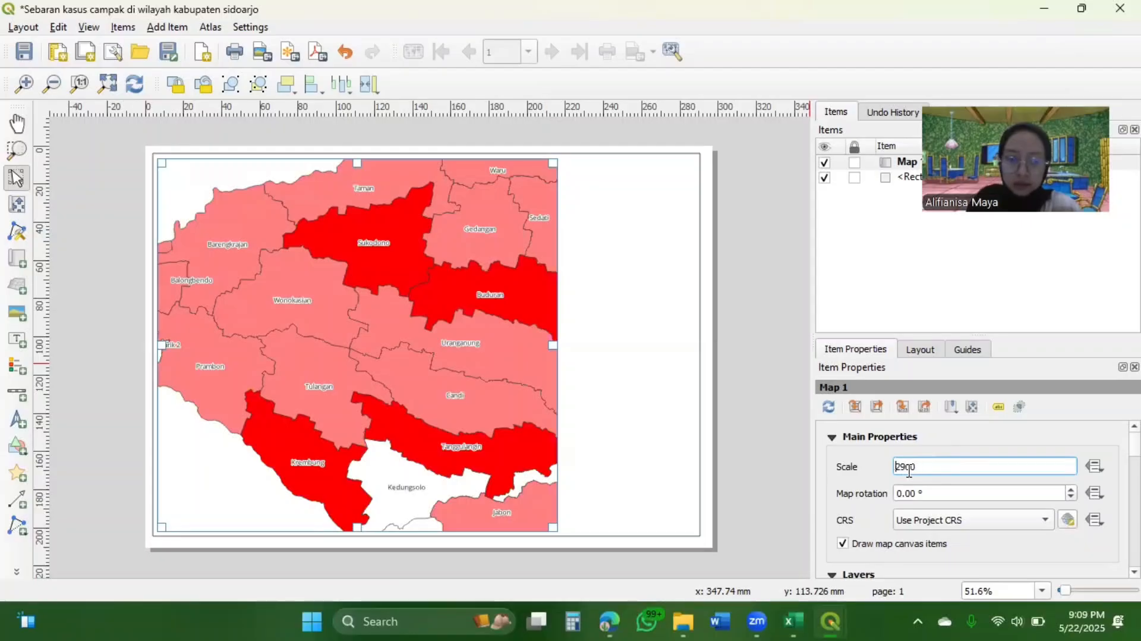
pyautogui.press('Return')
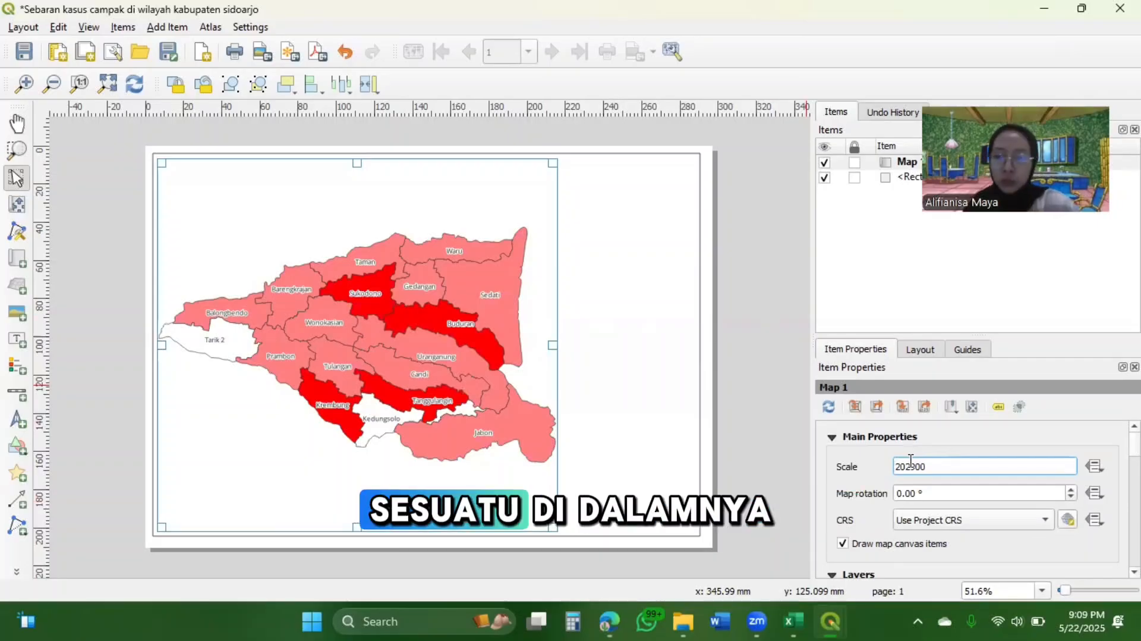
pyautogui.press('BackSpace')
pyautogui.write('3')
pyautogui.press('Return')
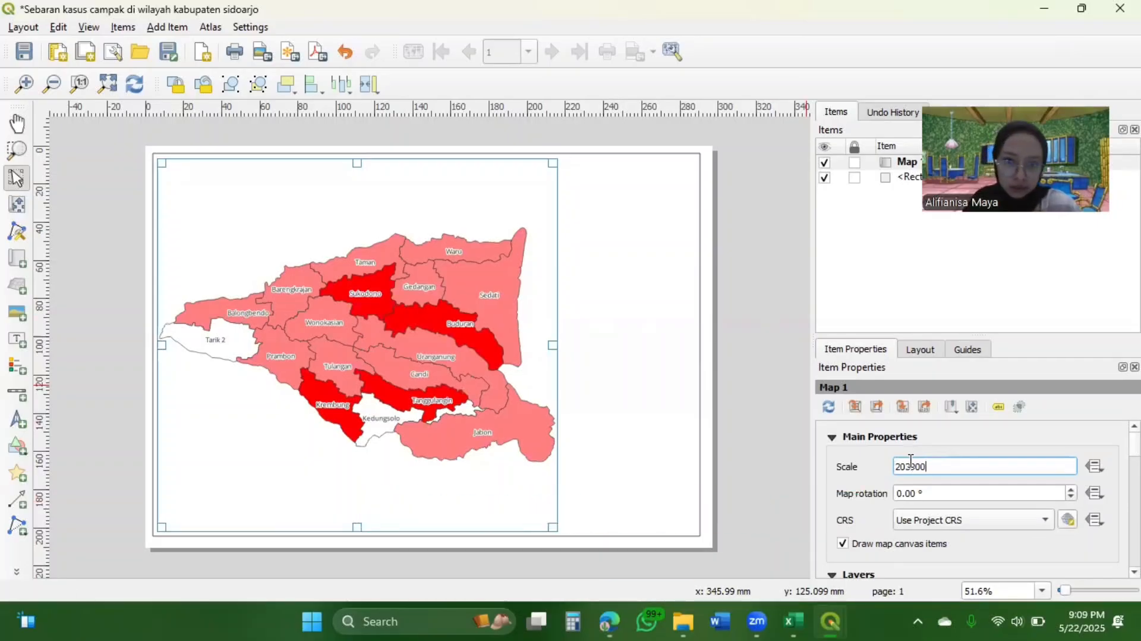
# Set the map's scale to 213900 so the whole district fits inside the map item
pyautogui.click(908, 467)
pyautogui.press('BackSpace')
pyautogui.write('1')
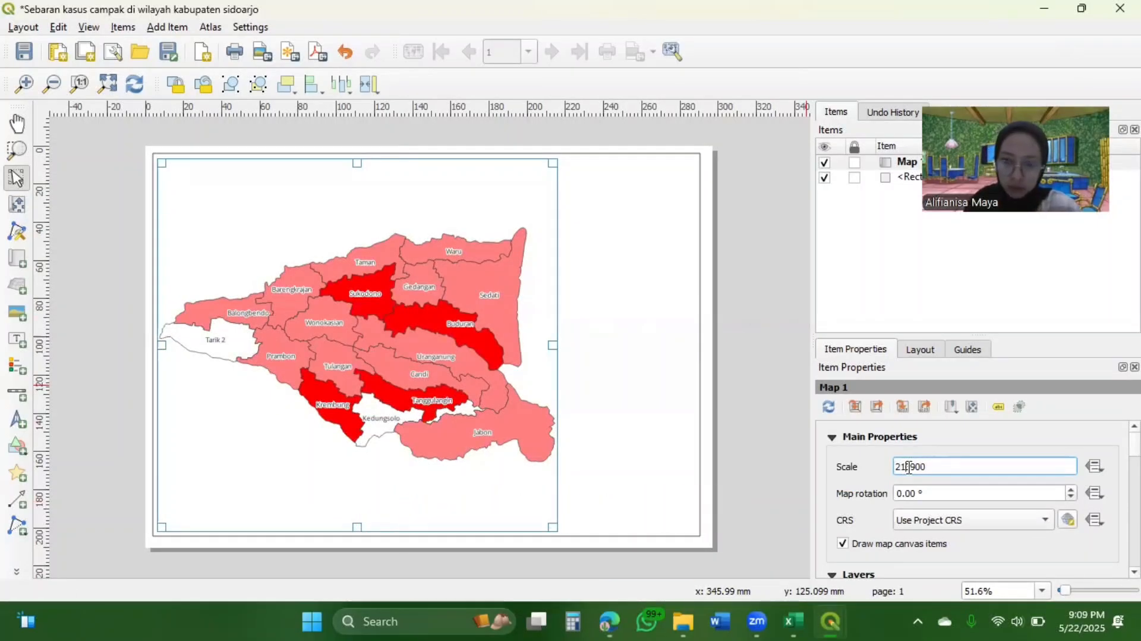
pyautogui.press('Return')
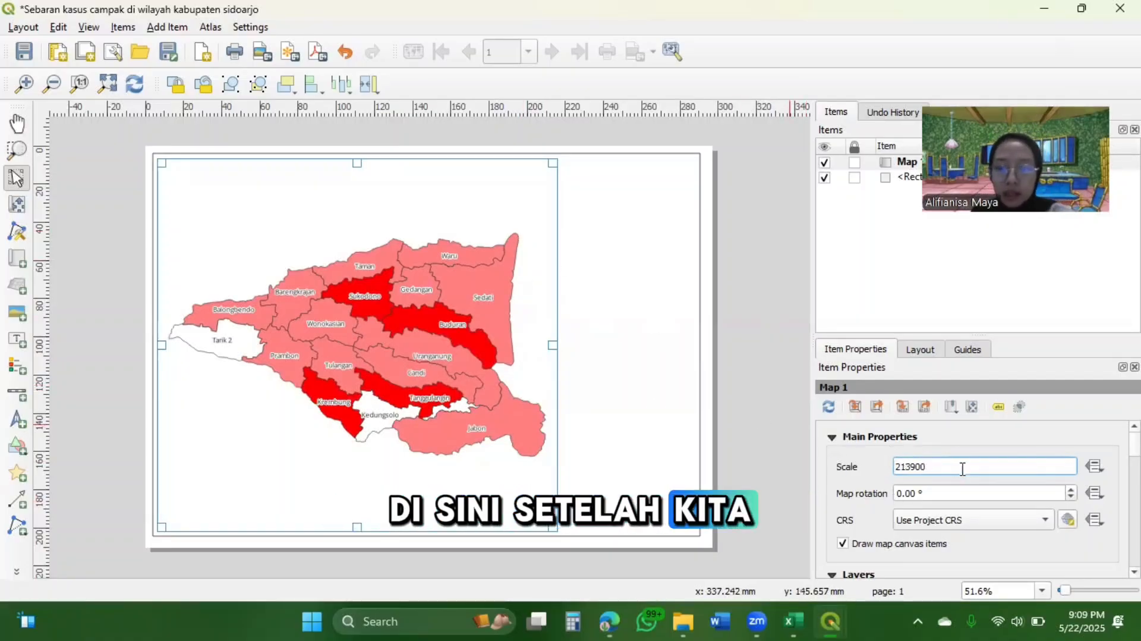
pyautogui.press('Return')
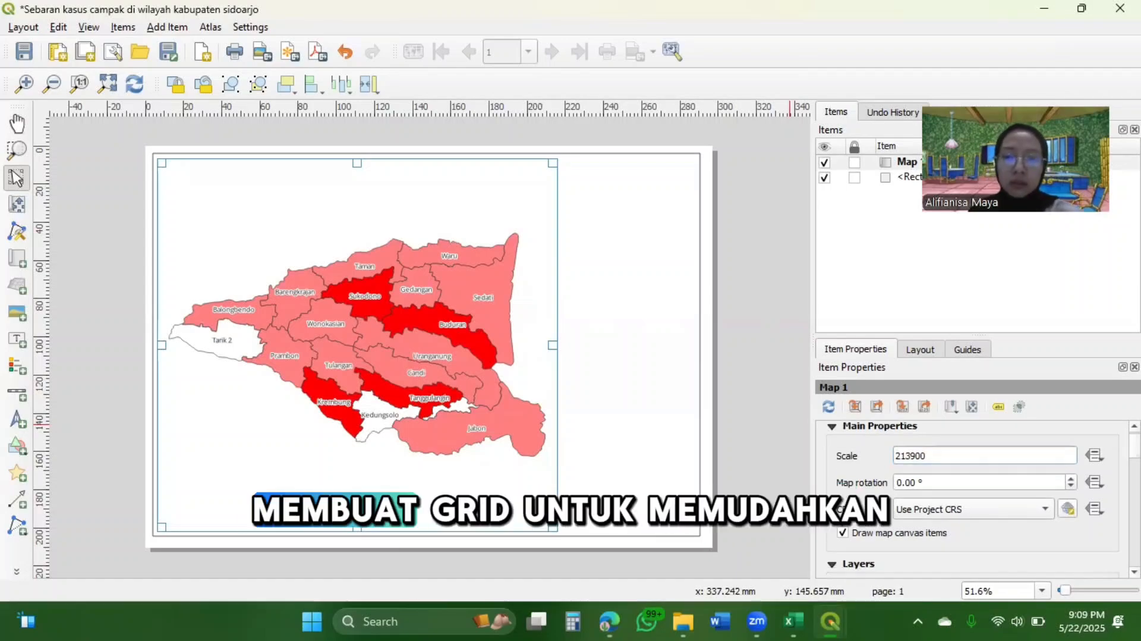
# Add a new grid to the map item and open its settings for modification
pyautogui.scroll(-1, 975, 493)
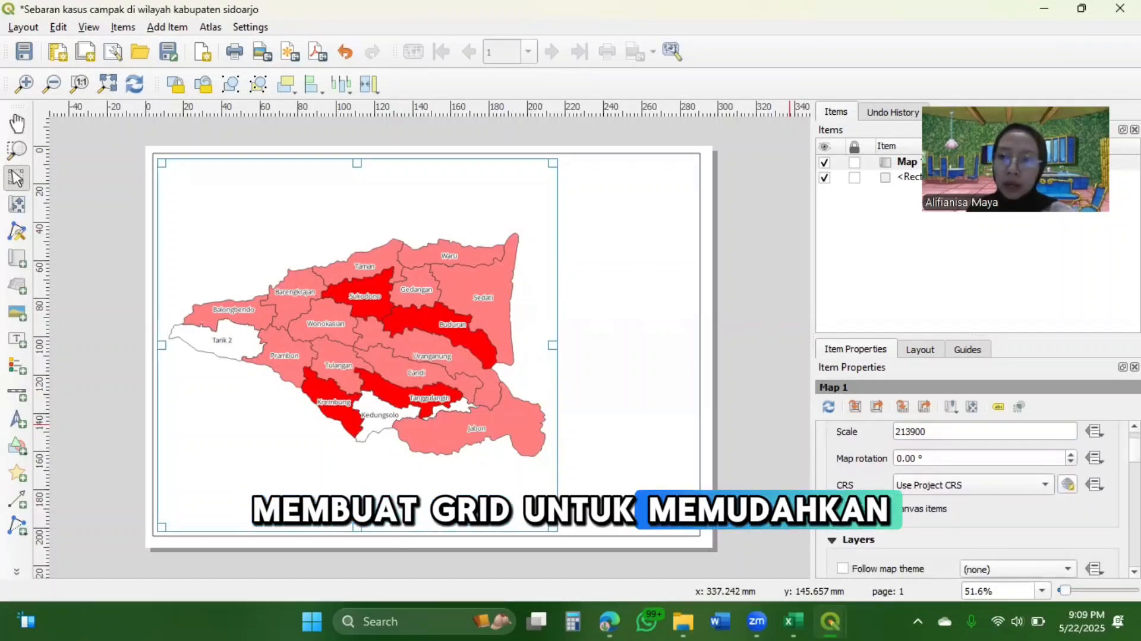
pyautogui.scroll(-4, 975, 499)
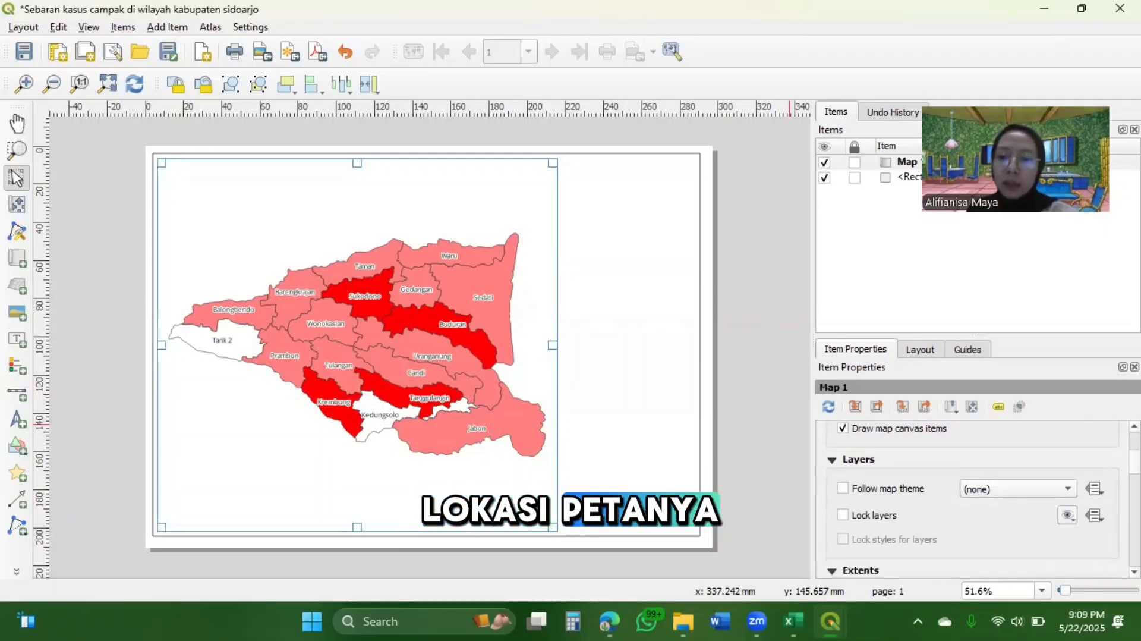
pyautogui.scroll(-5, 975, 499)
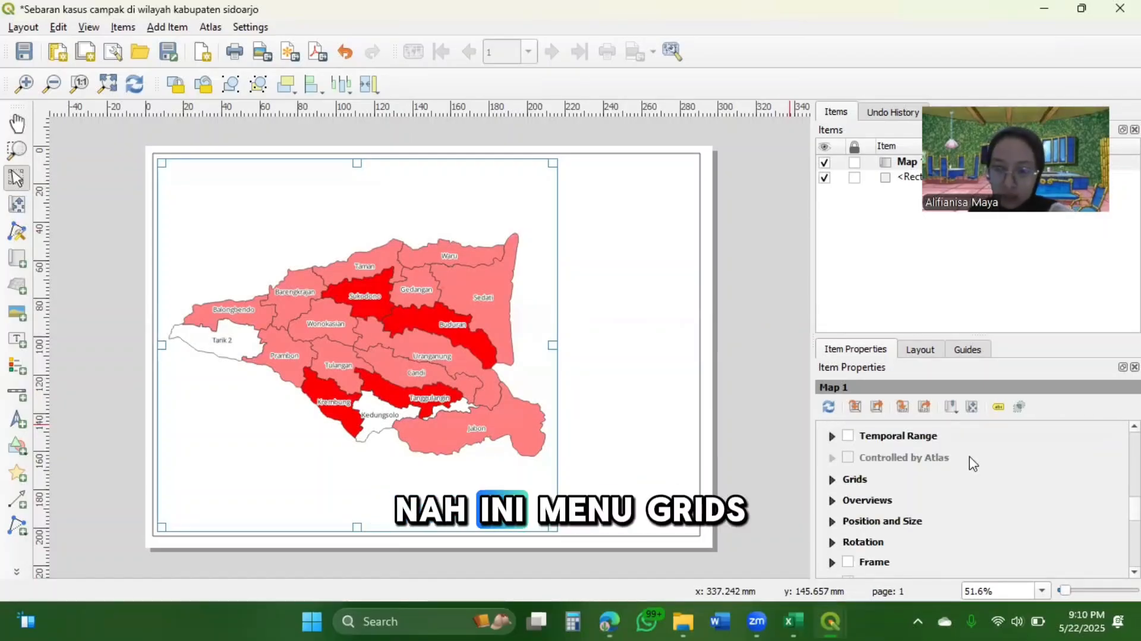
pyautogui.click(852, 479)
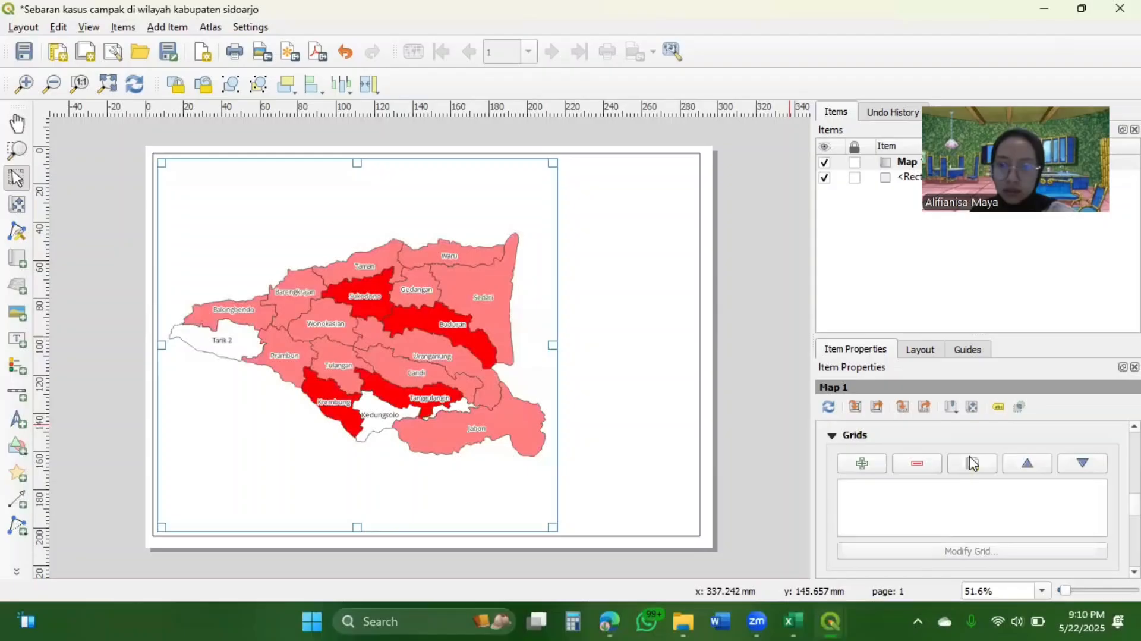
pyautogui.click(875, 467)
pyautogui.click(888, 487)
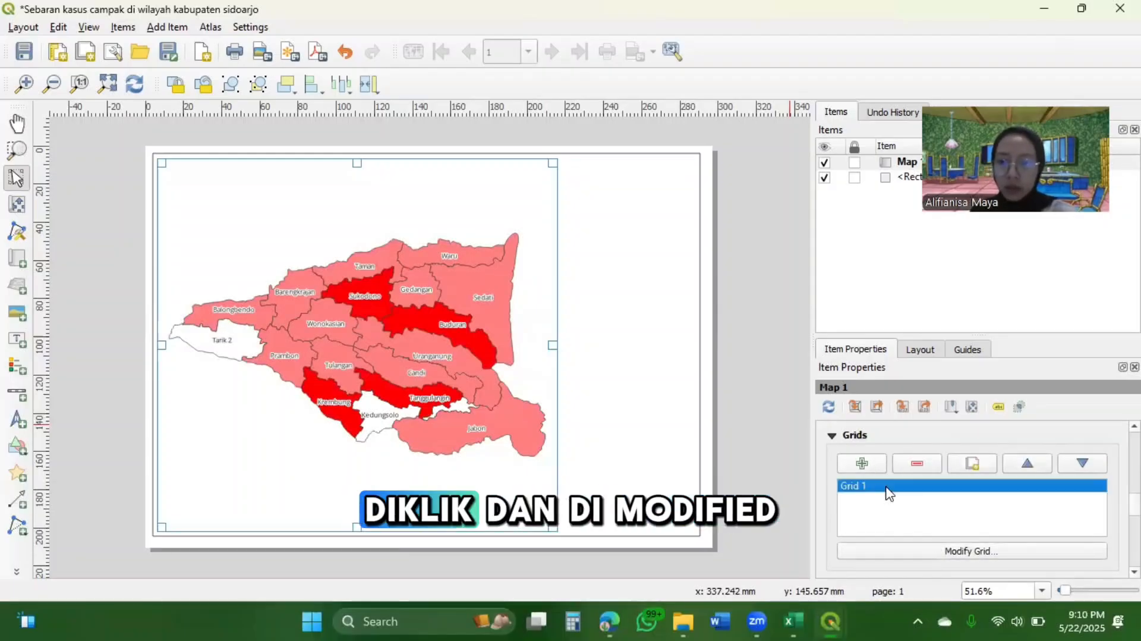
pyautogui.click(972, 551)
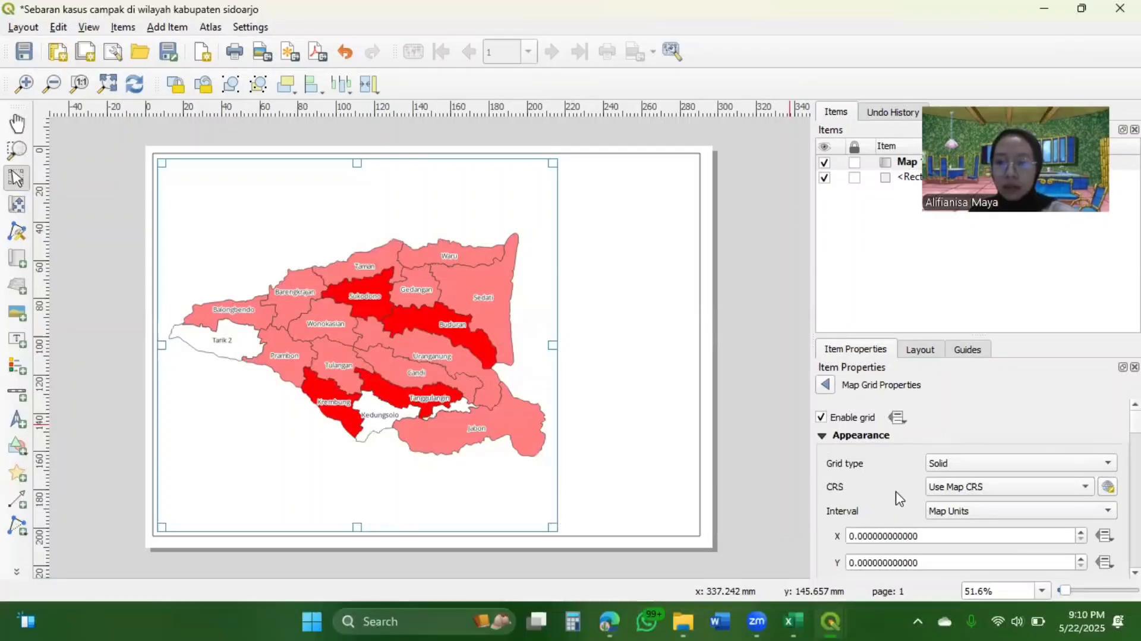
# Try an X interval of 0.2 map units for the new grid
pyautogui.scroll(-1, 896, 499)
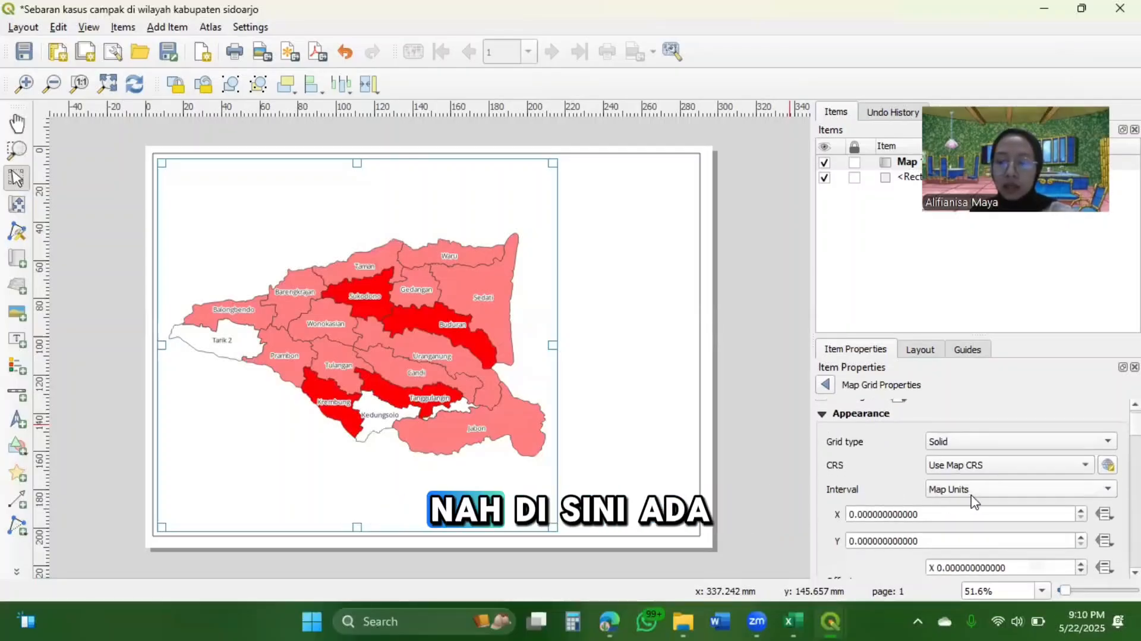
pyautogui.click(1090, 490)
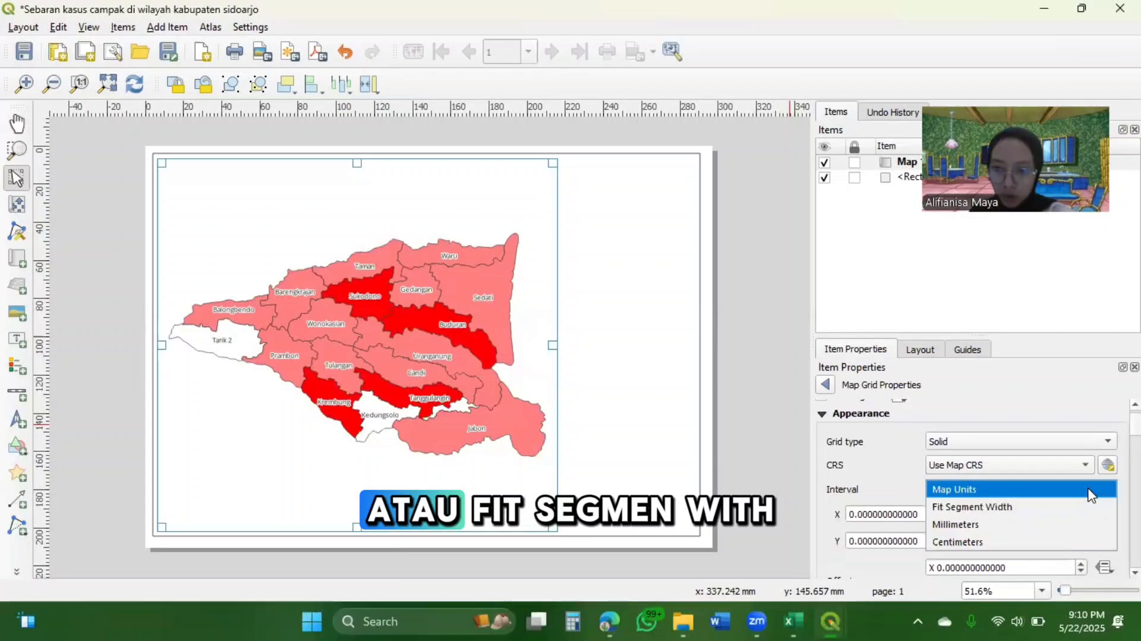
pyautogui.click(891, 483)
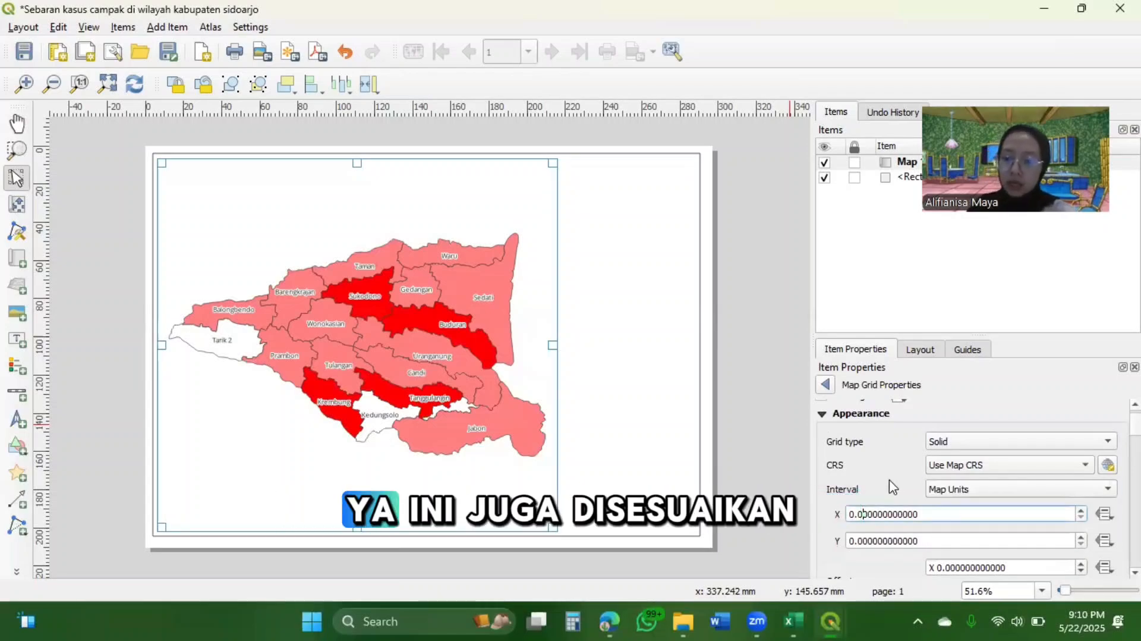
pyautogui.press('BackSpace')
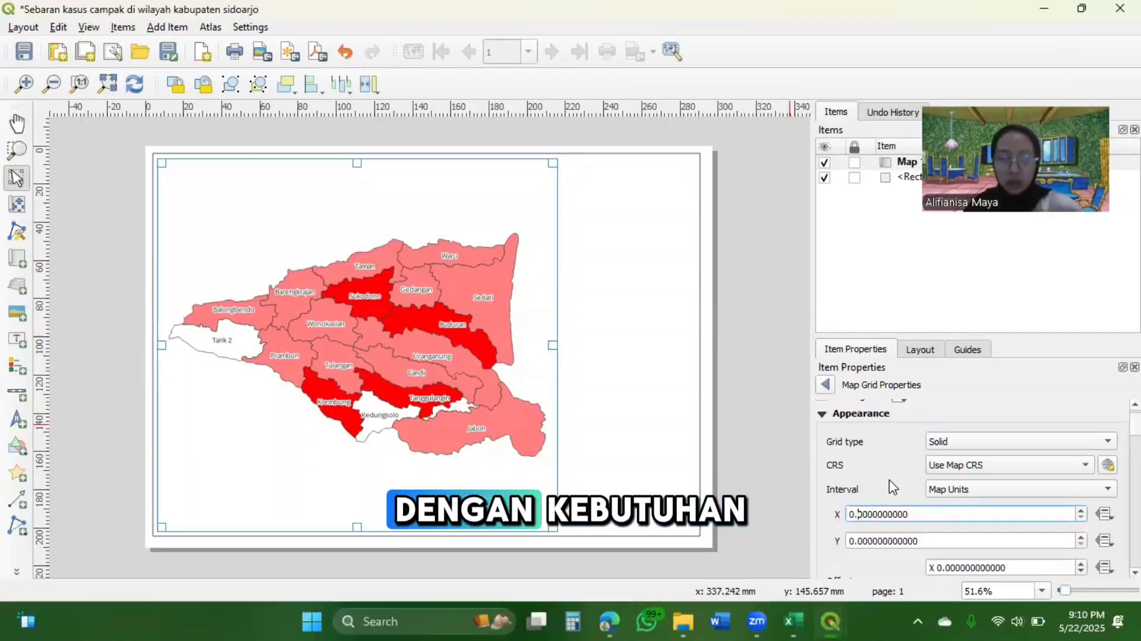
pyautogui.write('25')
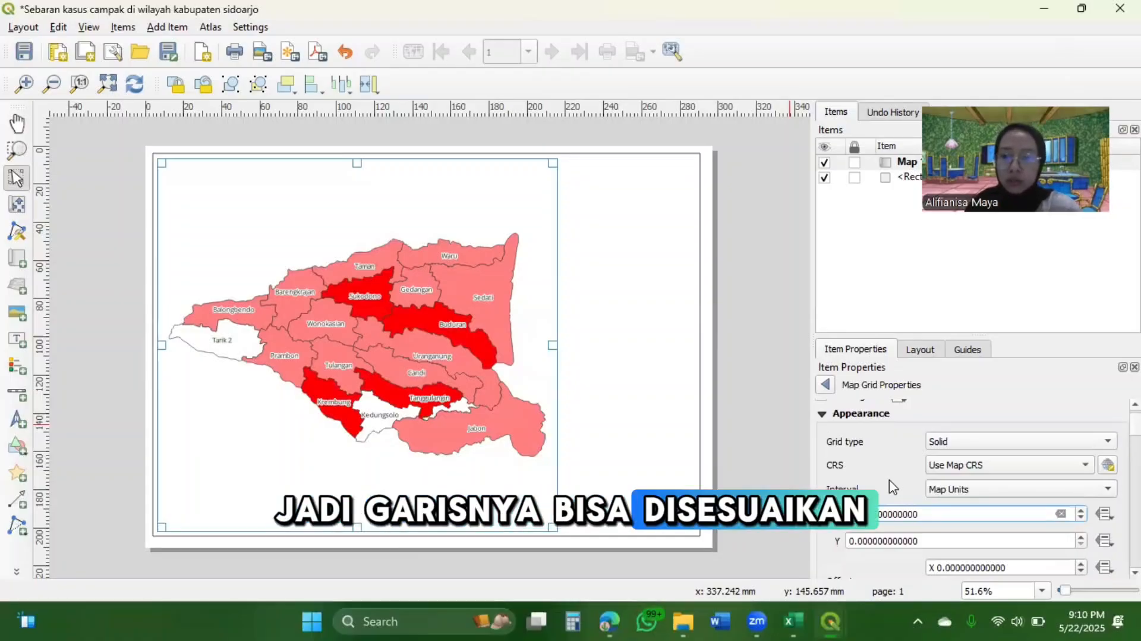
pyautogui.press('BackSpace')
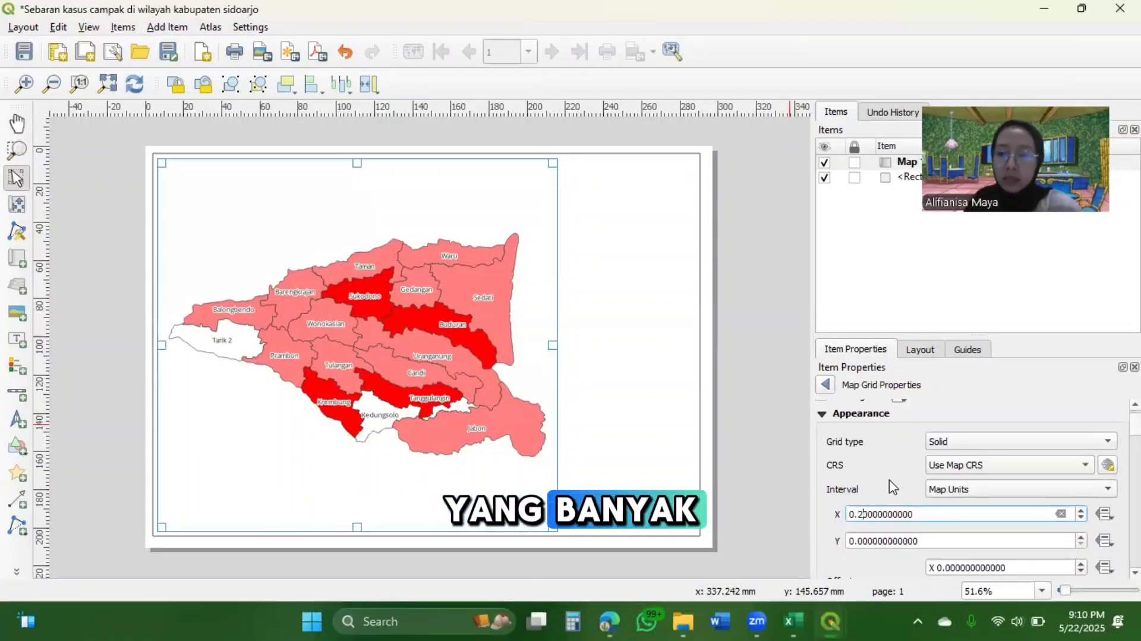
pyautogui.press('Return')
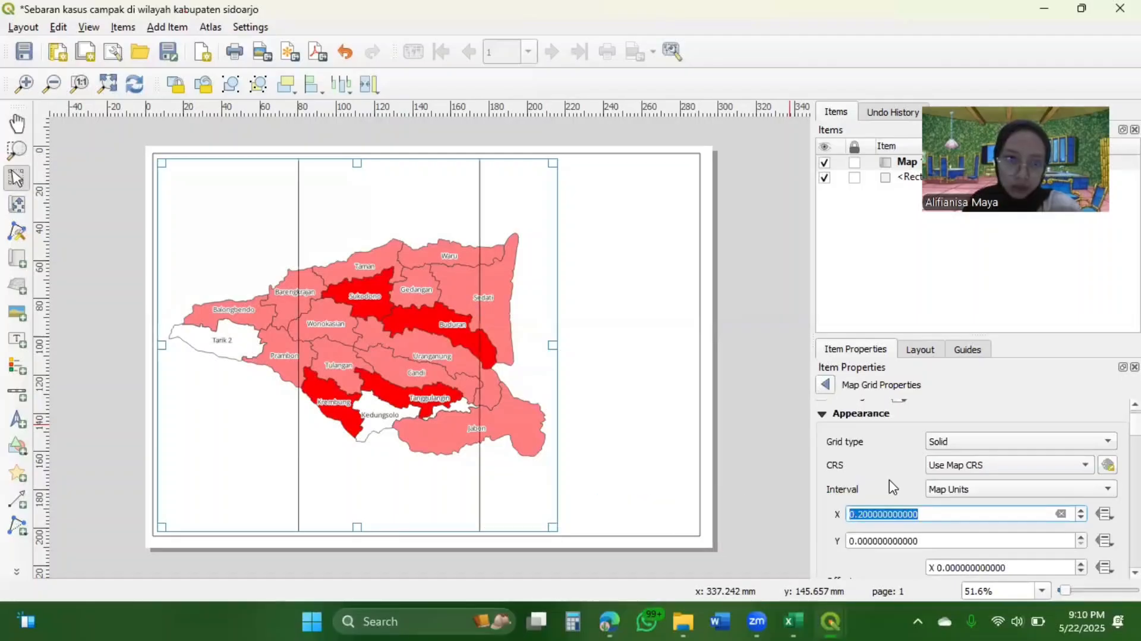
# Try a grid X interval of 0.8 map units and reset it to 0
pyautogui.press('Left')
pyautogui.press('Right')
pyautogui.press('Right')
pyautogui.press('Right')
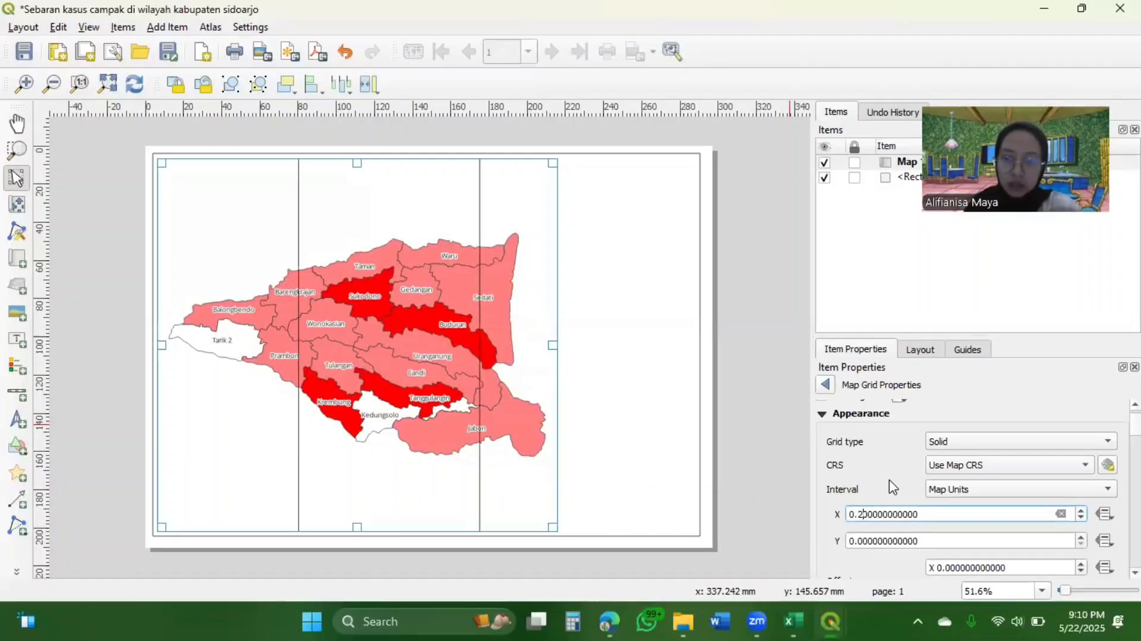
pyautogui.press('BackSpace')
pyautogui.write('8')
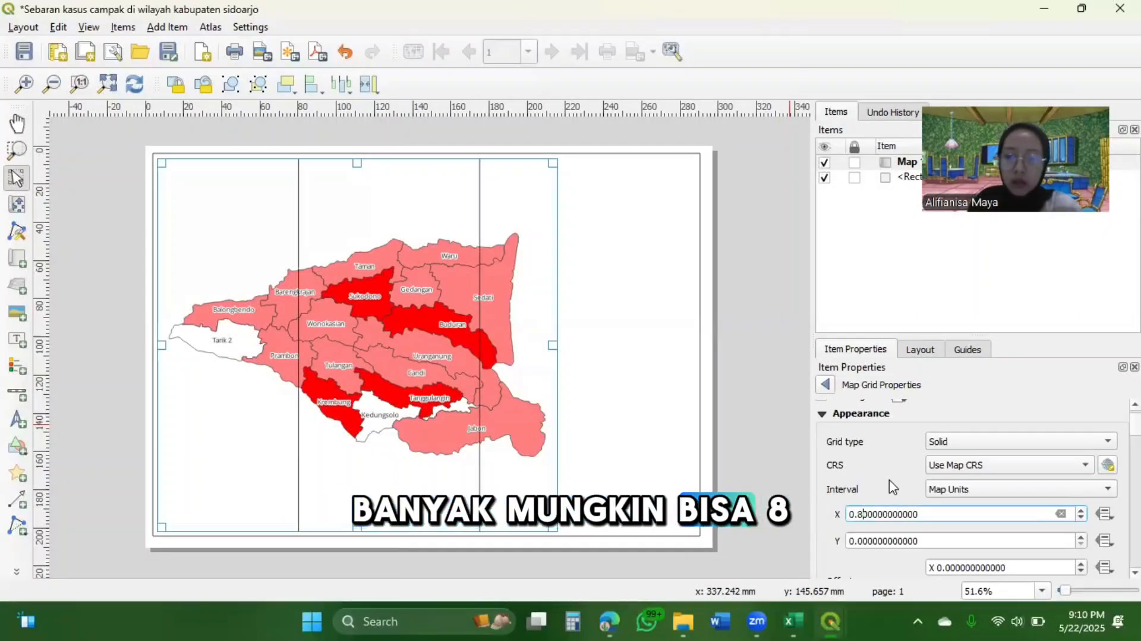
pyautogui.press('Return')
pyautogui.press('BackSpace')
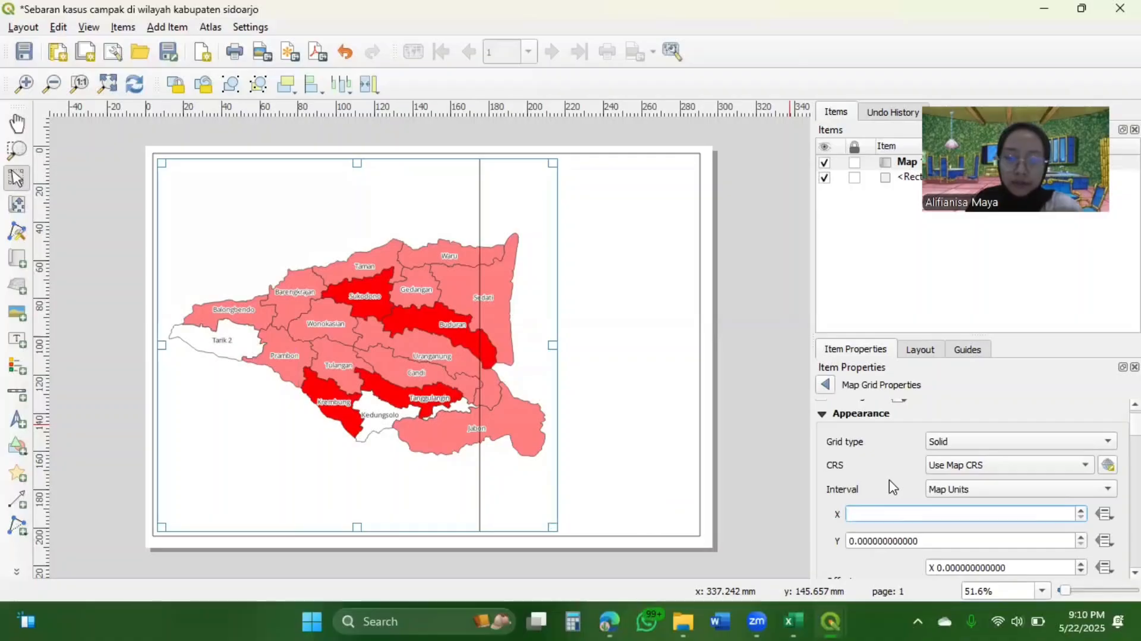
pyautogui.write('0')
pyautogui.press('Return')
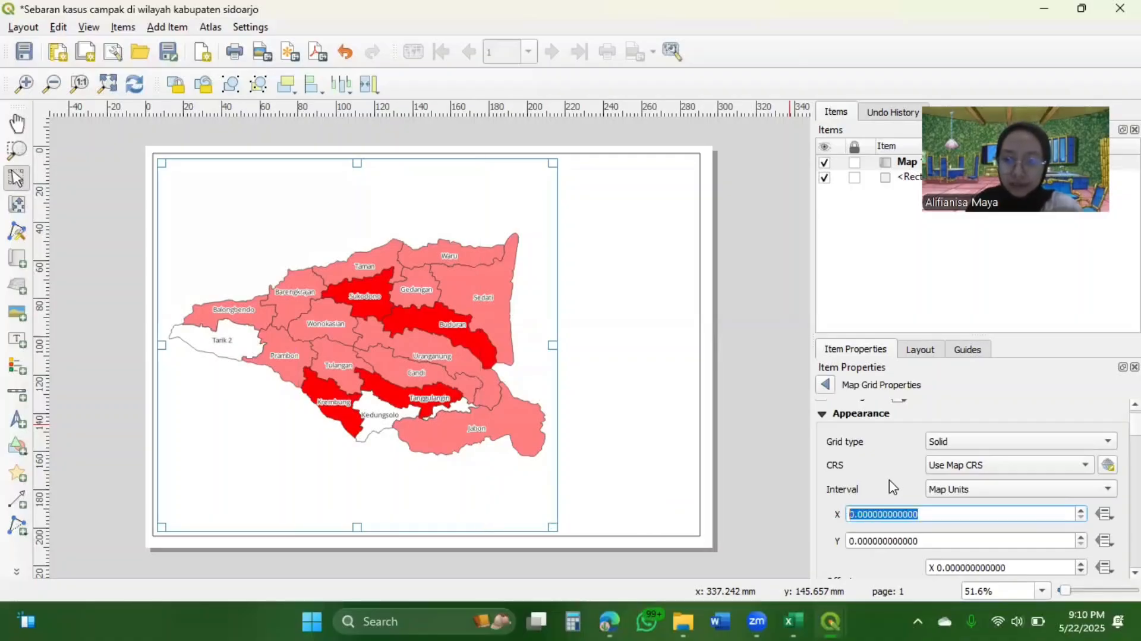
# Try a denser grid X interval of 0.075 map units
pyautogui.press('Right')
pyautogui.press('Right')
pyautogui.press('Right')
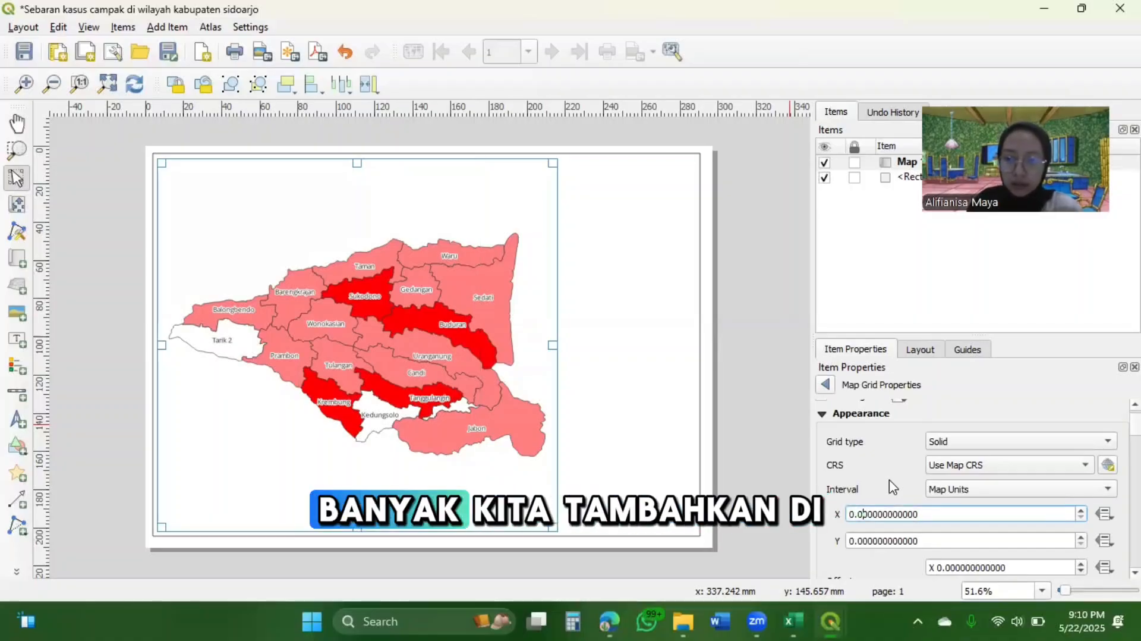
pyautogui.hotkey('shift', 'Right')
pyautogui.hotkey('shift', 'Right')
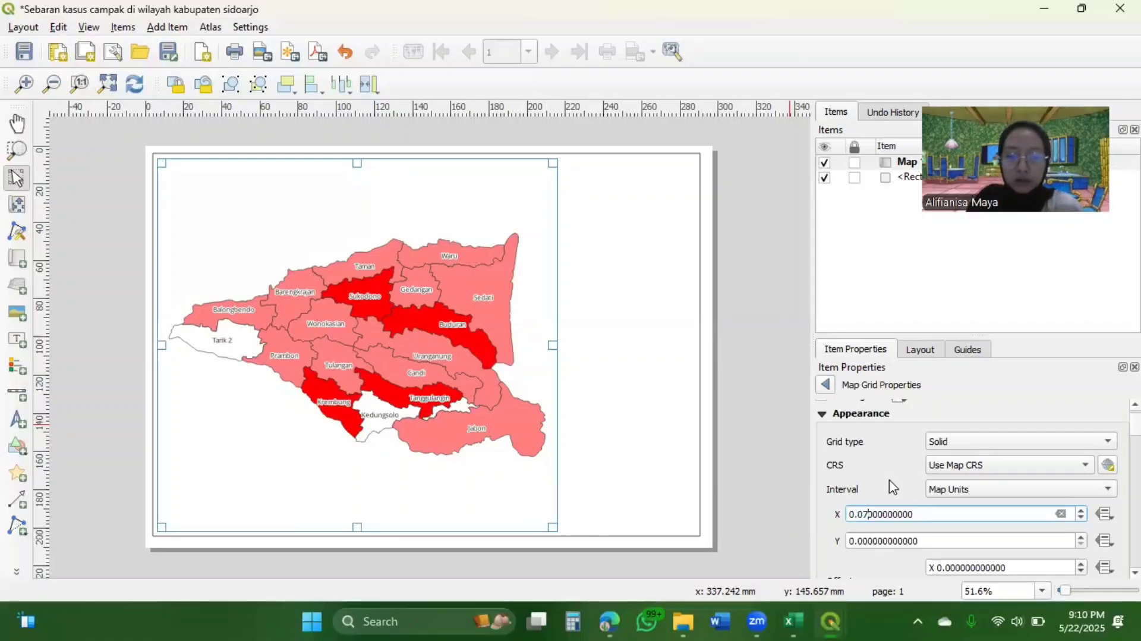
pyautogui.press('Return')
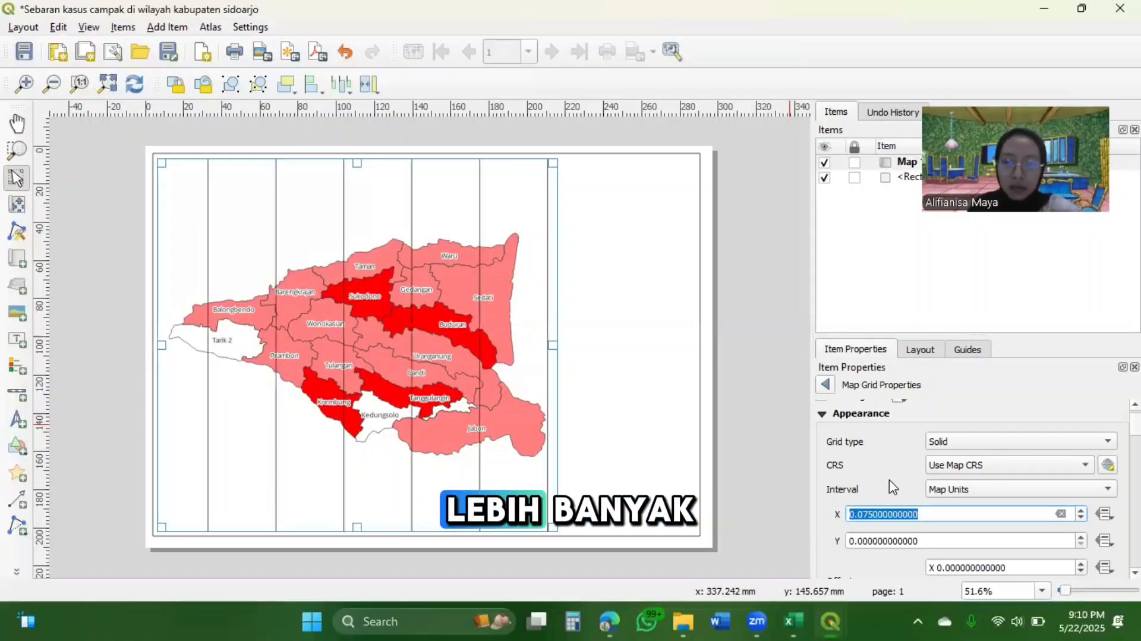
# Try a still denser grid X interval of 0.025 map units
pyautogui.press('Right')
pyautogui.press('Right')
pyautogui.press('Right')
pyautogui.press('Right')
pyautogui.press('Right')
pyautogui.press('BackSpace')
pyautogui.press('BackSpace')
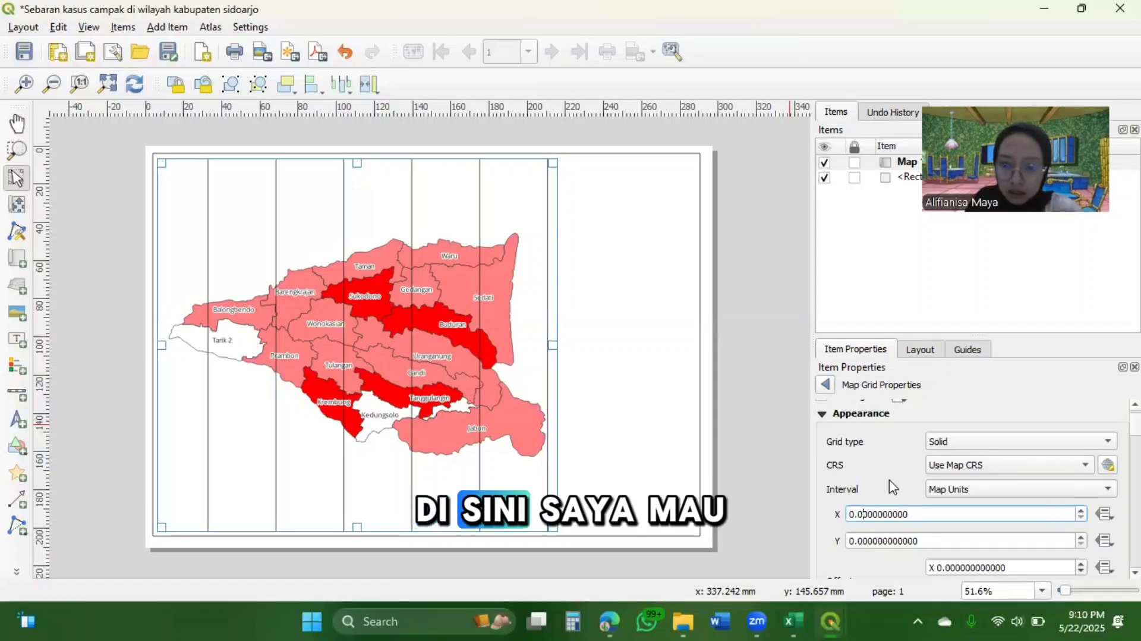
pyautogui.write('25')
pyautogui.press('Return')
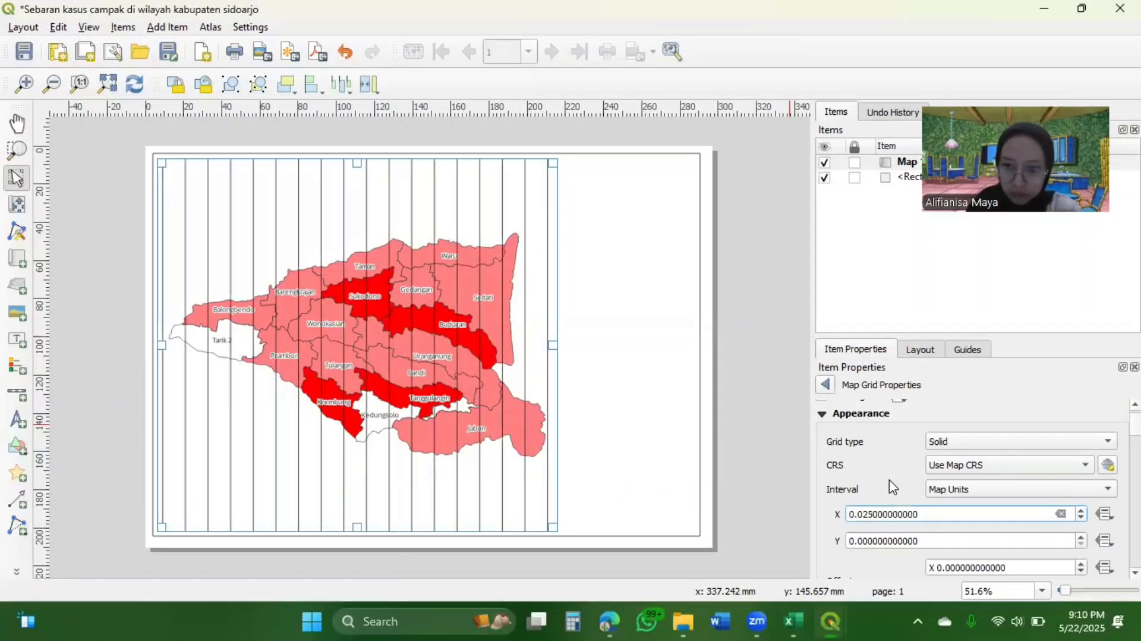
# Set the grid interval to 0.25 map units in X and 0.175 map units in Y
pyautogui.press('Return')
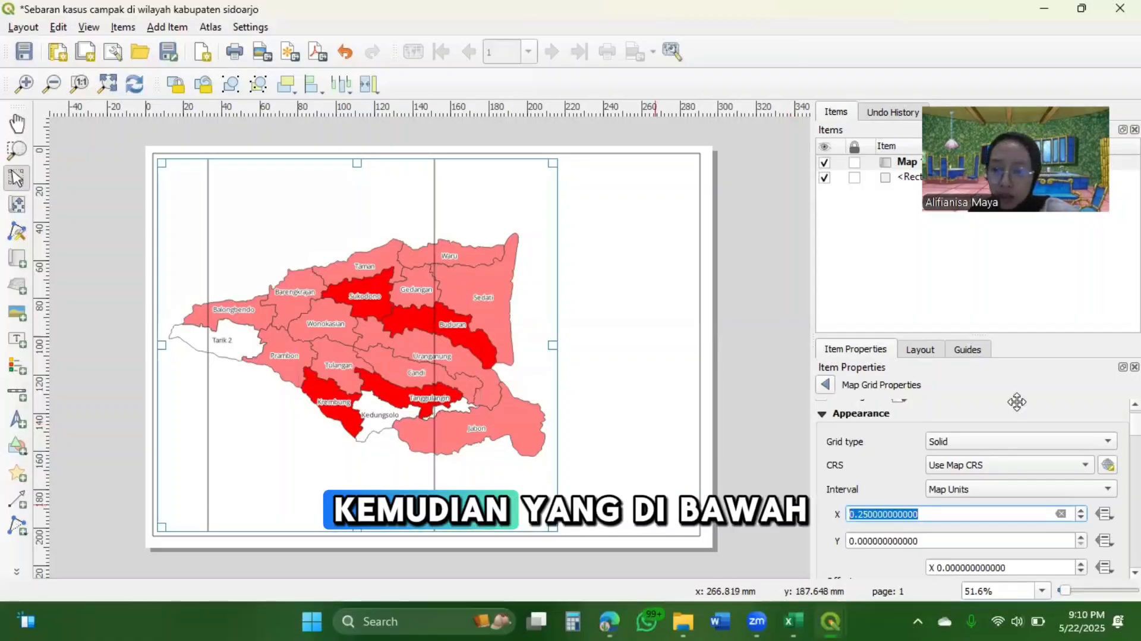
pyautogui.click(873, 540)
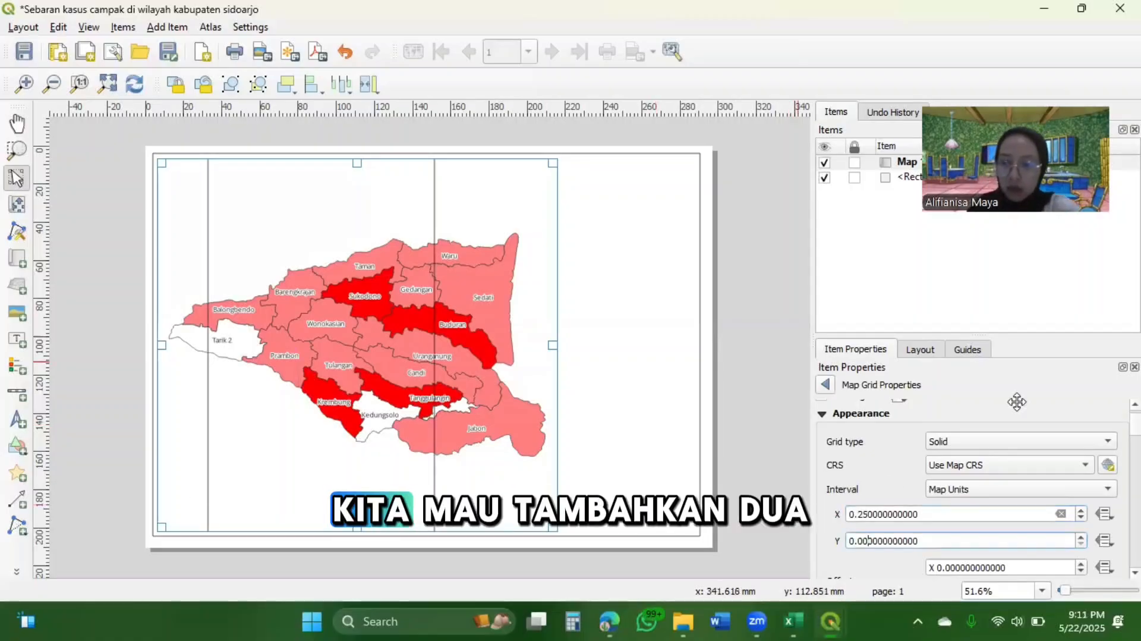
pyautogui.press('BackSpace')
pyautogui.press('BackSpace')
pyautogui.press('BackSpace')
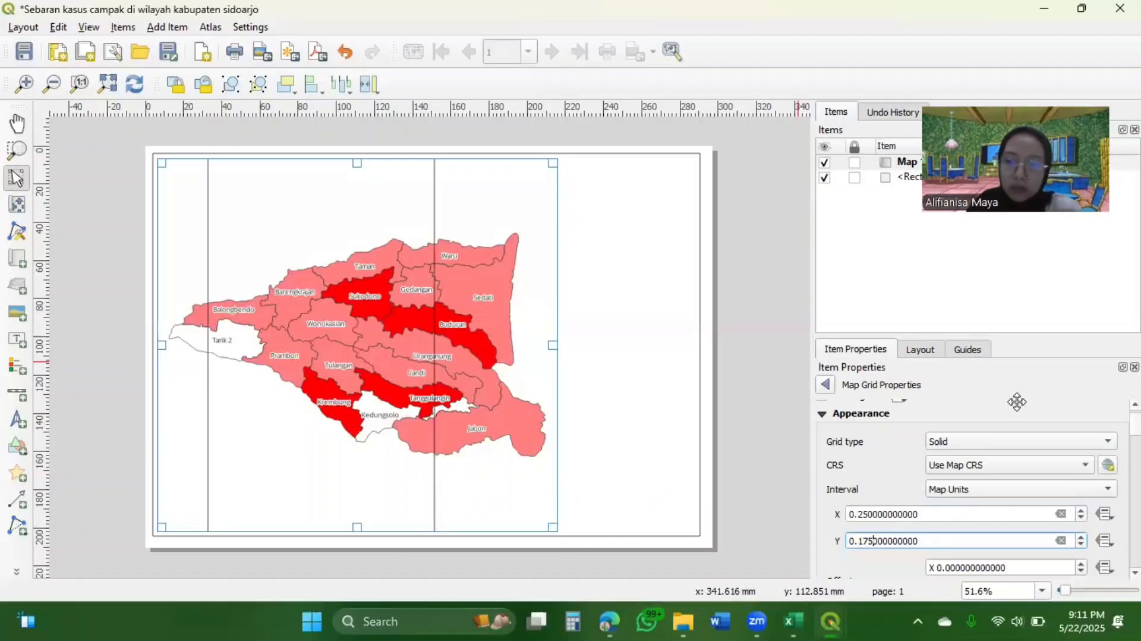
pyautogui.write('175')
pyautogui.press('Return')
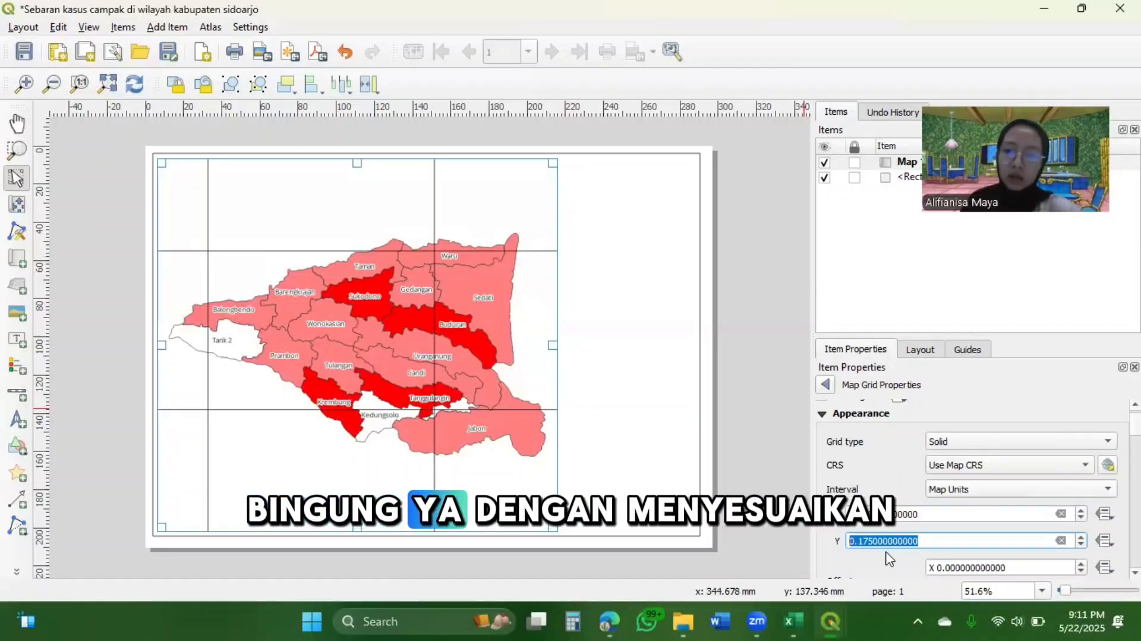
# Switch the grid's interval type to Fit Segment Width and set its frame style to Line Border
pyautogui.click(1067, 489)
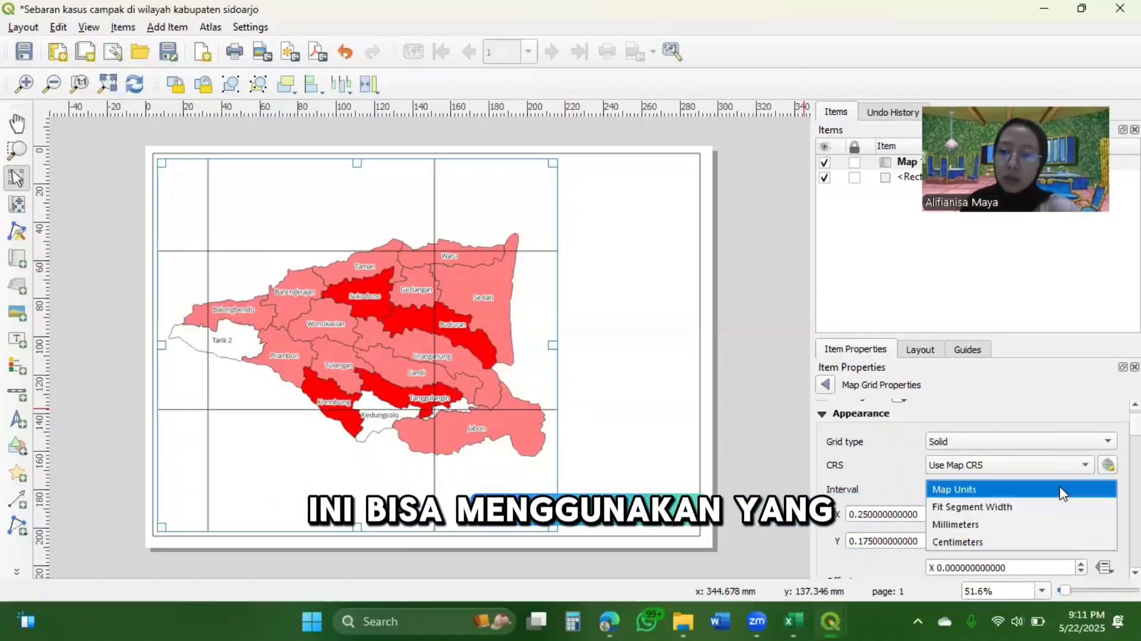
pyautogui.click(1001, 506)
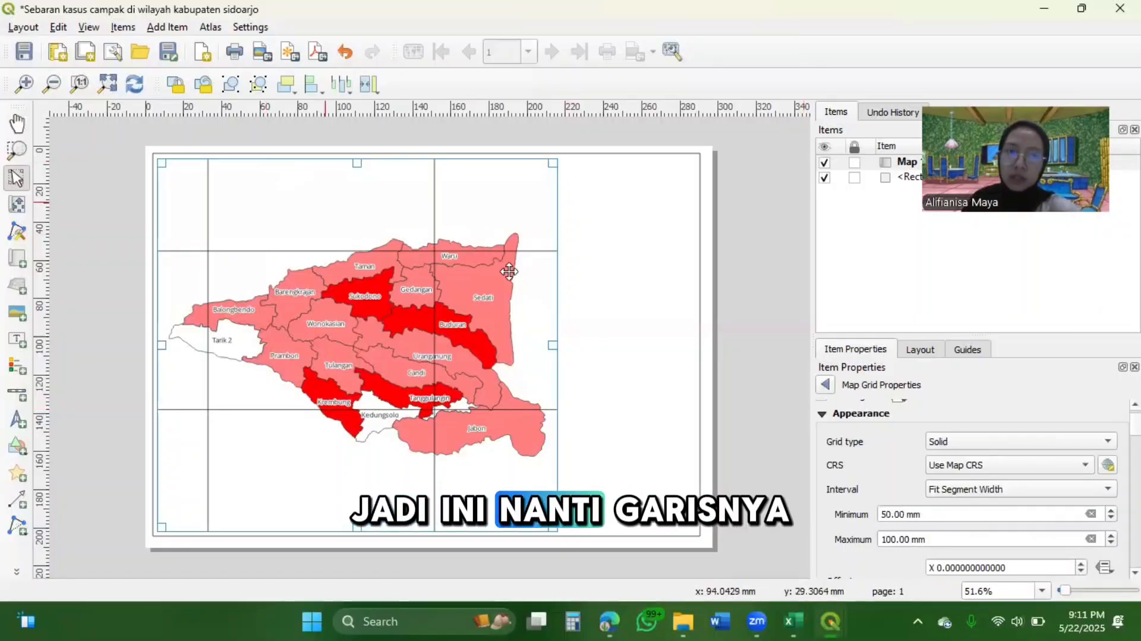
pyautogui.scroll(-2, 747, 426)
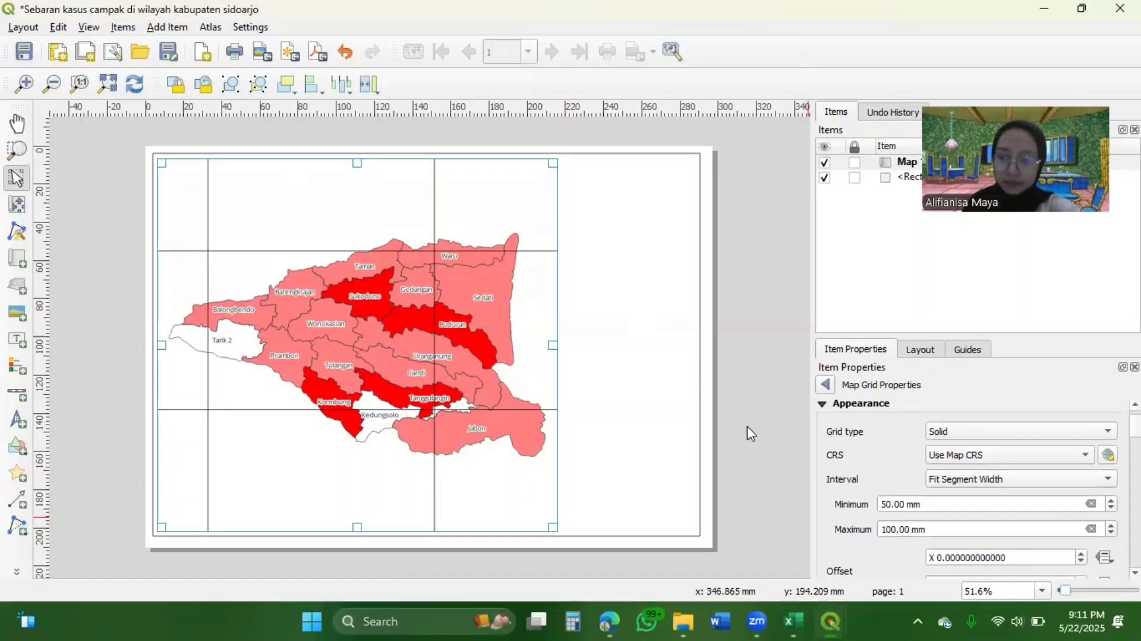
pyautogui.scroll(-3, 746, 425)
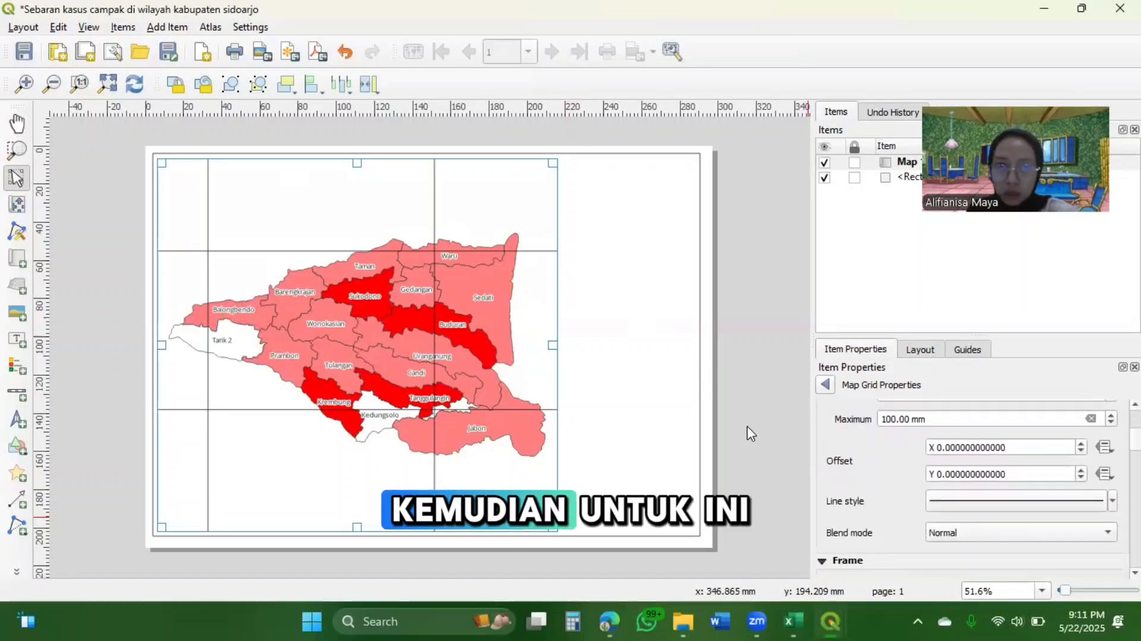
pyautogui.scroll(-1, 746, 425)
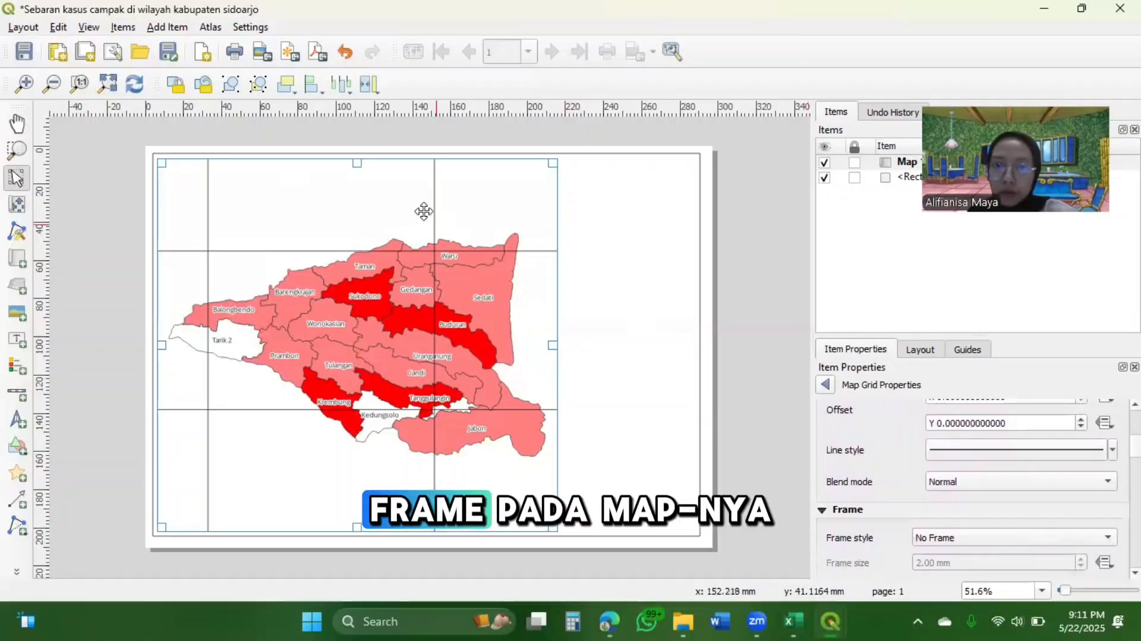
pyautogui.click(1071, 538)
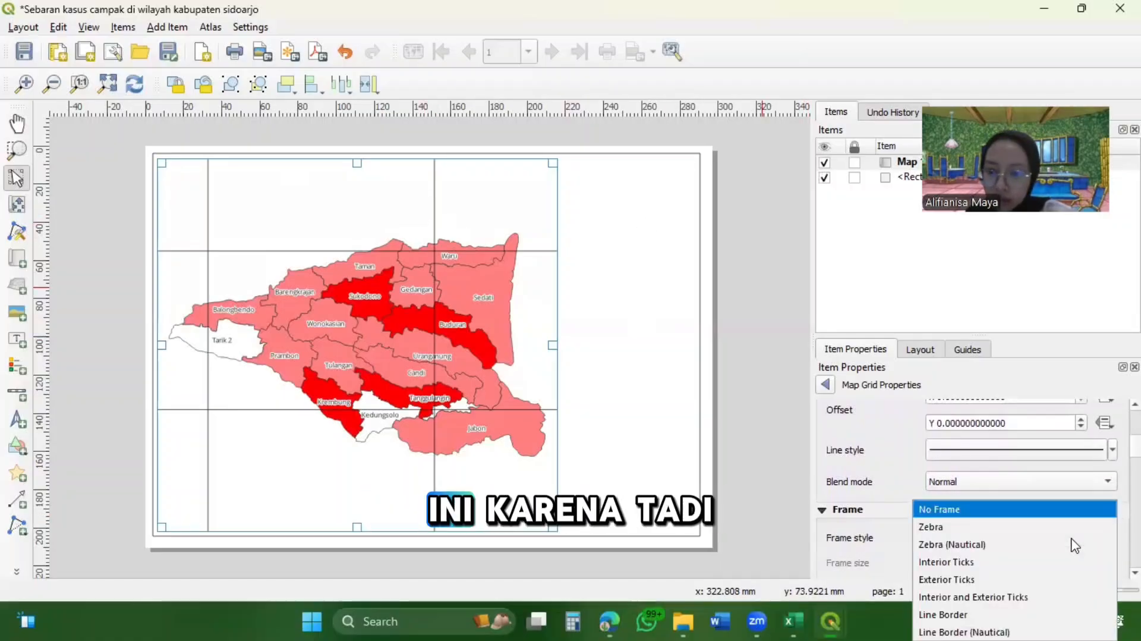
pyautogui.click(960, 615)
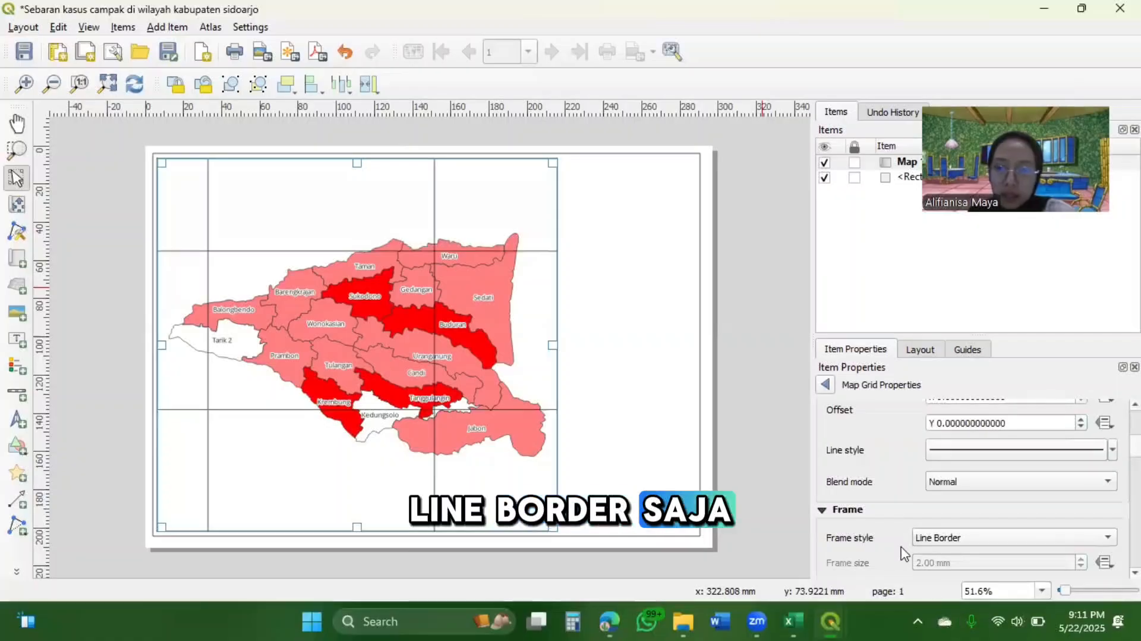
pyautogui.scroll(5, 886, 509)
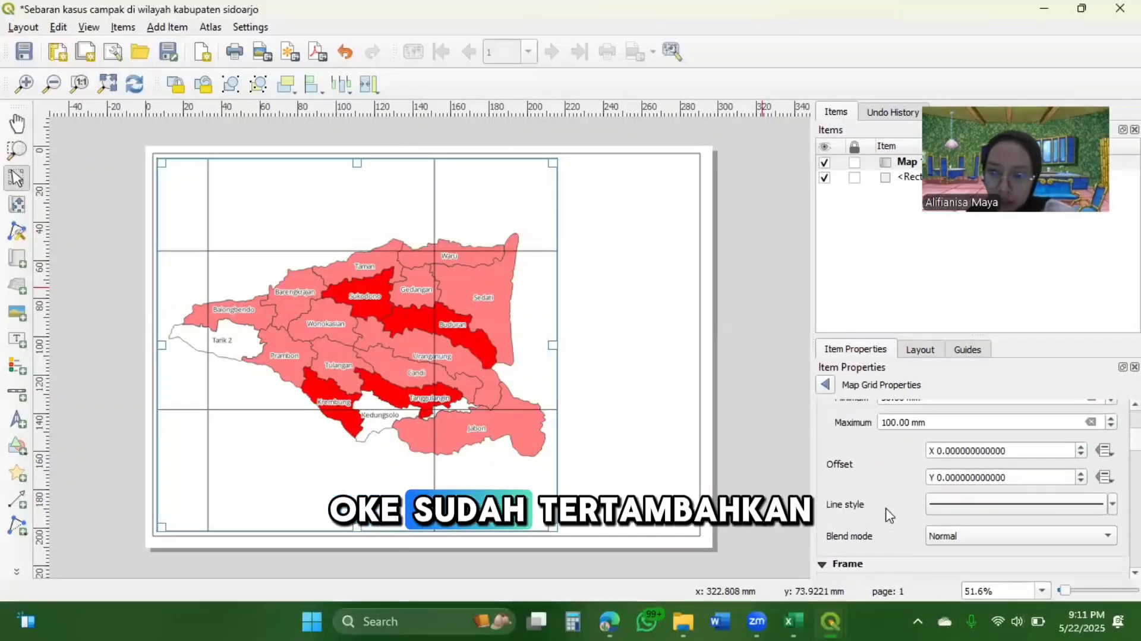
pyautogui.scroll(2, 890, 515)
pyautogui.scroll(-5, 889, 515)
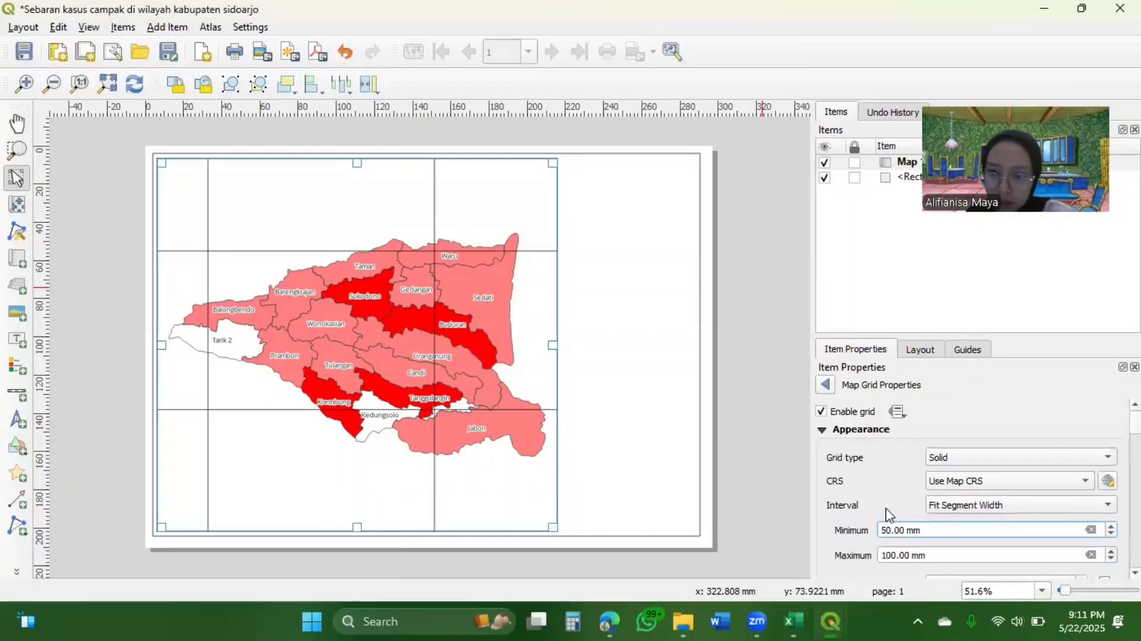
# Enable coordinate labels on the map grid and set their format to Degree, Minute
pyautogui.scroll(-5, 889, 515)
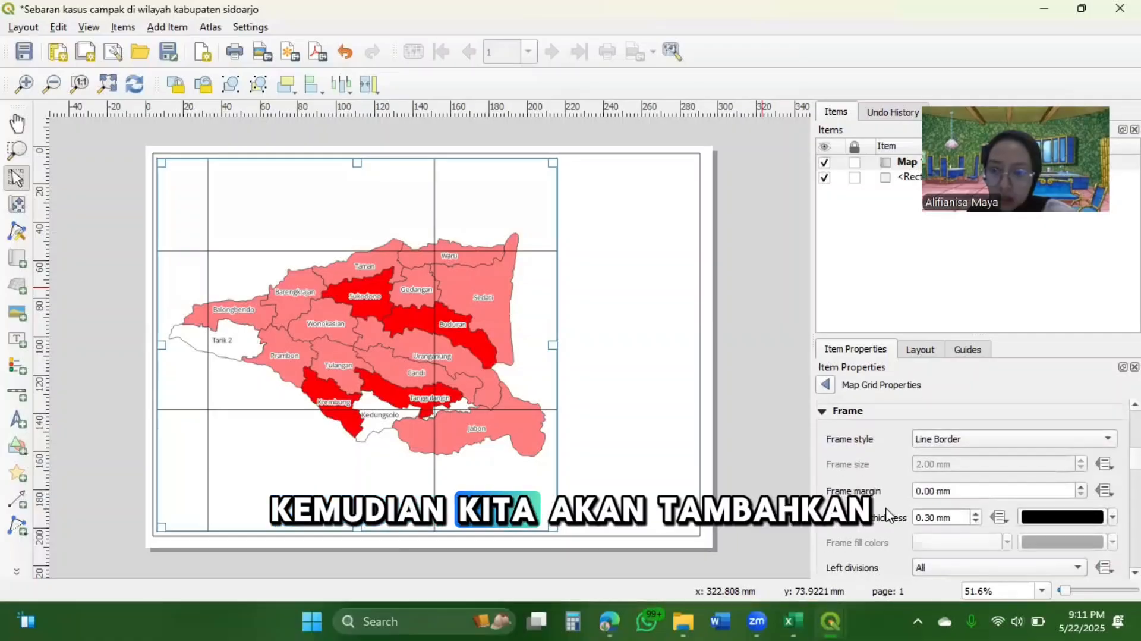
pyautogui.scroll(-6, 890, 514)
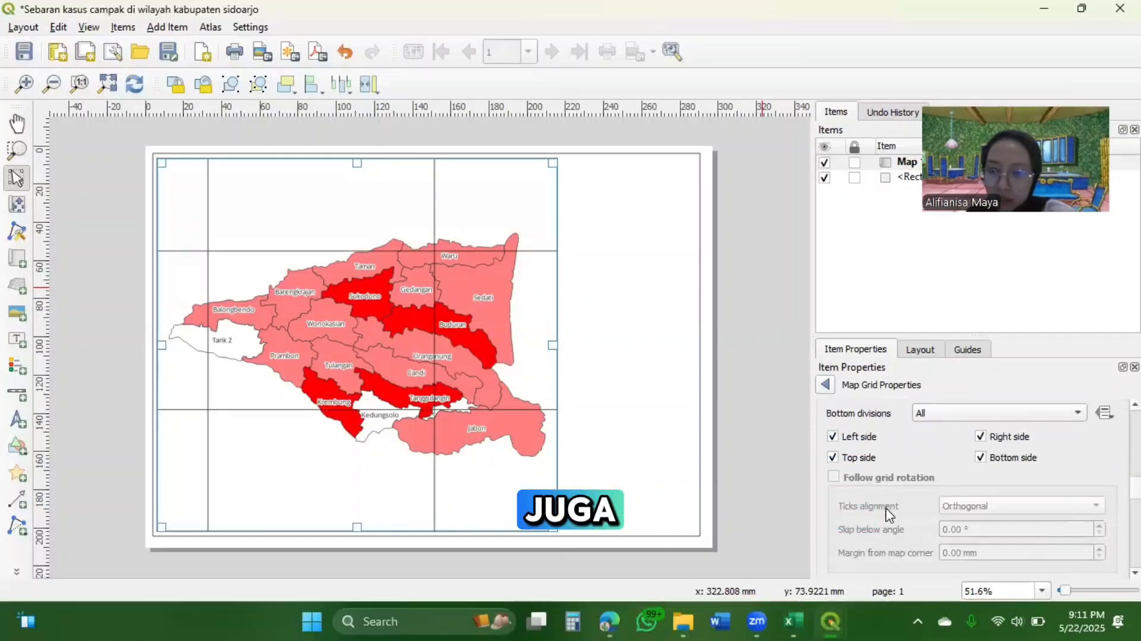
pyautogui.scroll(-6, 889, 514)
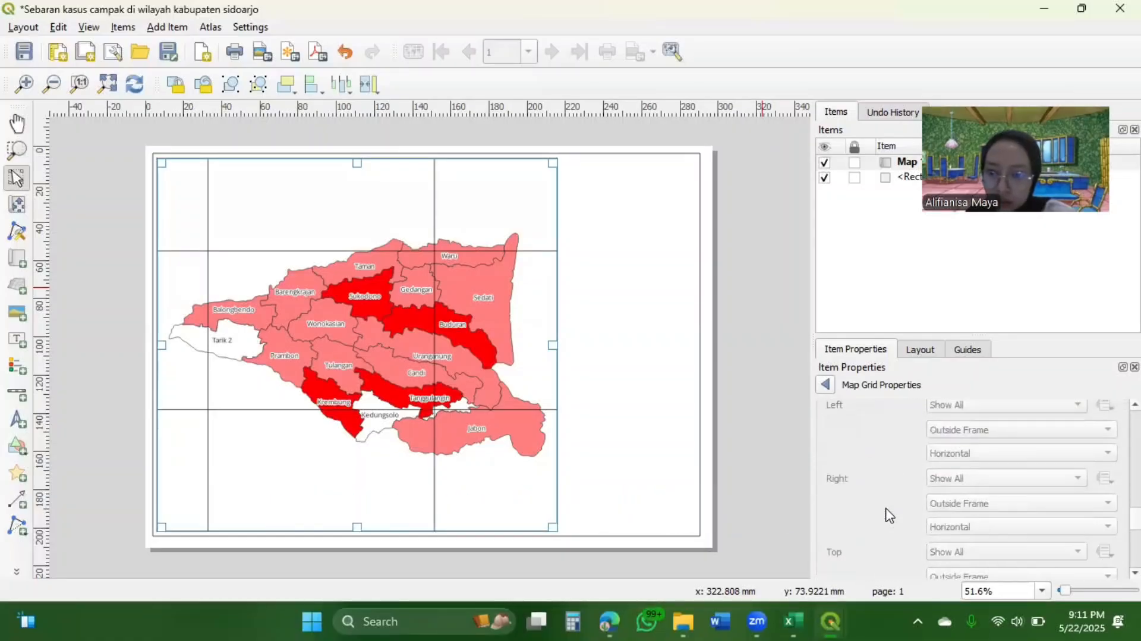
pyautogui.scroll(5, 889, 515)
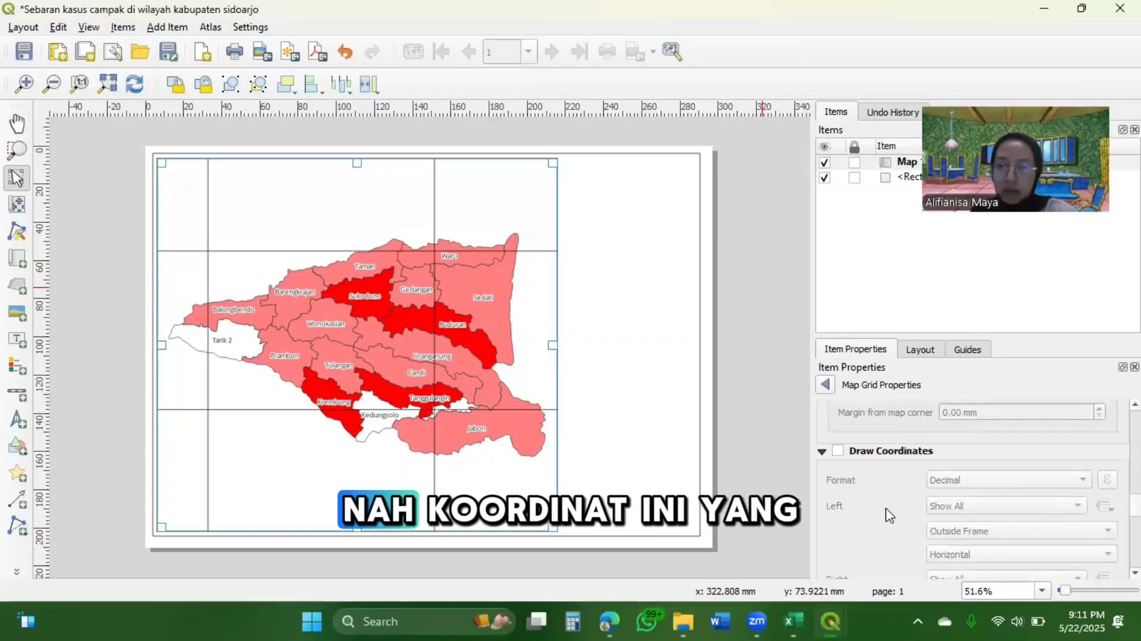
pyautogui.click(839, 451)
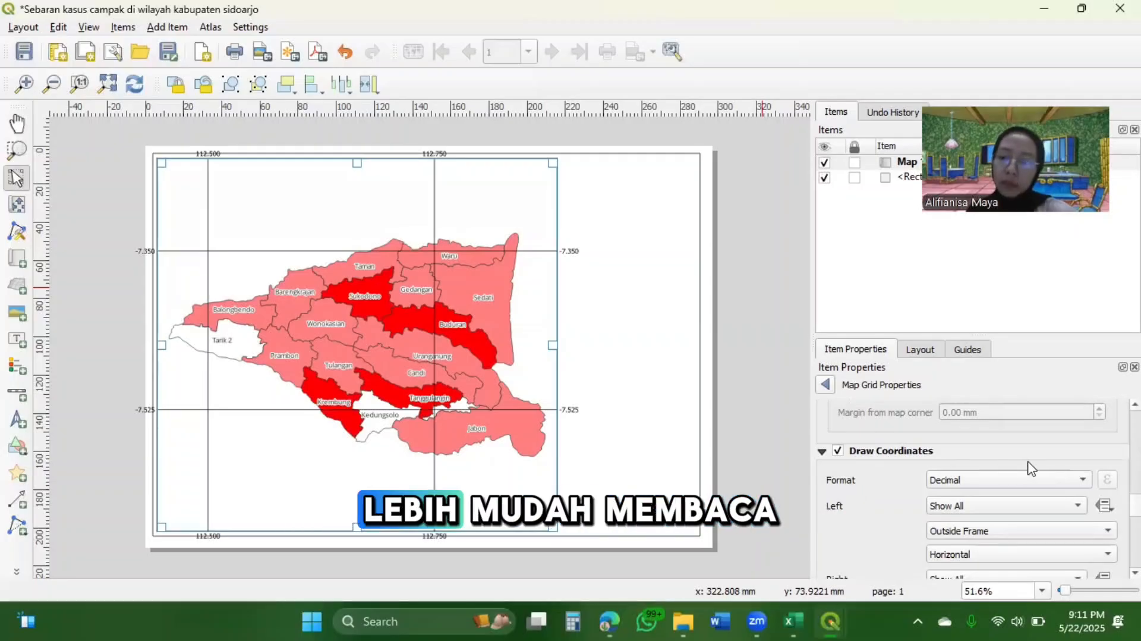
pyautogui.click(1068, 485)
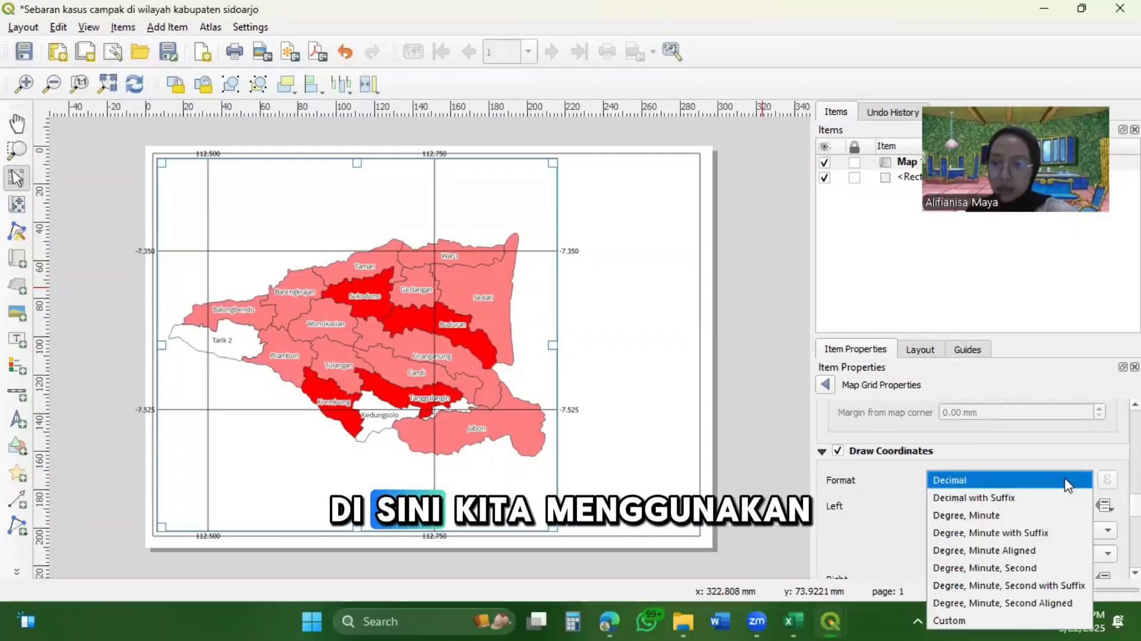
pyautogui.click(1009, 515)
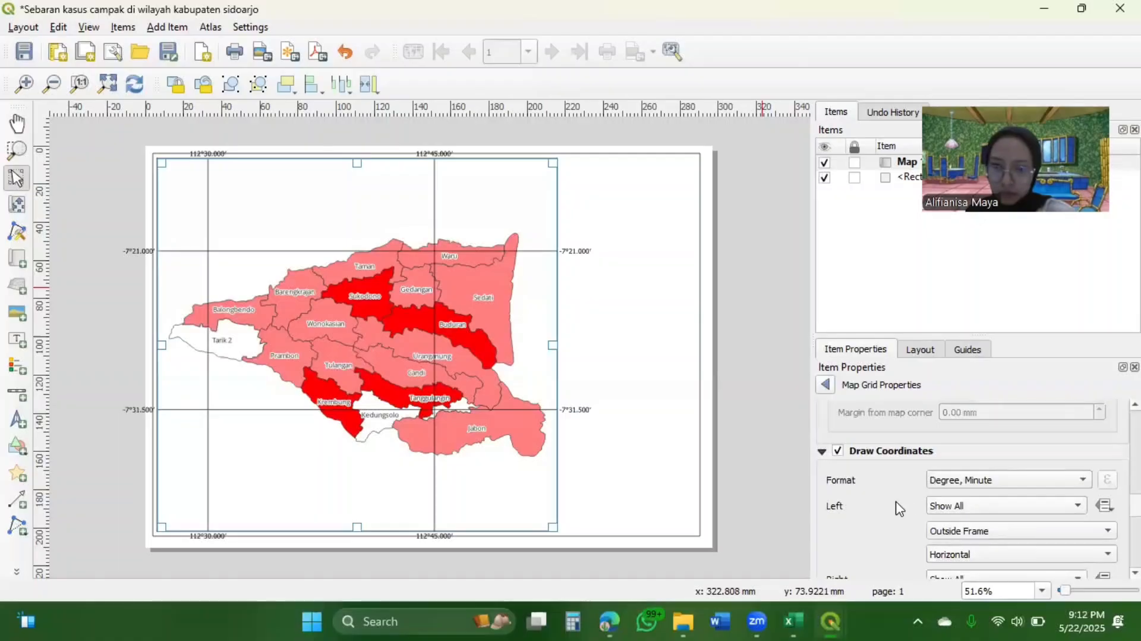
# Place the grid's left coordinates inside the frame with Vertical Ascending orientation
pyautogui.scroll(-3, 899, 508)
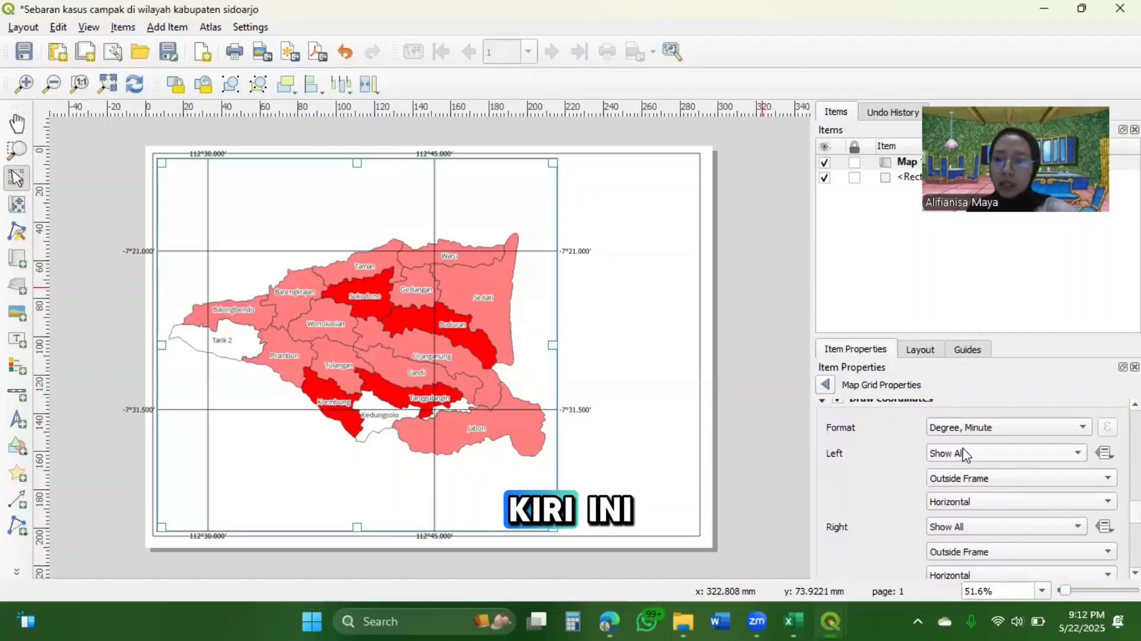
pyautogui.click(1007, 477)
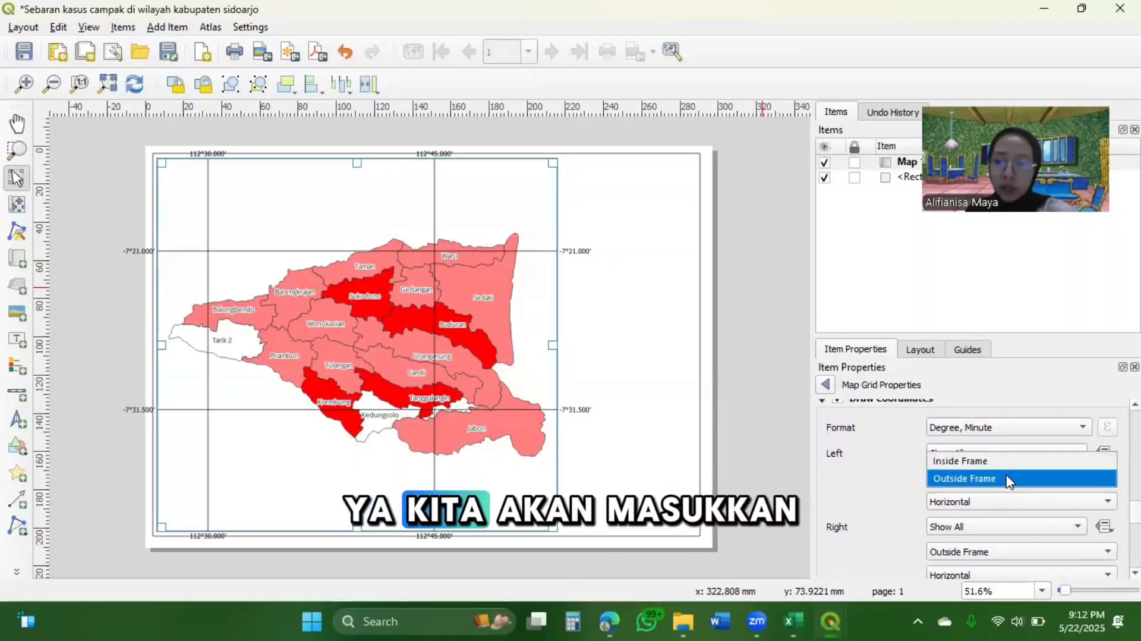
pyautogui.click(973, 463)
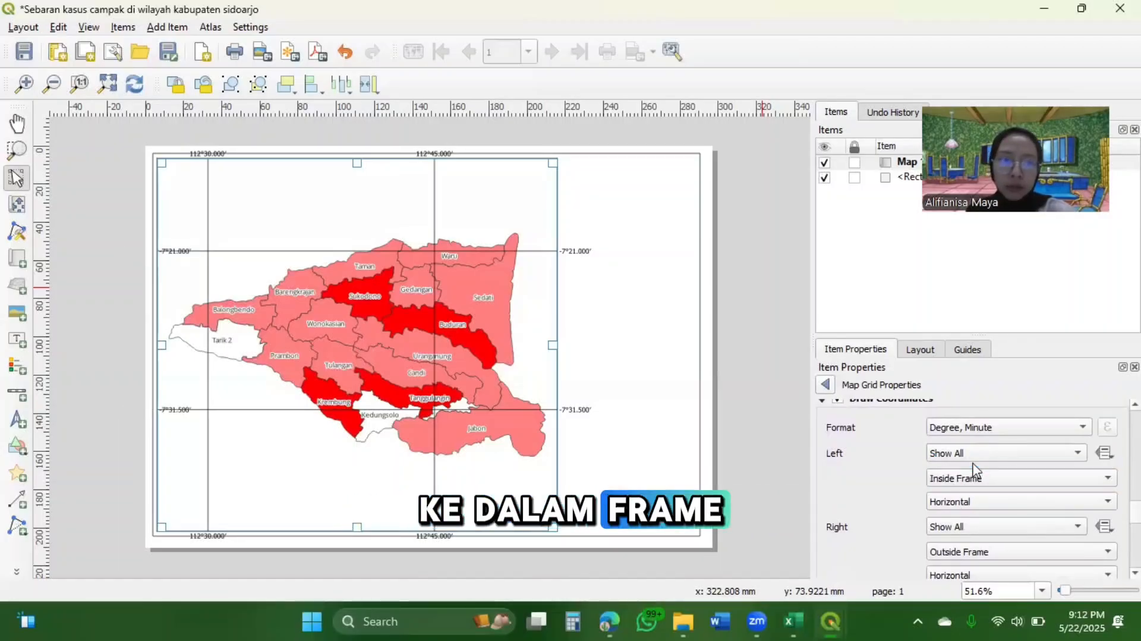
pyautogui.click(987, 502)
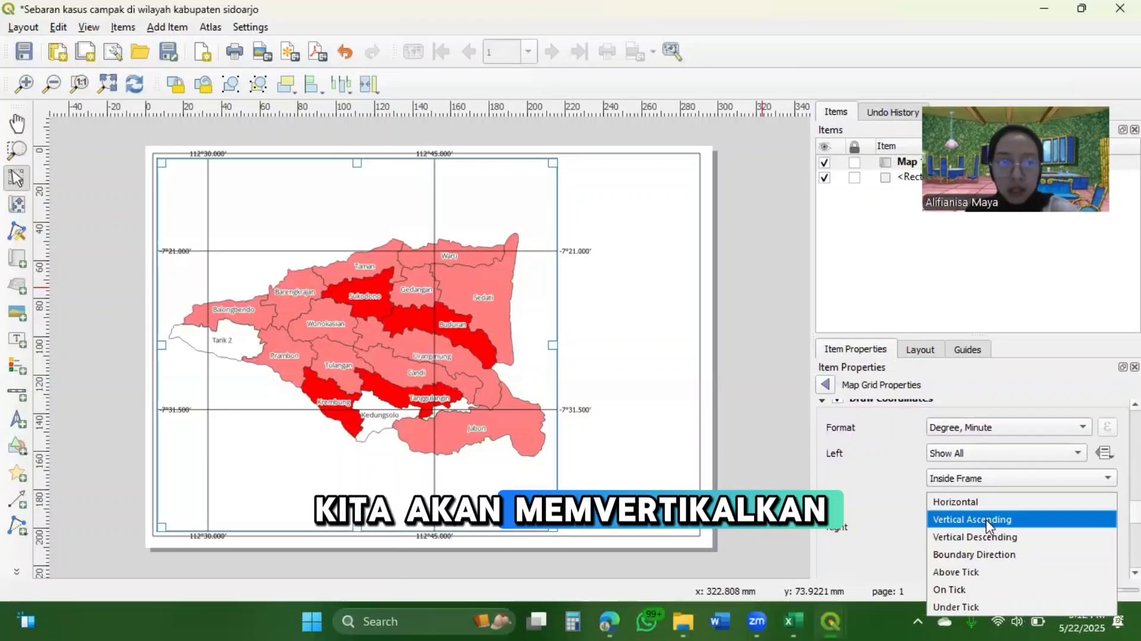
pyautogui.click(987, 519)
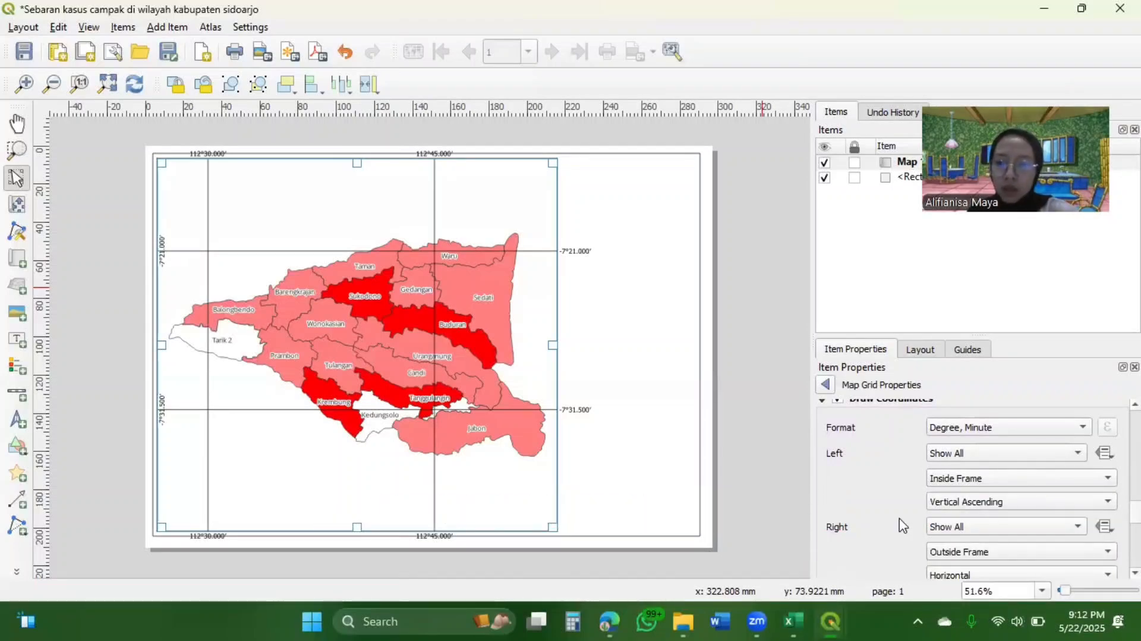
# Place the grid's right coordinates inside the frame with Vertical Descending orientation
pyautogui.scroll(-3, 902, 524)
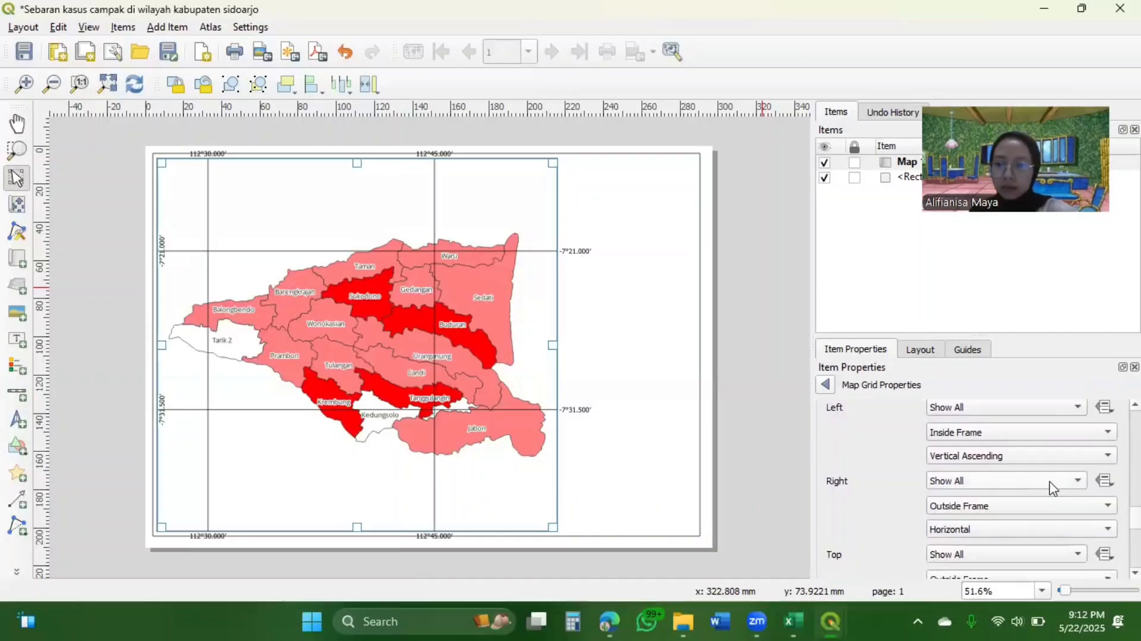
pyautogui.click(1057, 512)
pyautogui.click(1009, 487)
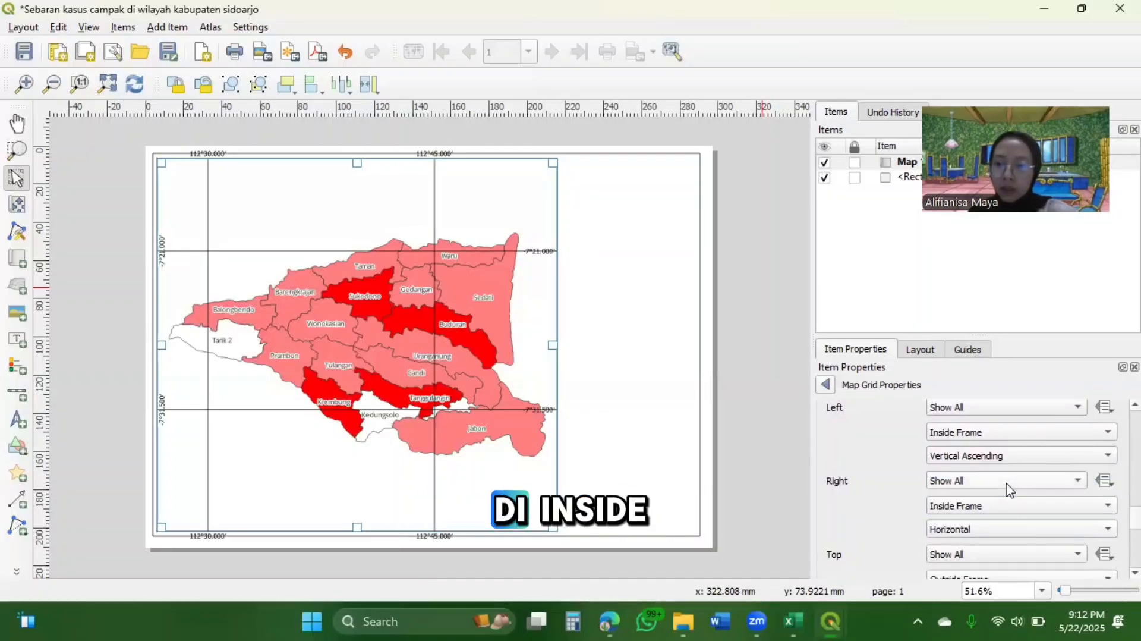
pyautogui.click(1012, 533)
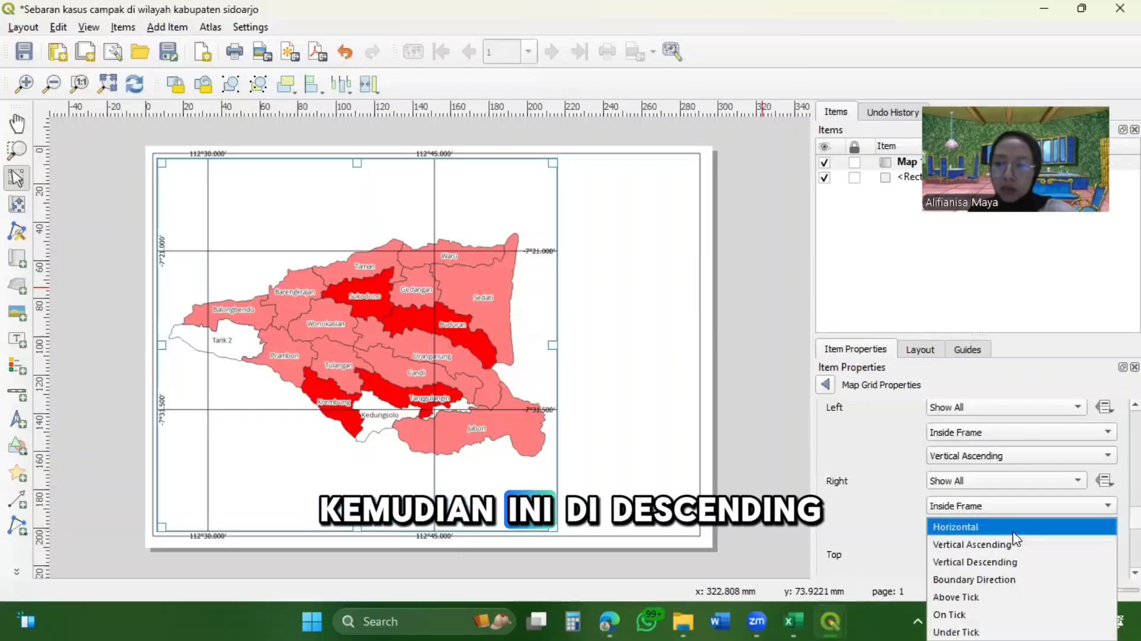
pyautogui.click(1011, 561)
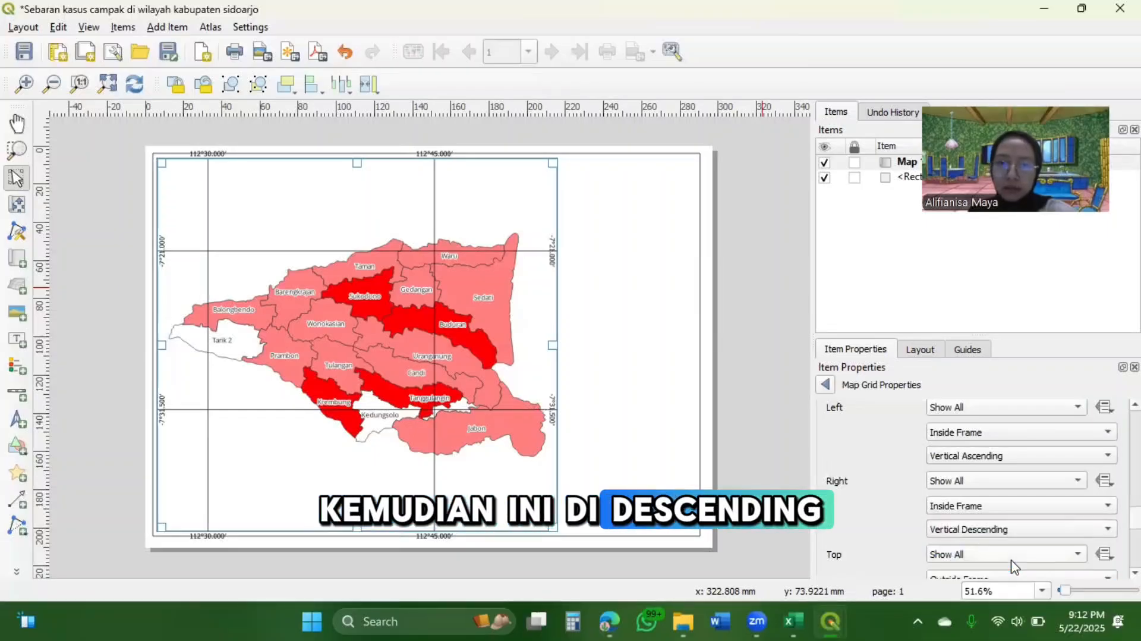
# Place the grid's top and bottom coordinates inside the frame, keeping both Horizontal
pyautogui.scroll(-2, 923, 539)
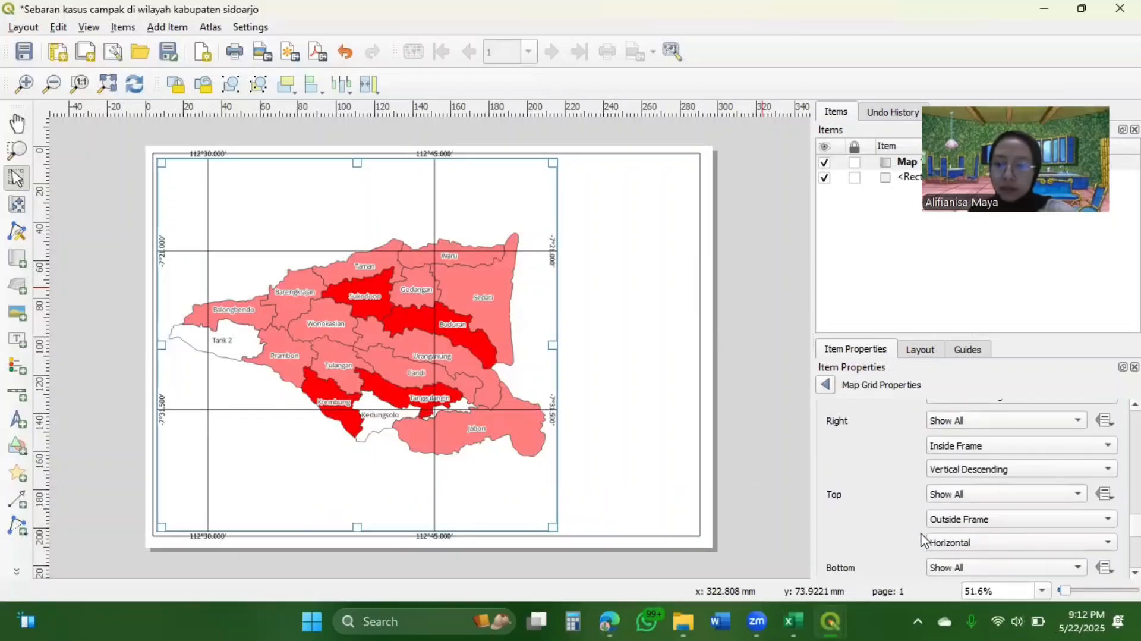
pyautogui.click(951, 512)
pyautogui.click(956, 497)
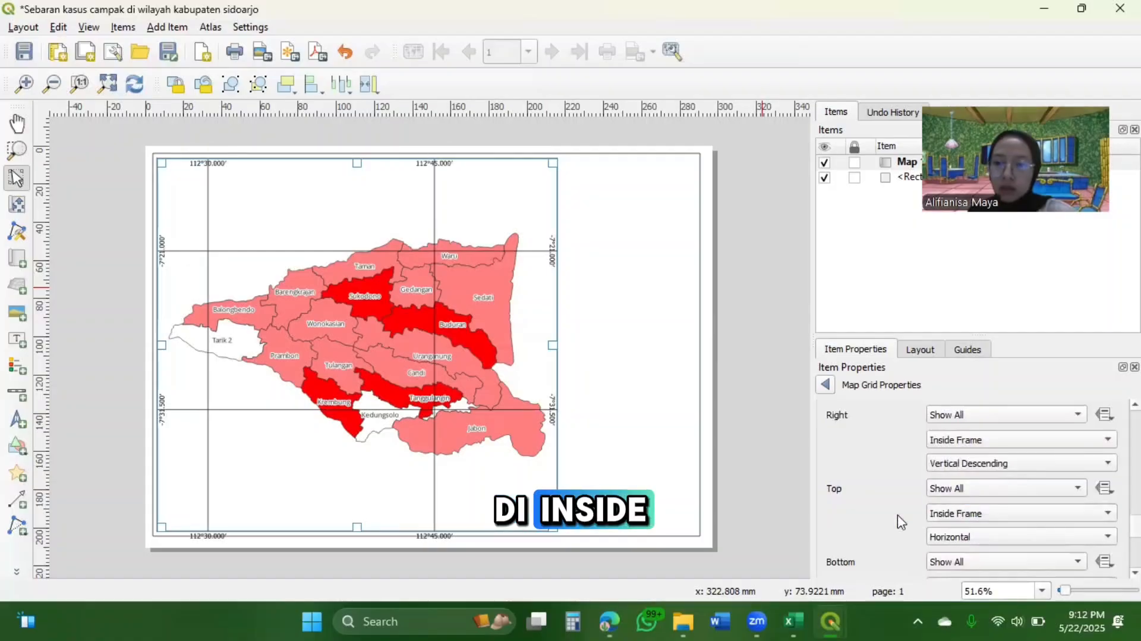
pyautogui.scroll(-2, 897, 521)
pyautogui.click(969, 486)
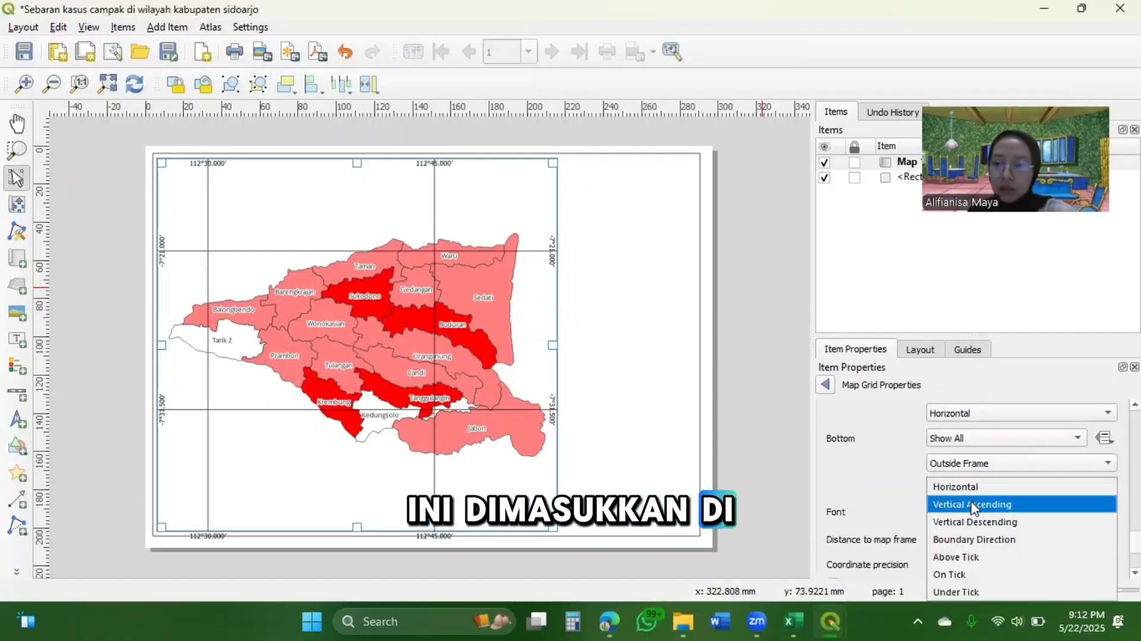
pyautogui.click(937, 481)
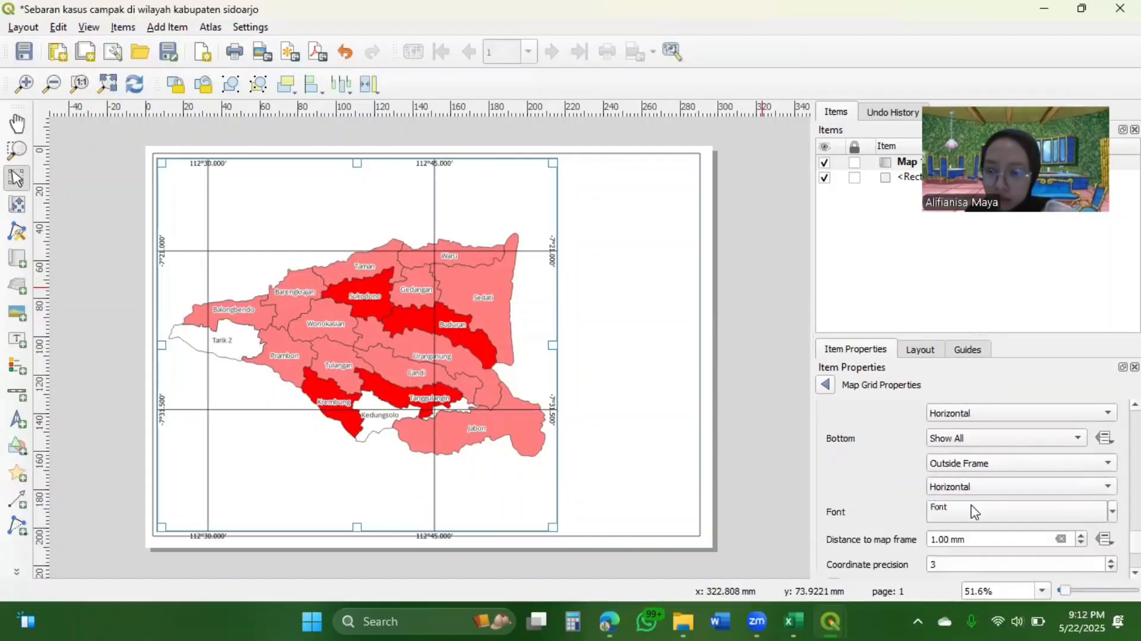
pyautogui.click(981, 464)
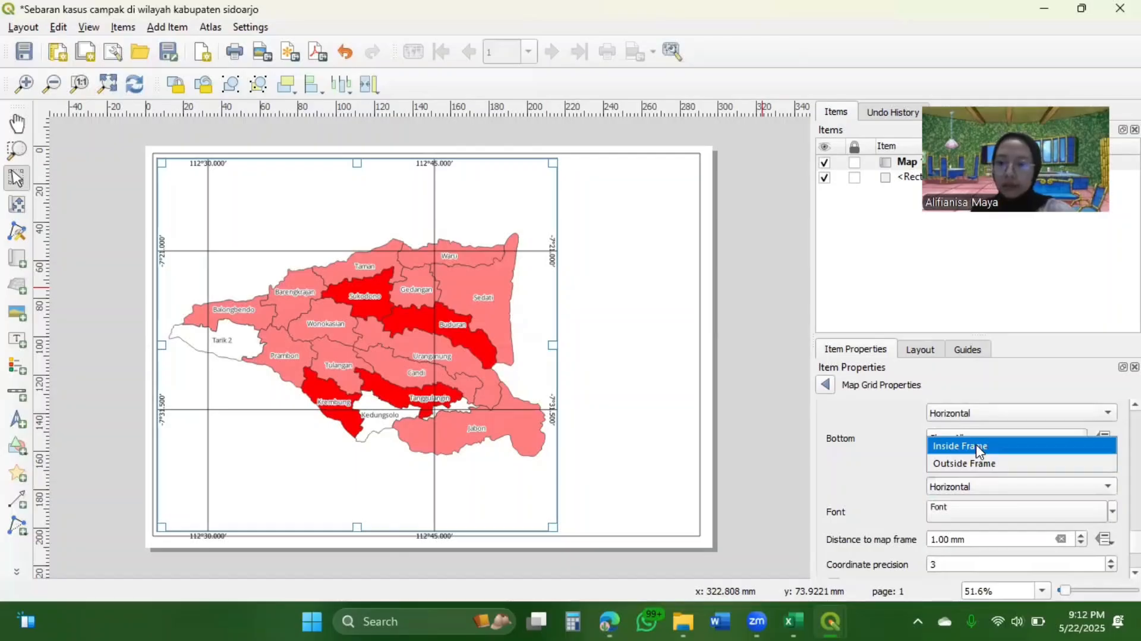
pyautogui.click(979, 447)
pyautogui.scroll(-5, 915, 489)
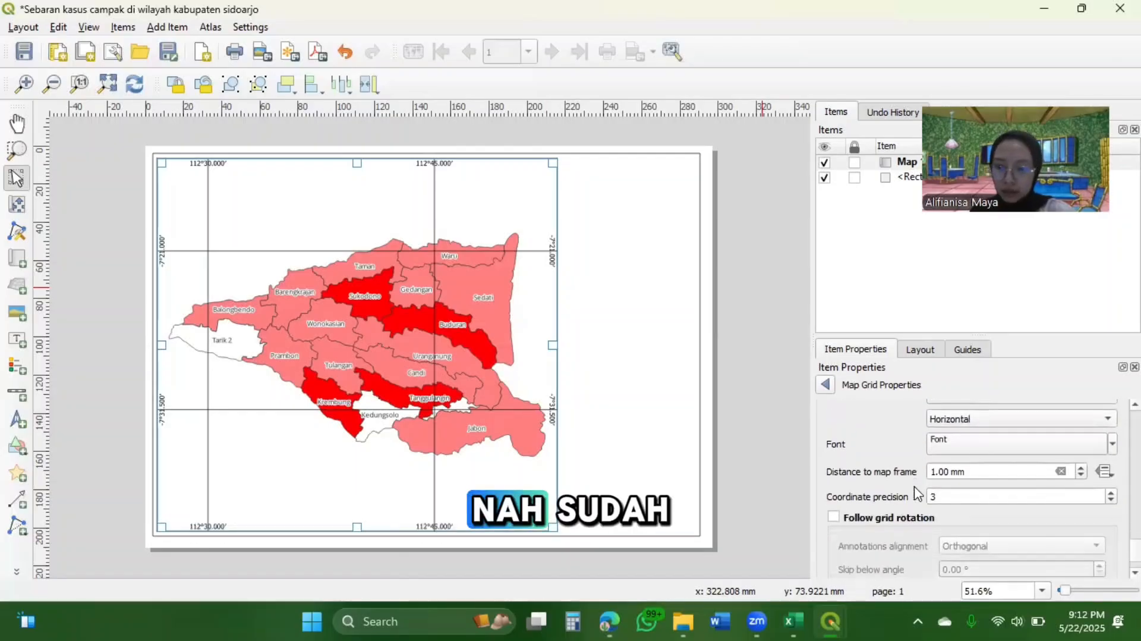
# Try a maximum grid segment width of 101 mm and set it back to 100 mm
pyautogui.scroll(10, 918, 492)
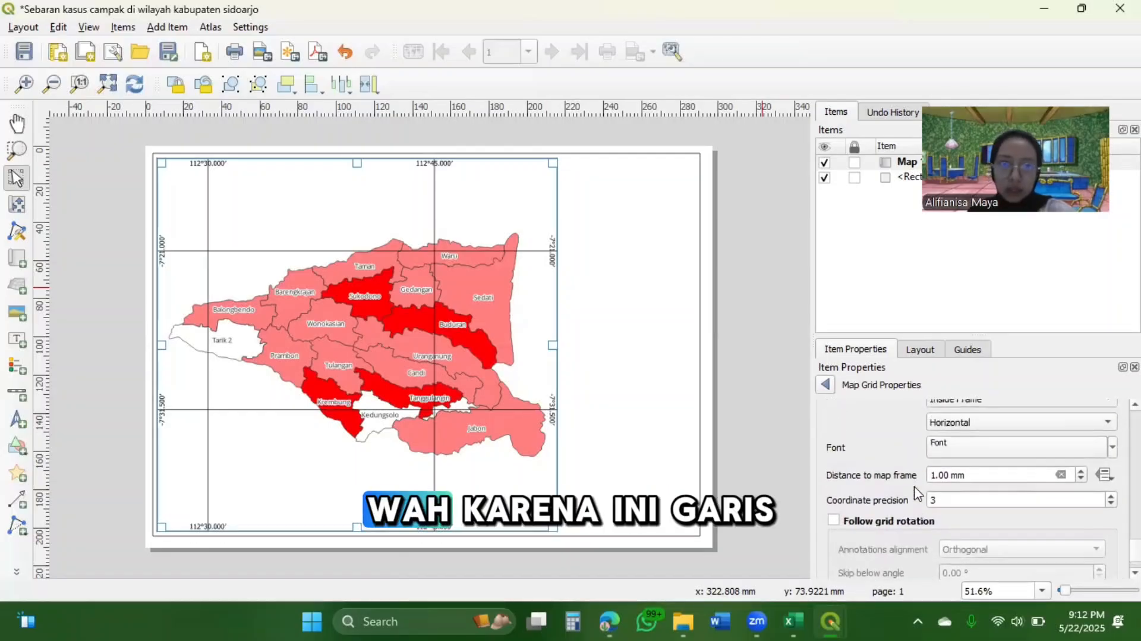
pyautogui.scroll(10, 918, 493)
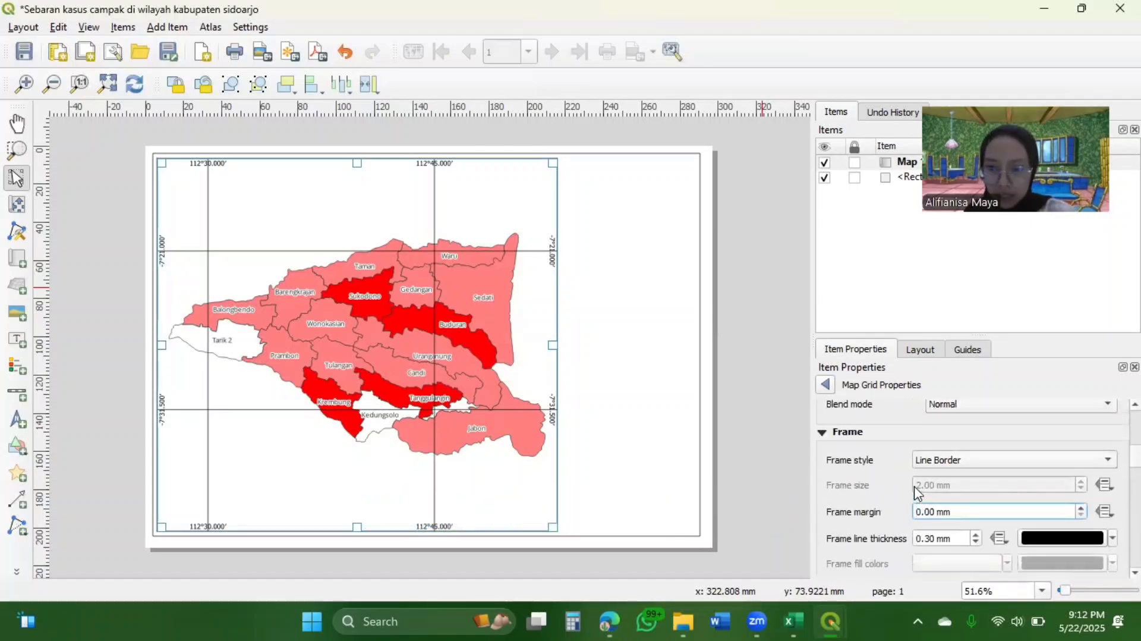
pyautogui.scroll(5, 885, 452)
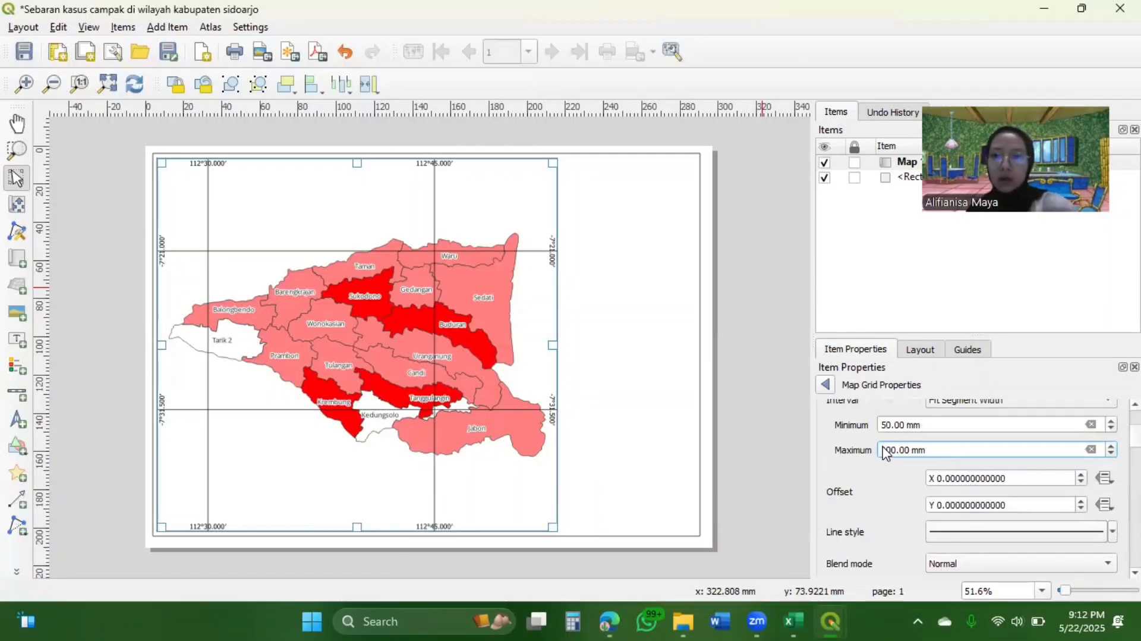
pyautogui.doubleClick(885, 452)
pyautogui.scroll(1, 886, 452)
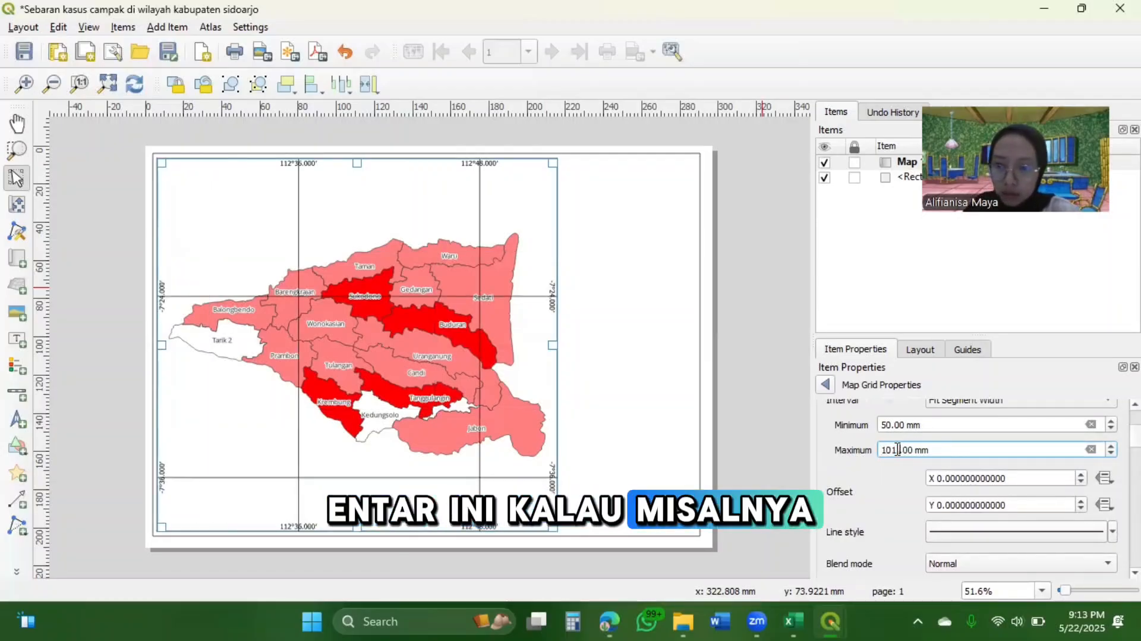
pyautogui.click(898, 449)
pyautogui.scroll(-1, 897, 449)
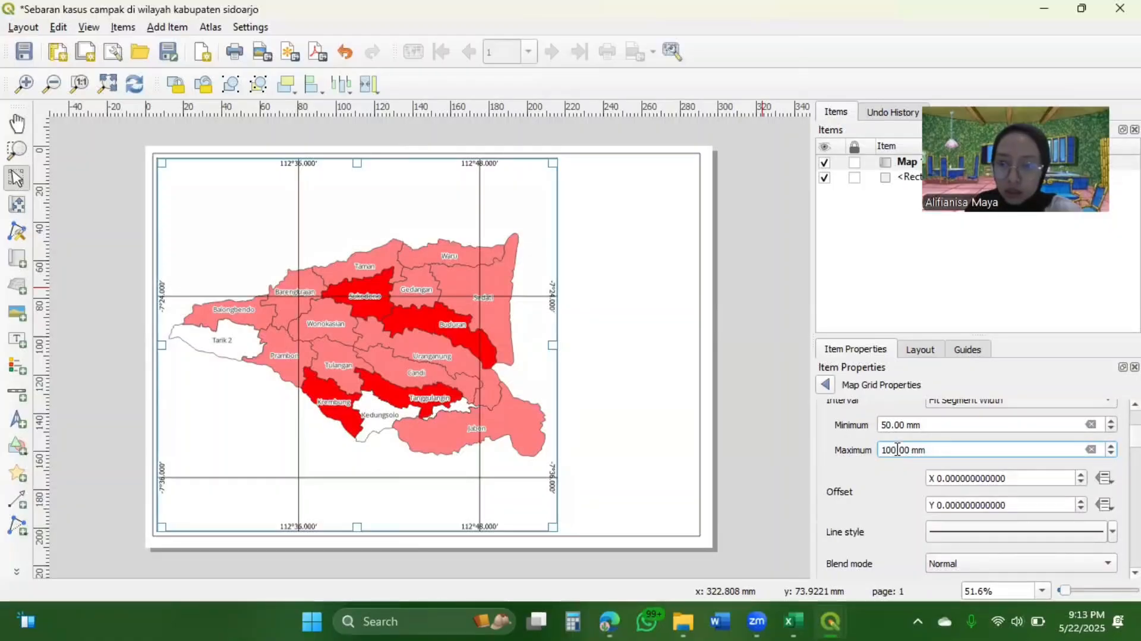
pyautogui.scroll(2, 895, 498)
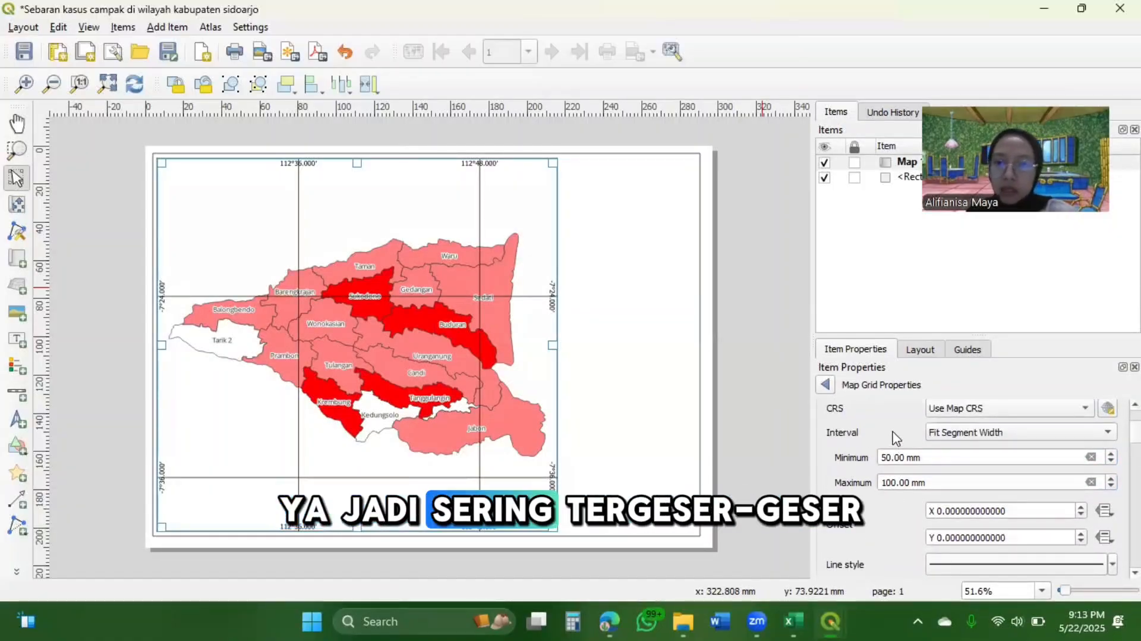
# Switch the grid's interval type to Map Units, set the grid type to Frame and annotations only, and return to the map's properties
pyautogui.scroll(1, 895, 437)
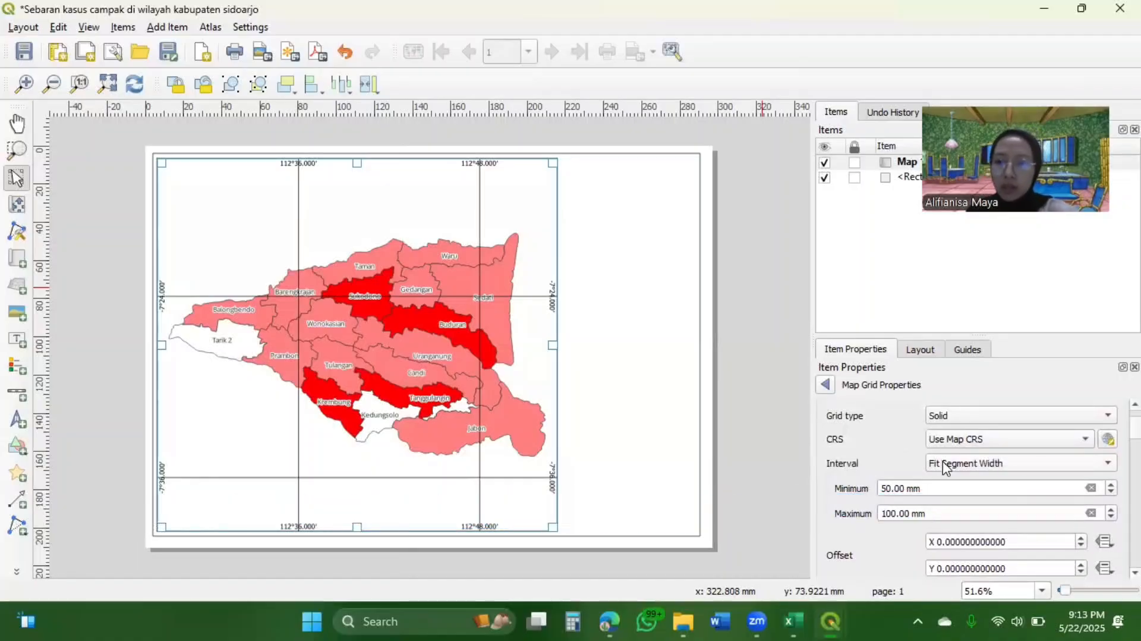
pyautogui.scroll(1, 945, 467)
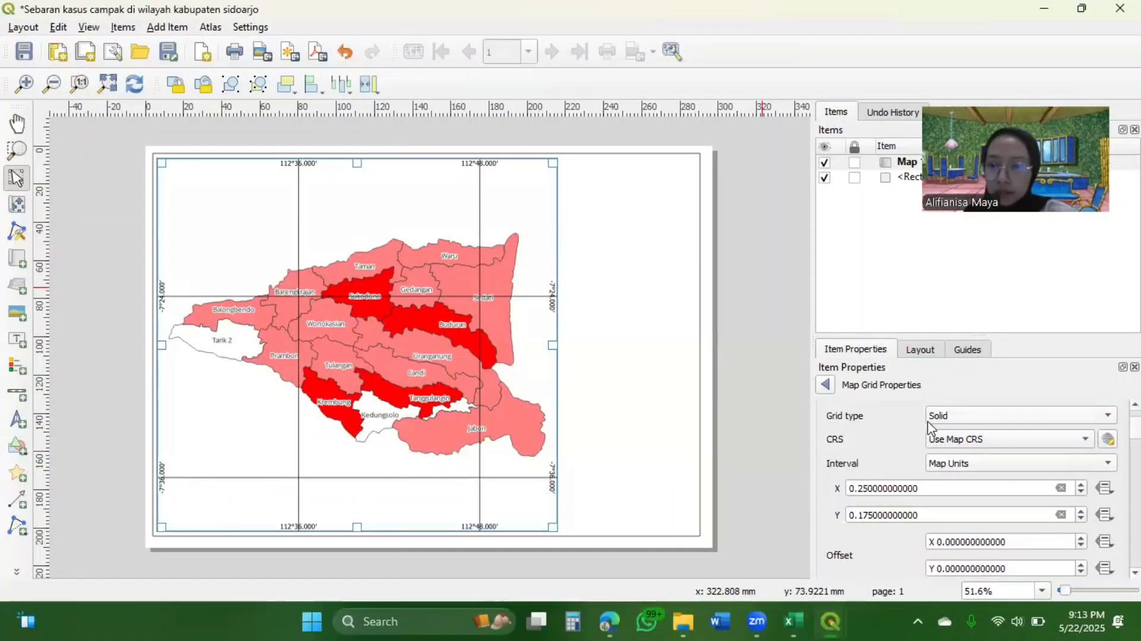
pyautogui.scroll(2, 892, 433)
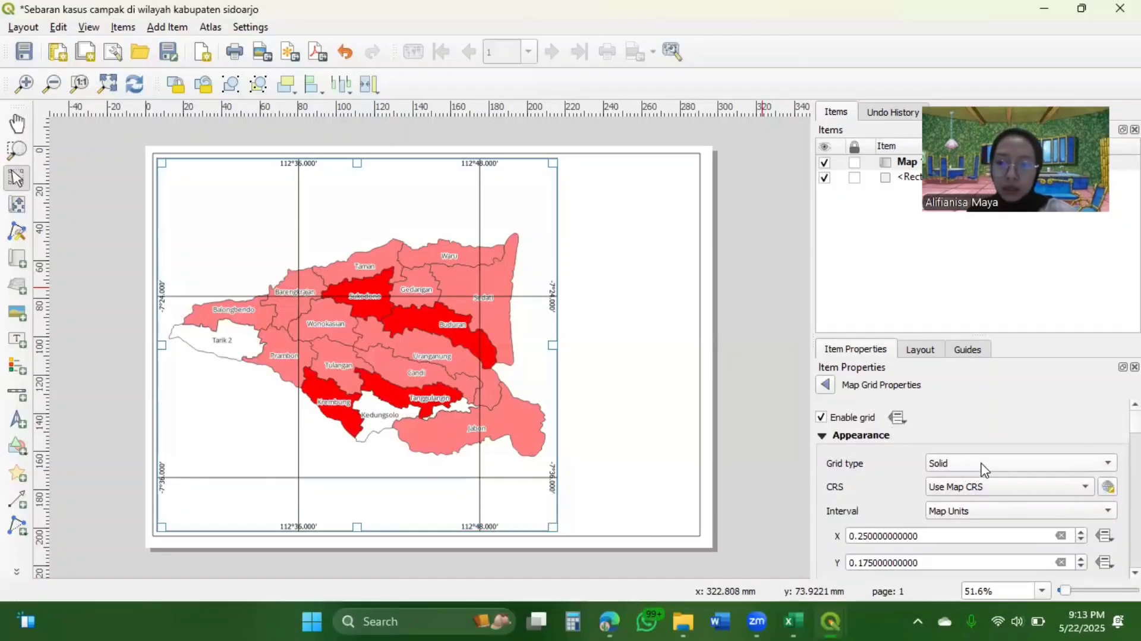
pyautogui.click(1041, 469)
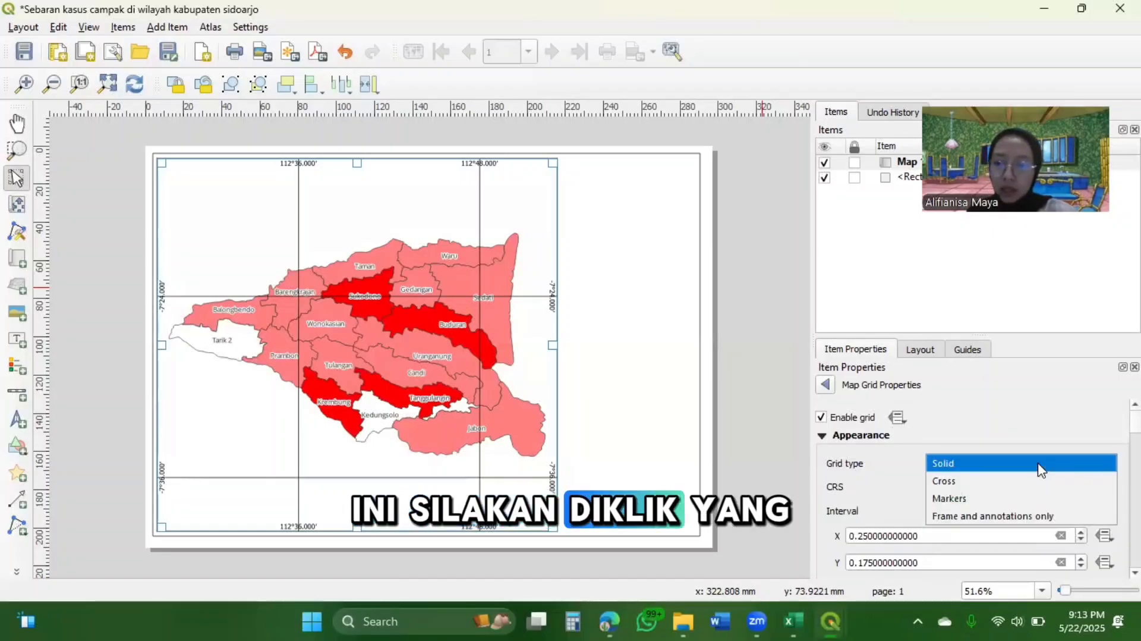
pyautogui.click(1023, 516)
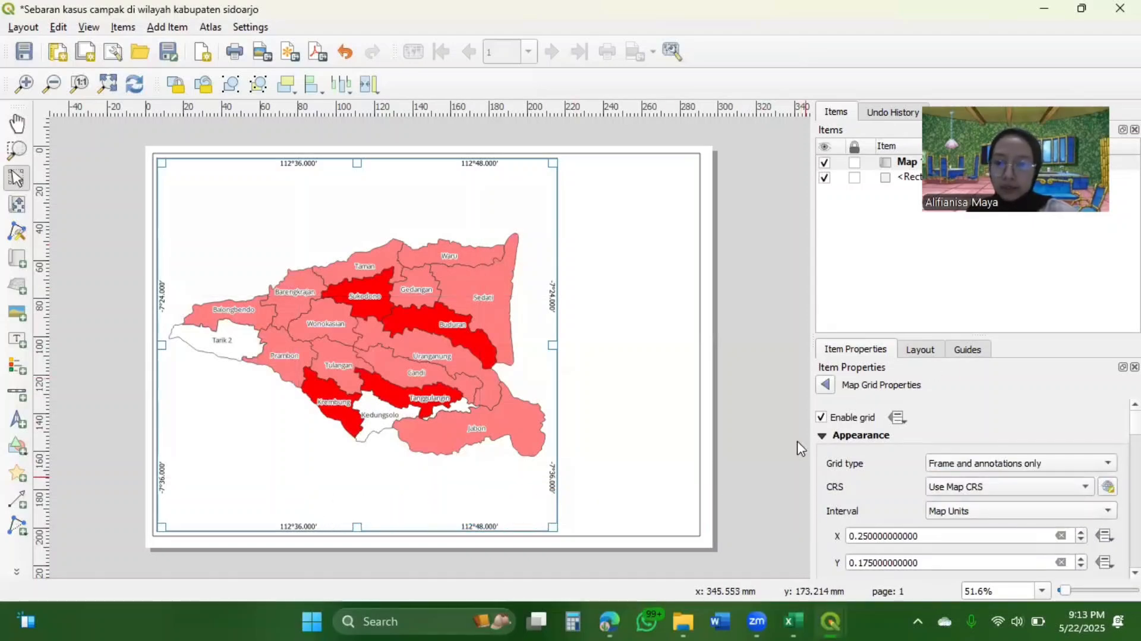
pyautogui.click(826, 385)
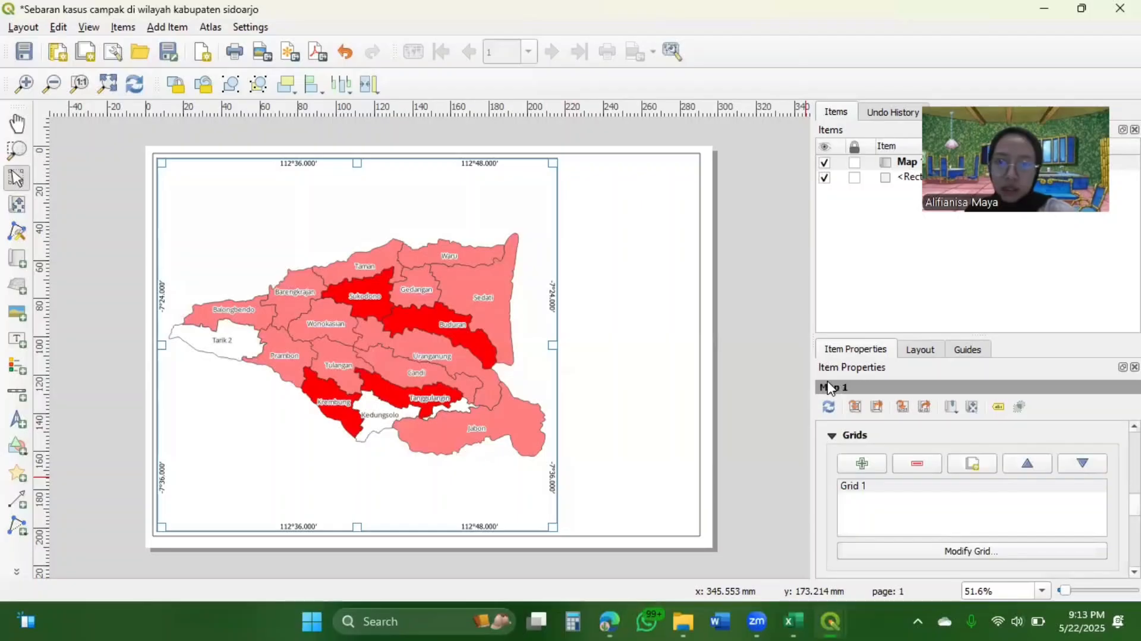
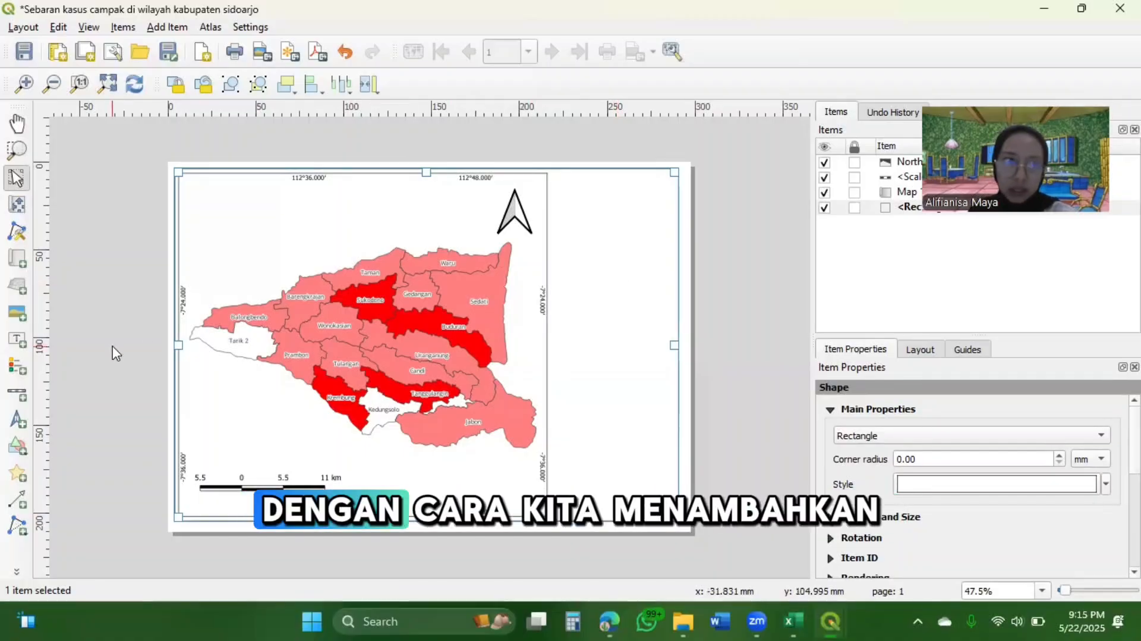
# Add a rectangle about 69 mm wide and 191 mm high beside the map inside the page frame, and raise its upper edge slightly
pyautogui.click(17, 452)
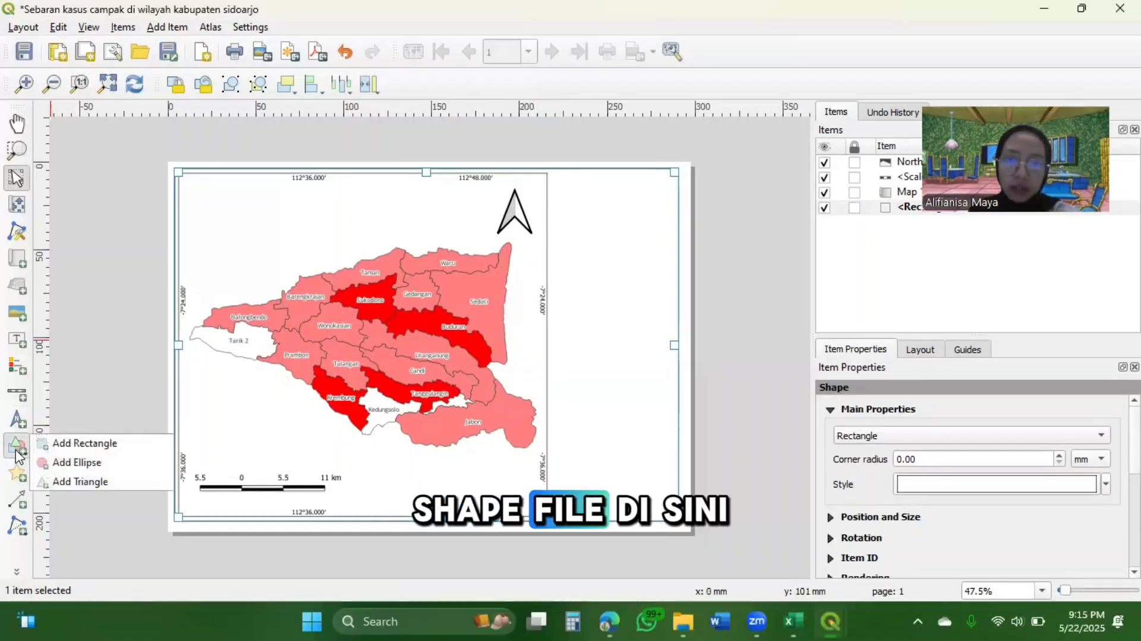
pyautogui.click(80, 444)
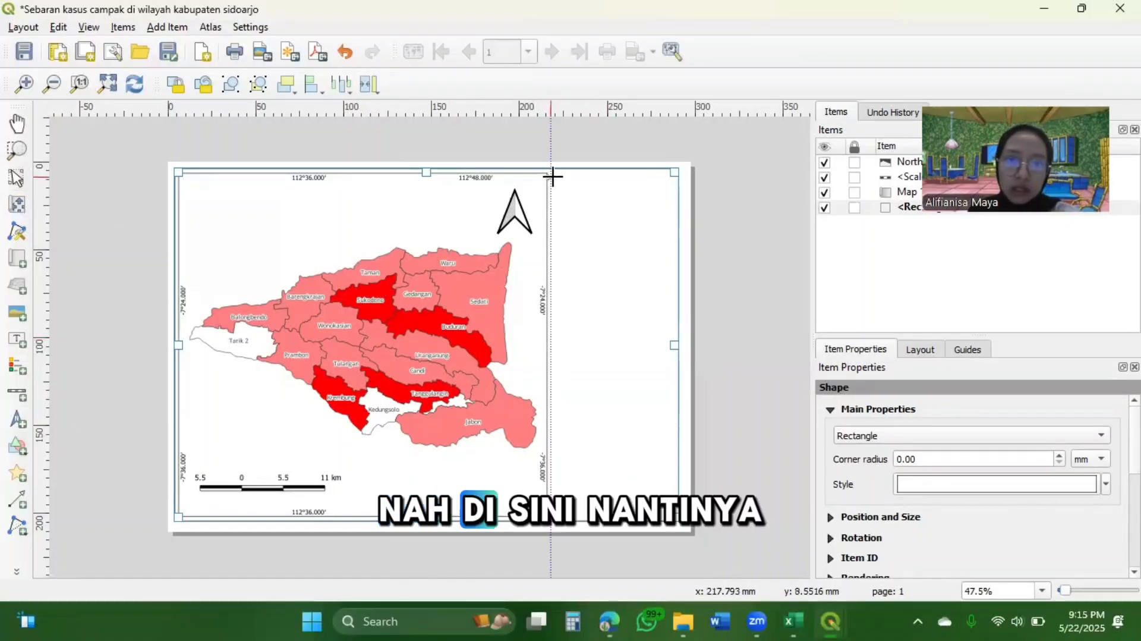
pyautogui.moveTo(551, 177); pyautogui.dragTo(652, 459)
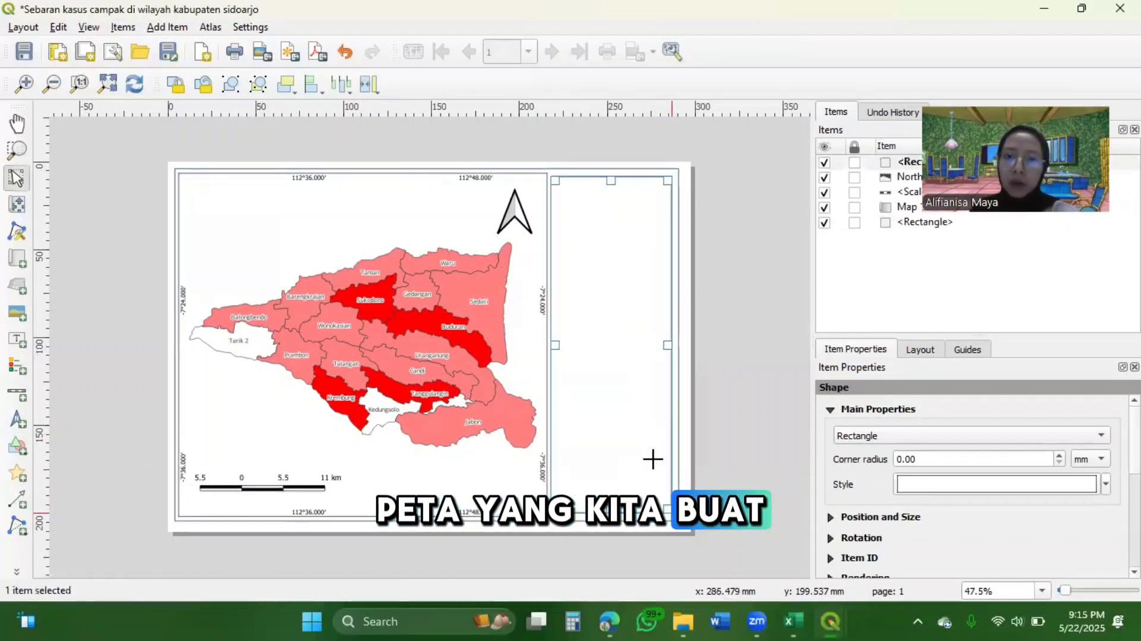
pyautogui.moveTo(610, 184); pyautogui.dragTo(610, 182)
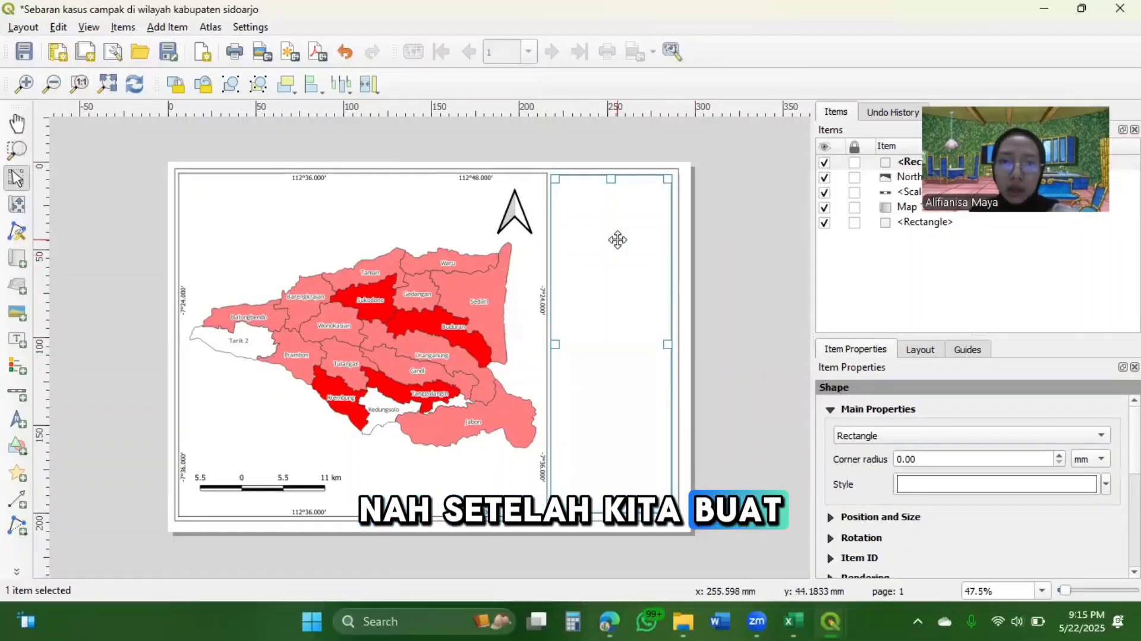
# Add a label in the upper part of the new rectangle reading "Sebaran Angka Kasus Campak di Kabupaten Sidoarjo berdasarkan Puskesmas"
pyautogui.click(14, 341)
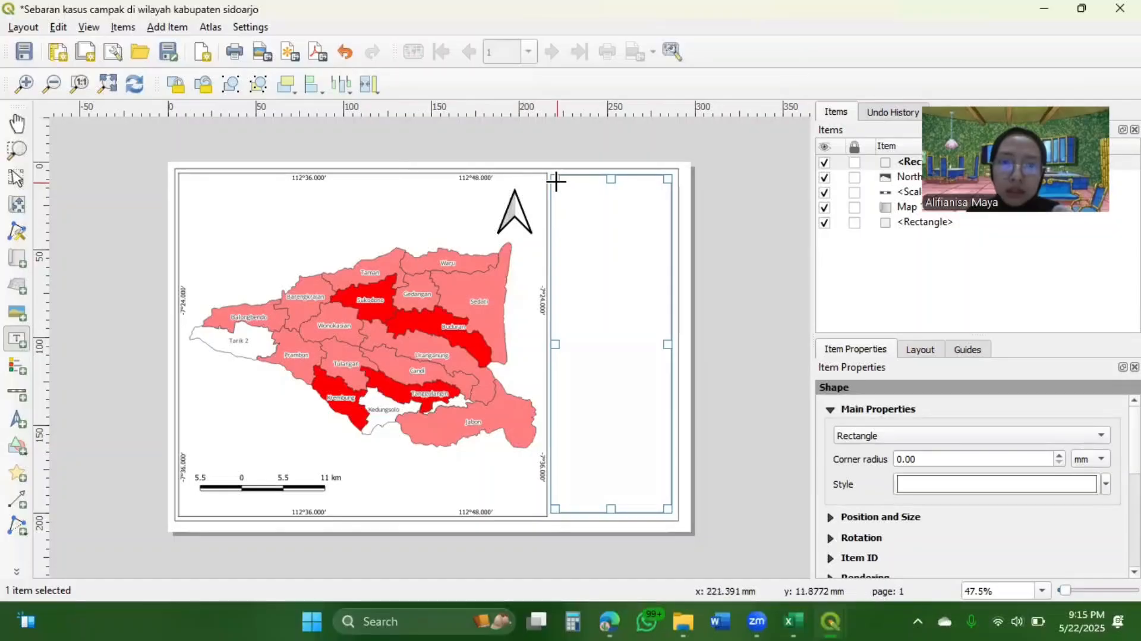
pyautogui.moveTo(556, 181); pyautogui.dragTo(660, 265)
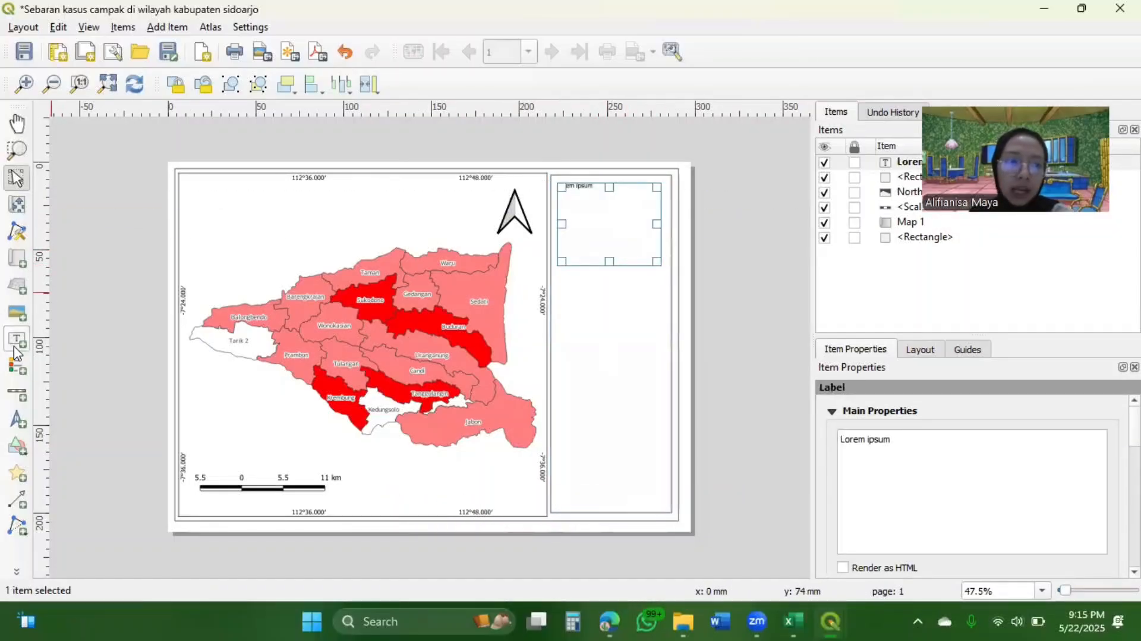
pyautogui.tripleClick(912, 435)
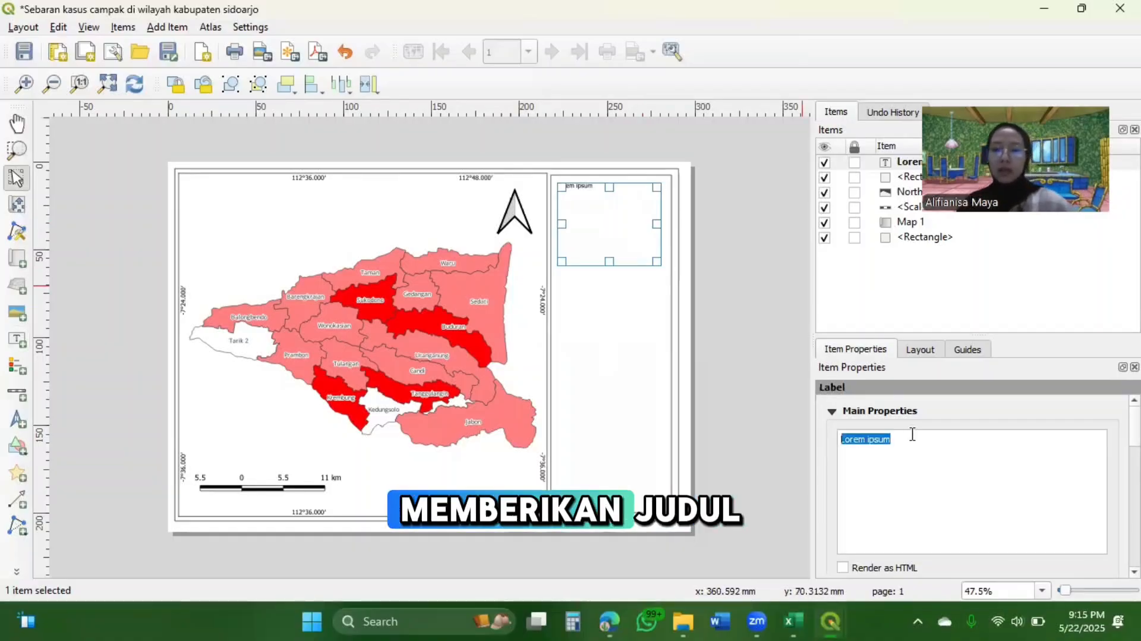
pyautogui.press('capslock')
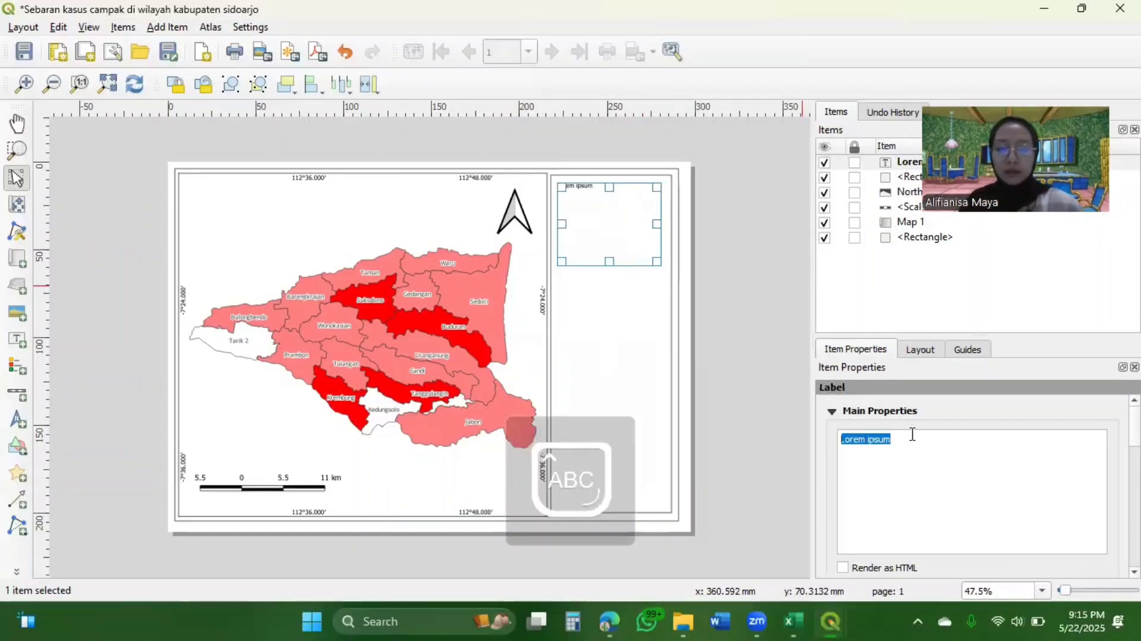
pyautogui.write('Sebaran')
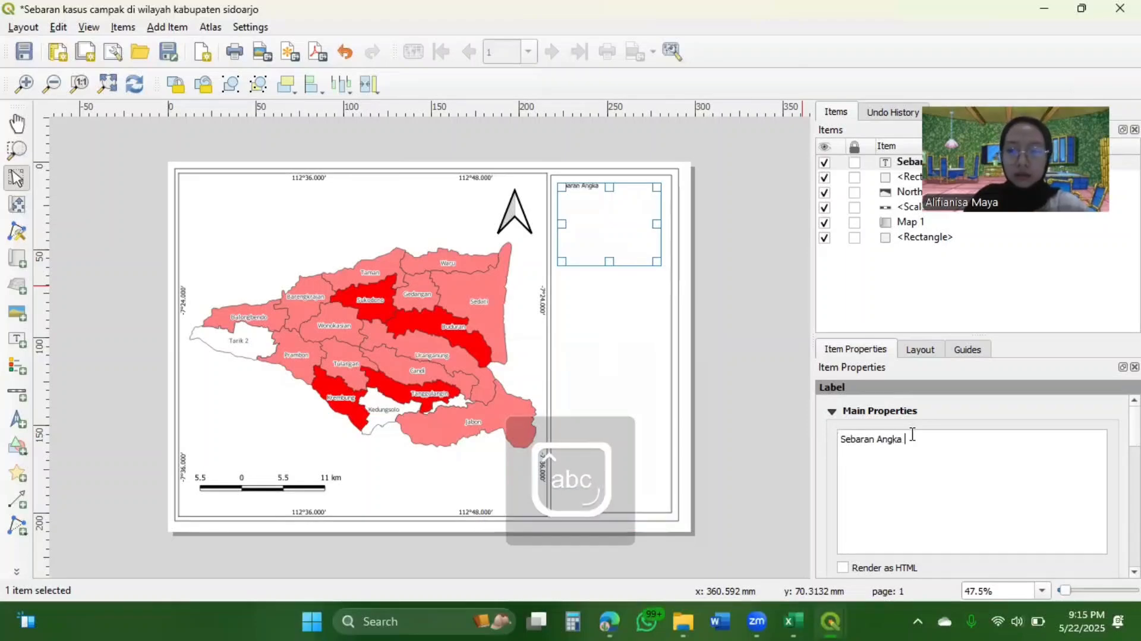
pyautogui.press('capslock')
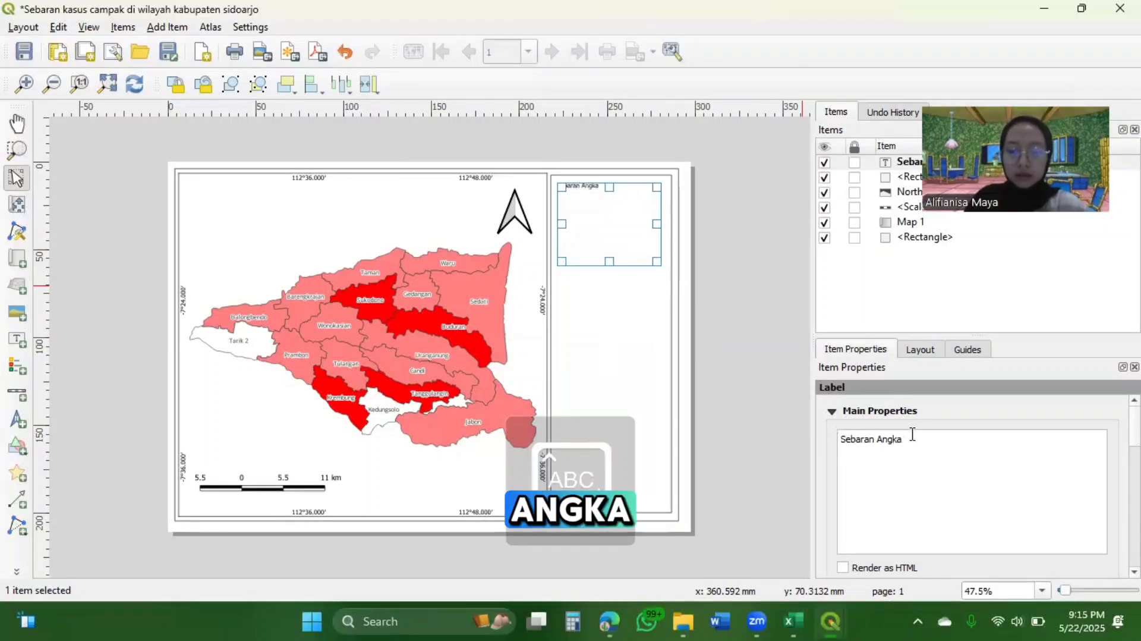
pyautogui.write('Angka C')
pyautogui.press('capslock')
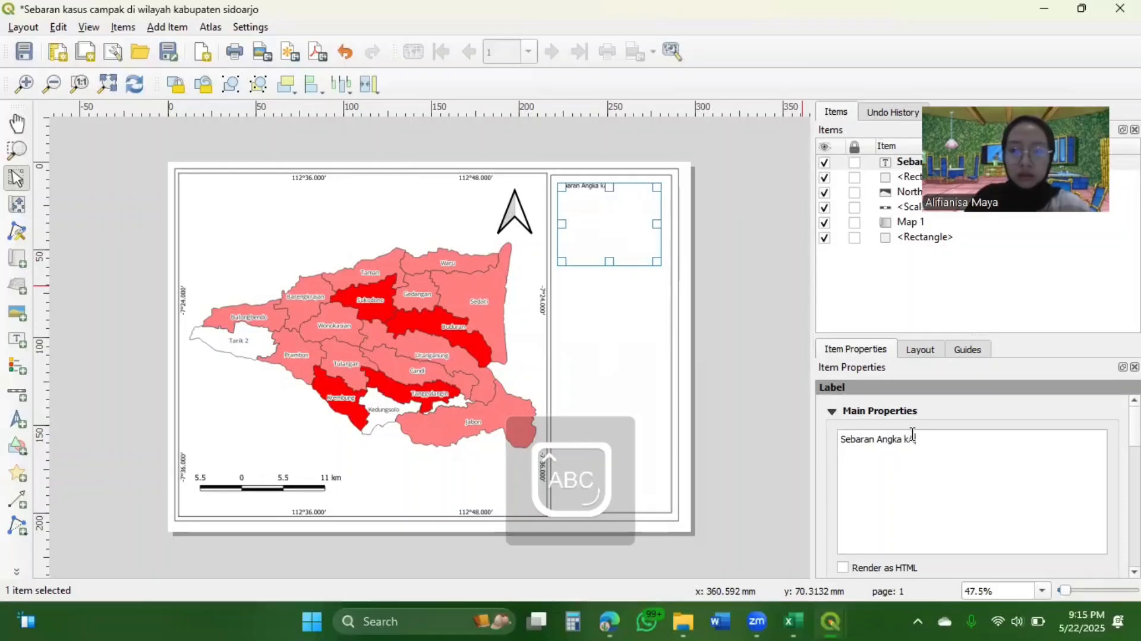
pyautogui.write('asus C')
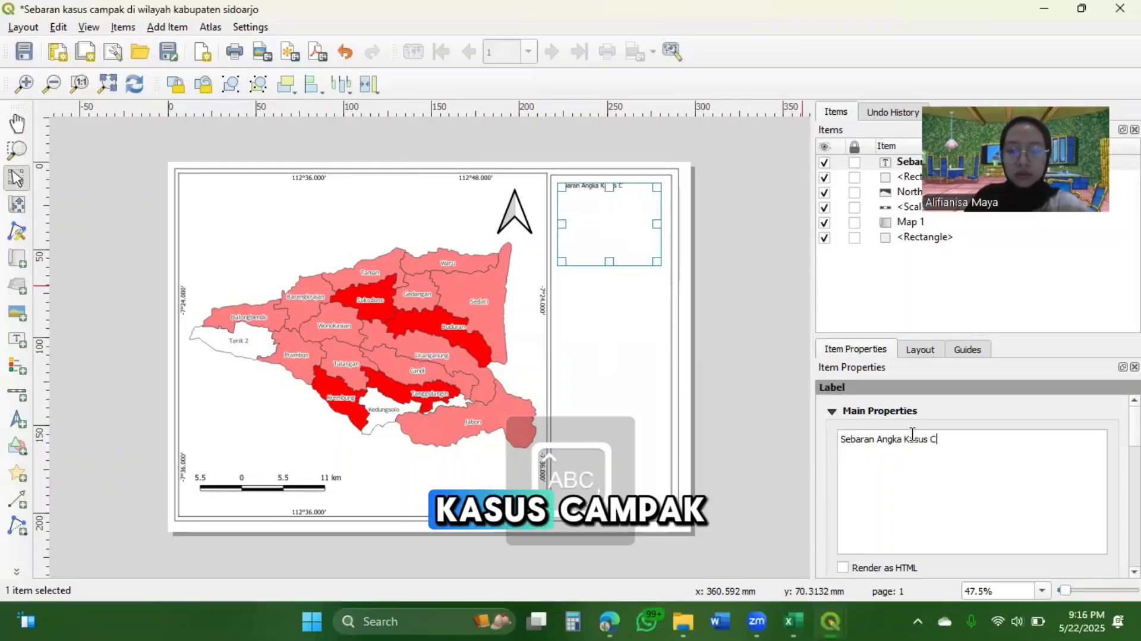
pyautogui.press('capslock')
pyautogui.write('ampak')
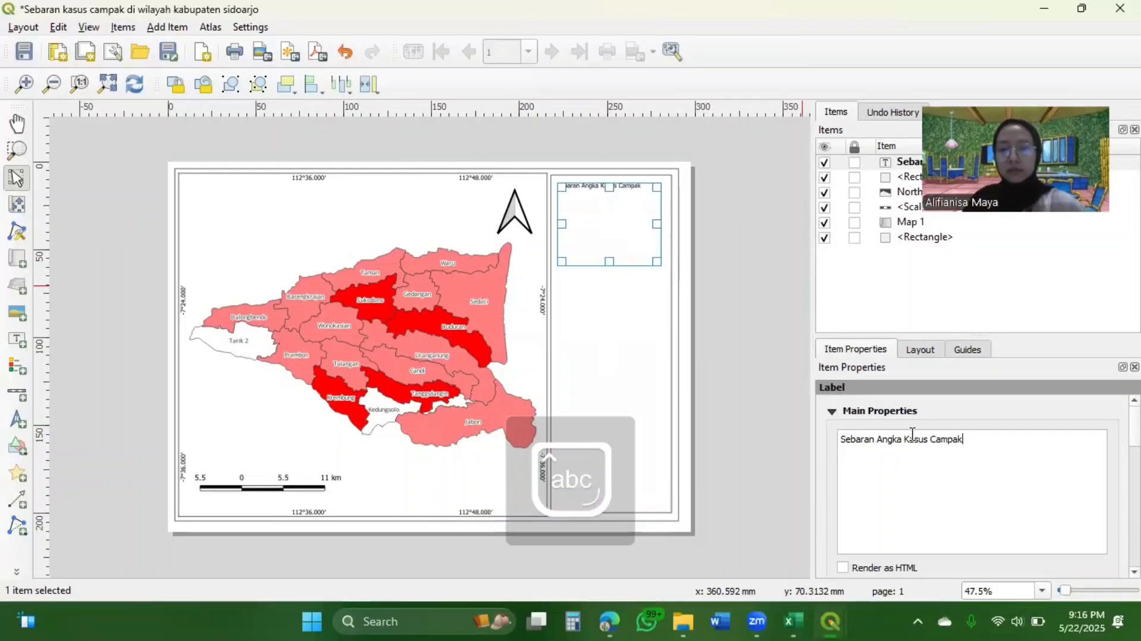
pyautogui.write(' di WIla')
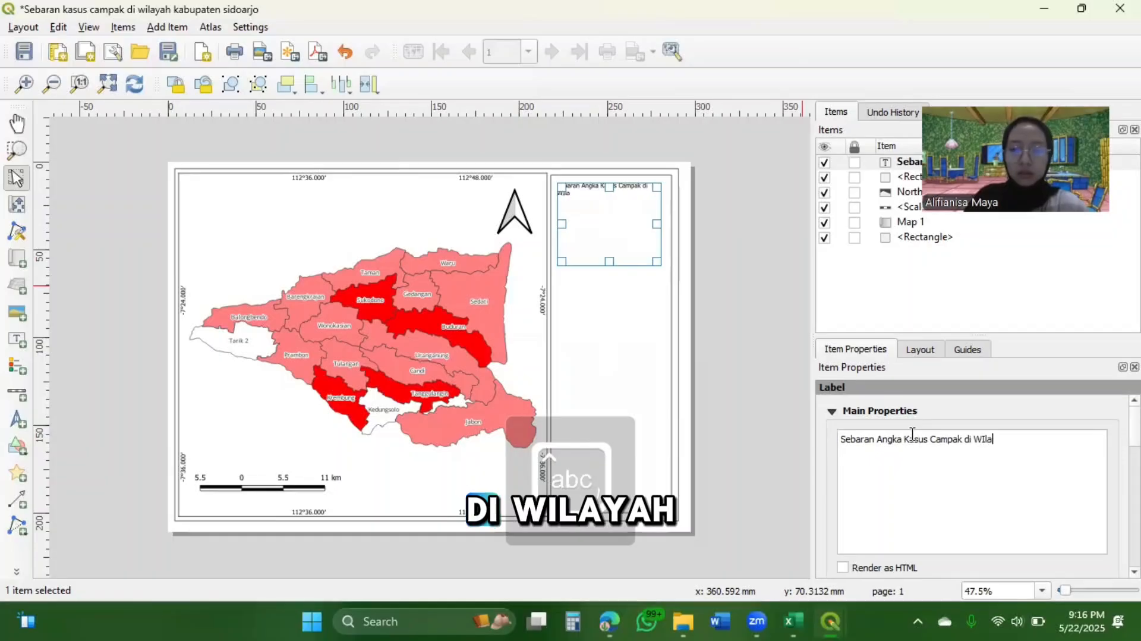
pyautogui.write('y')
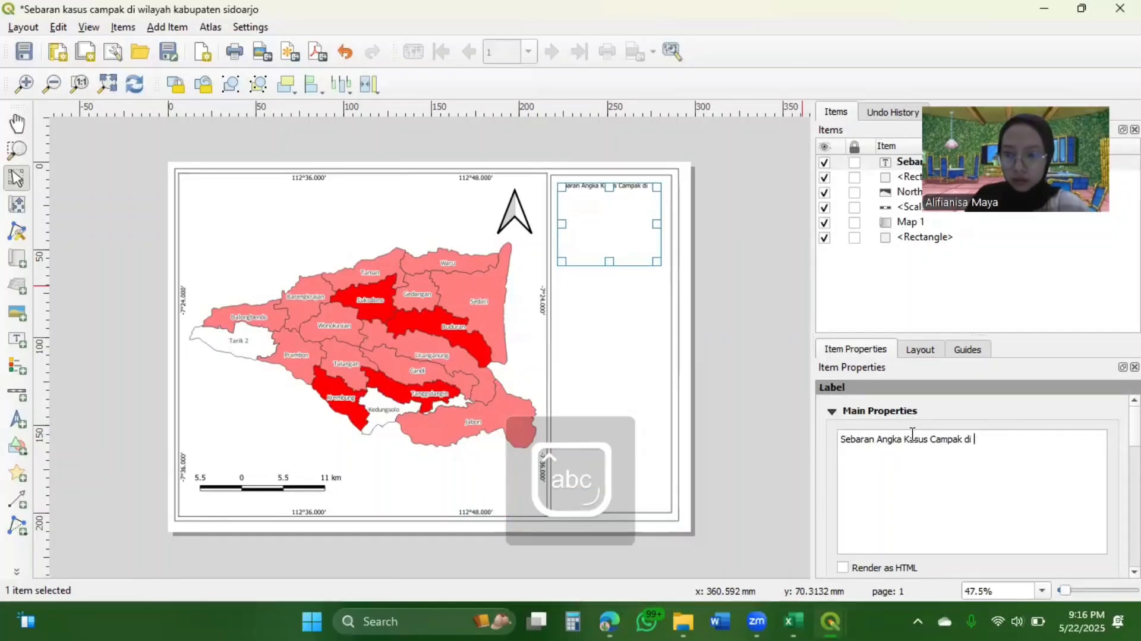
pyautogui.write('Kabupaten ')
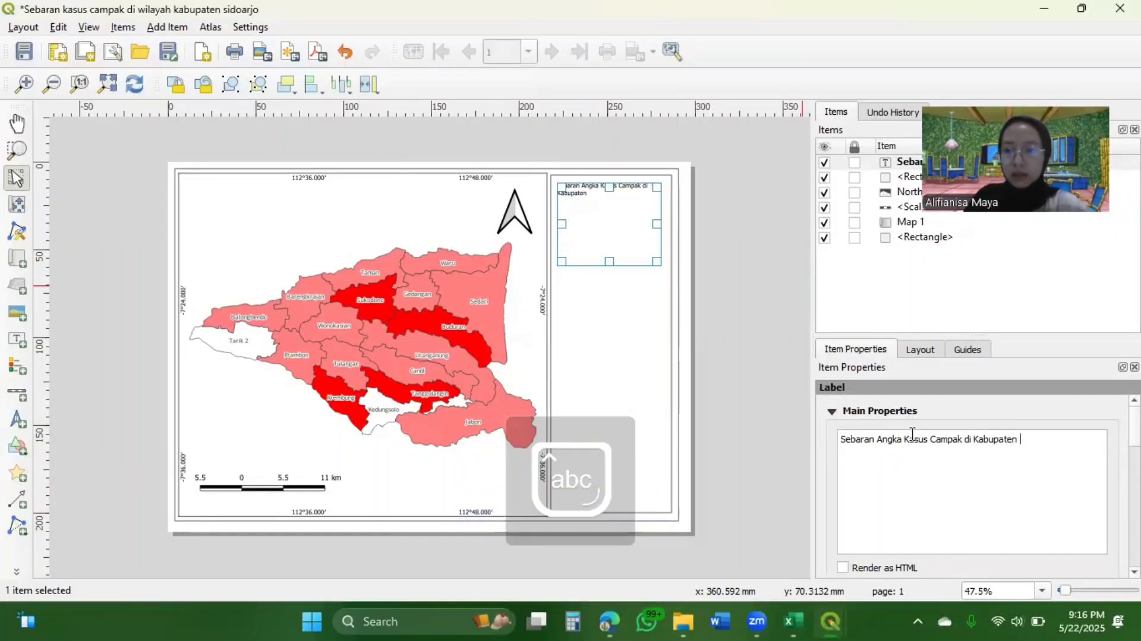
pyautogui.write('Sid')
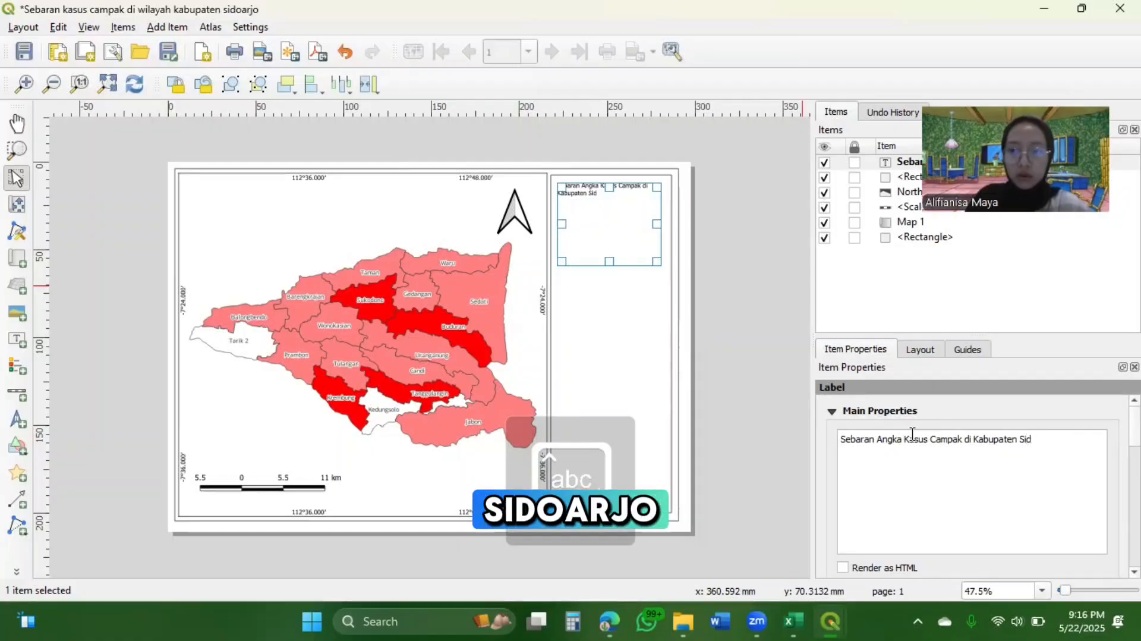
pyautogui.write('oarjo b')
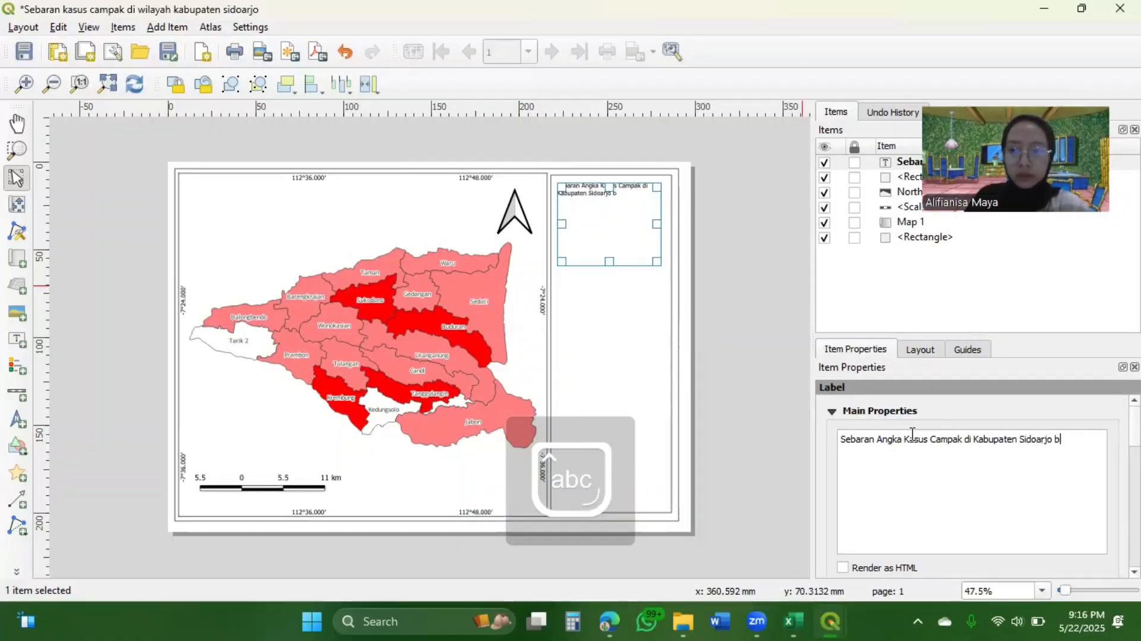
pyautogui.write('erdasar')
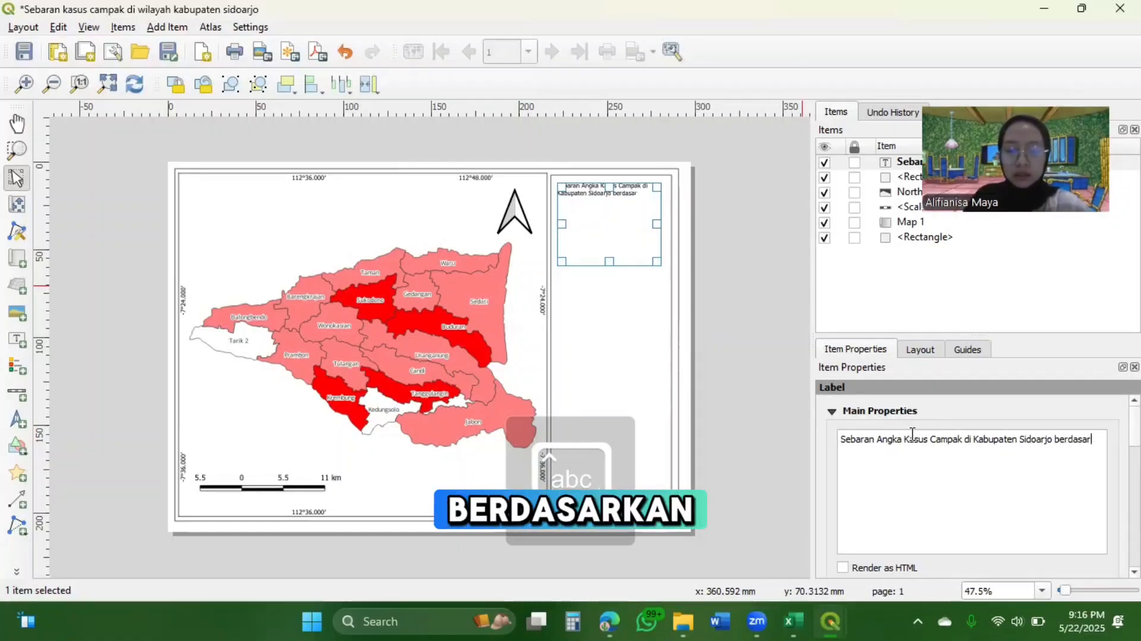
pyautogui.write('kan Puskesmas')
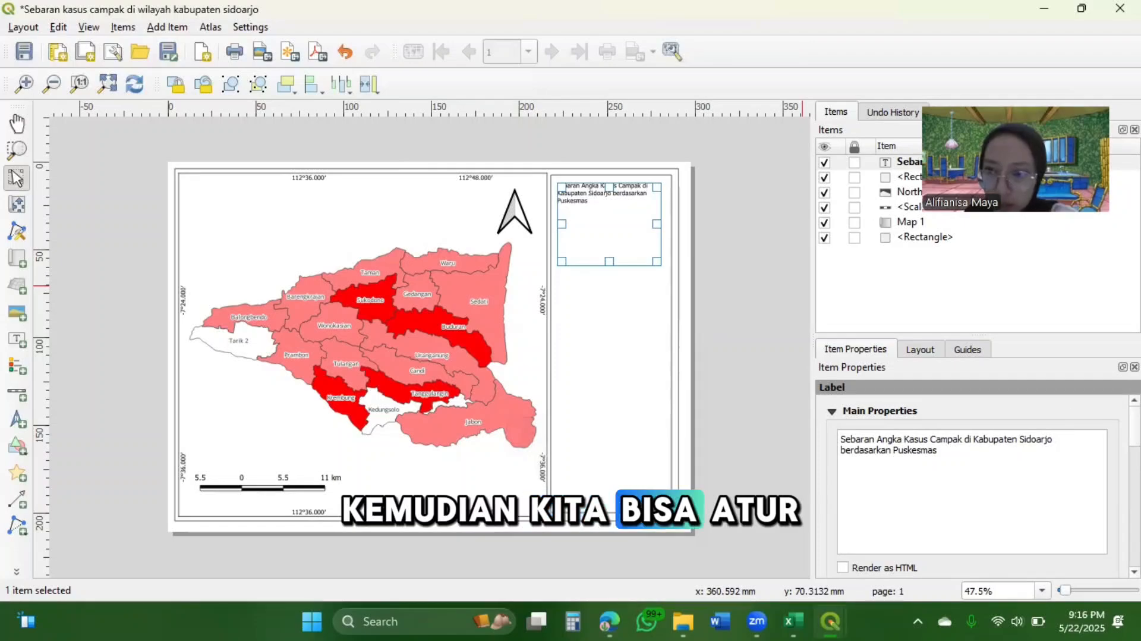
# Set the title label's font to Times New Roman with the Bold style
pyautogui.scroll(-1, 1075, 417)
pyautogui.scroll(-5, 974, 475)
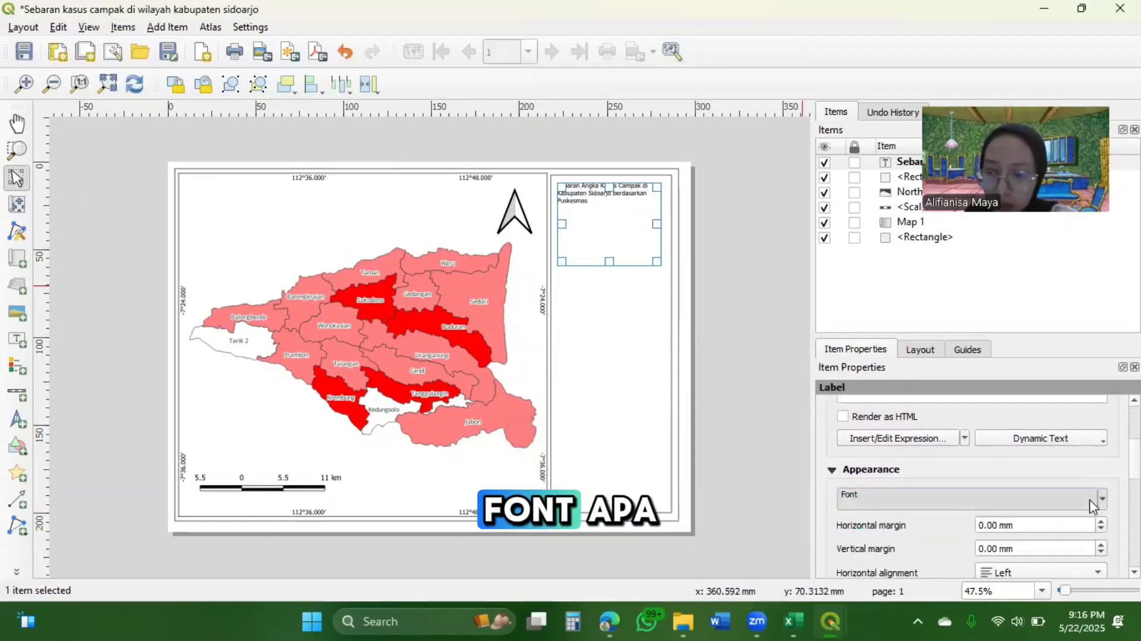
pyautogui.click(1089, 499)
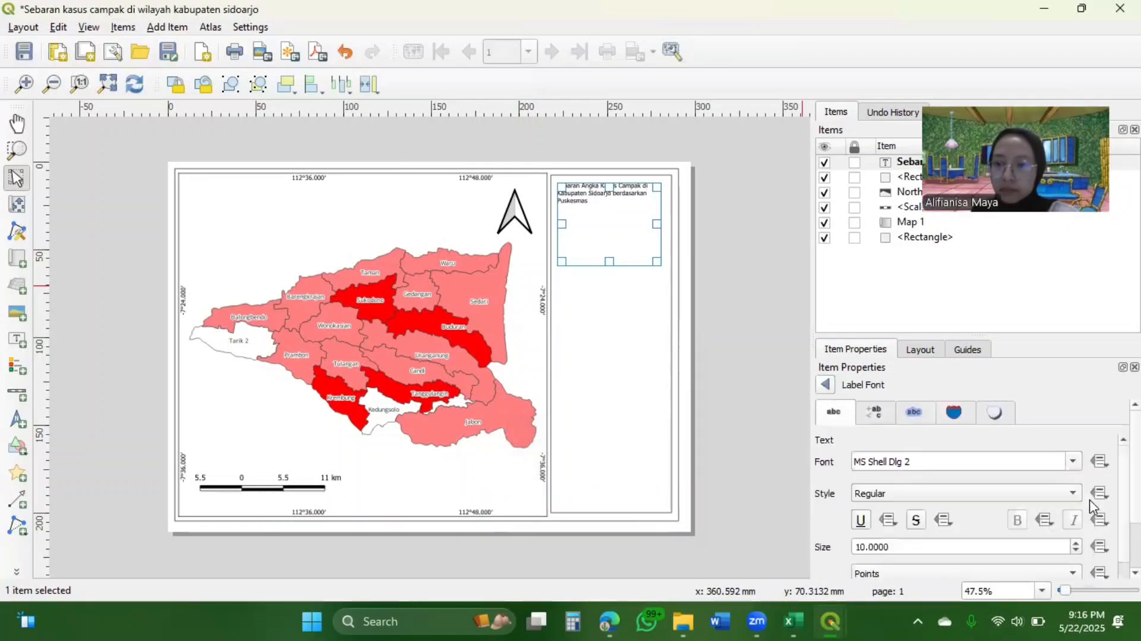
pyautogui.click(1074, 462)
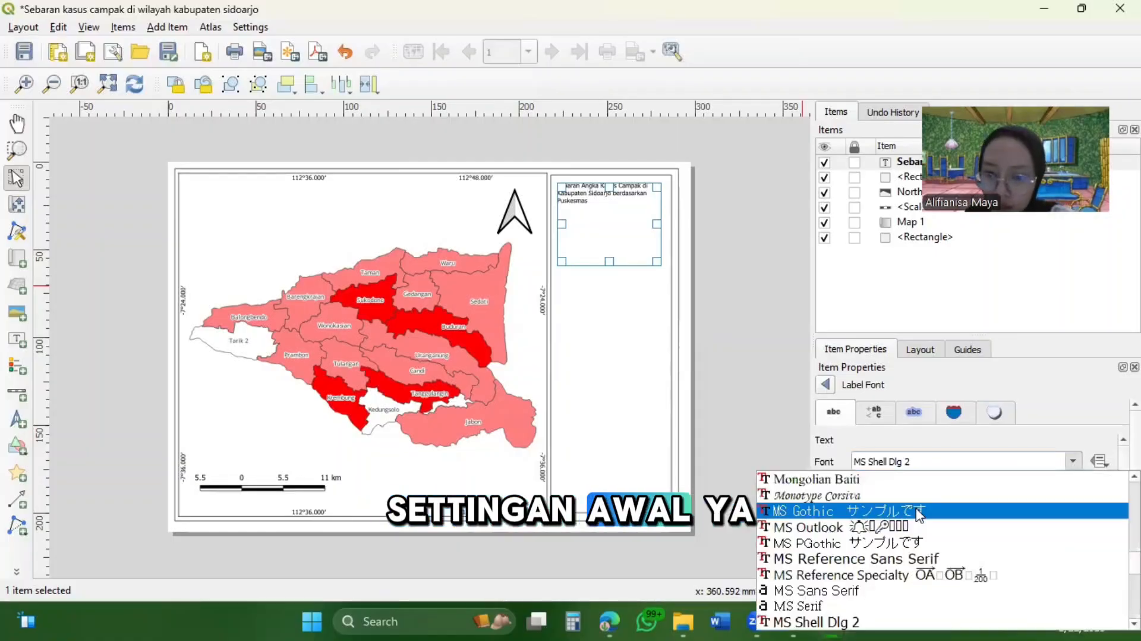
pyautogui.scroll(-12, 906, 550)
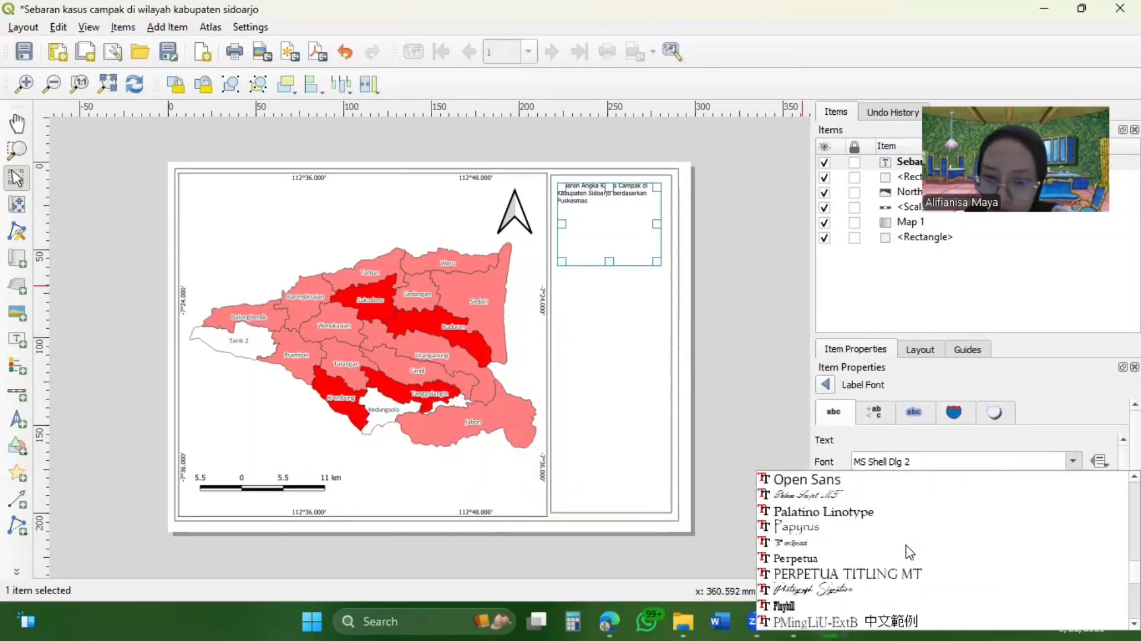
pyautogui.scroll(-18, 909, 551)
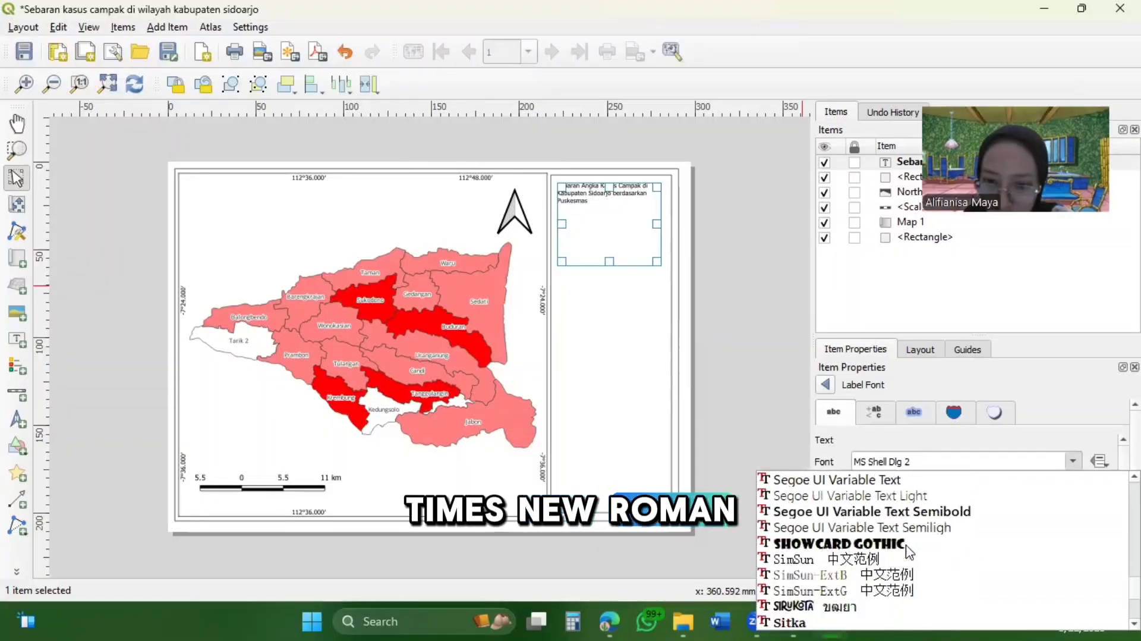
pyautogui.scroll(-10, 903, 552)
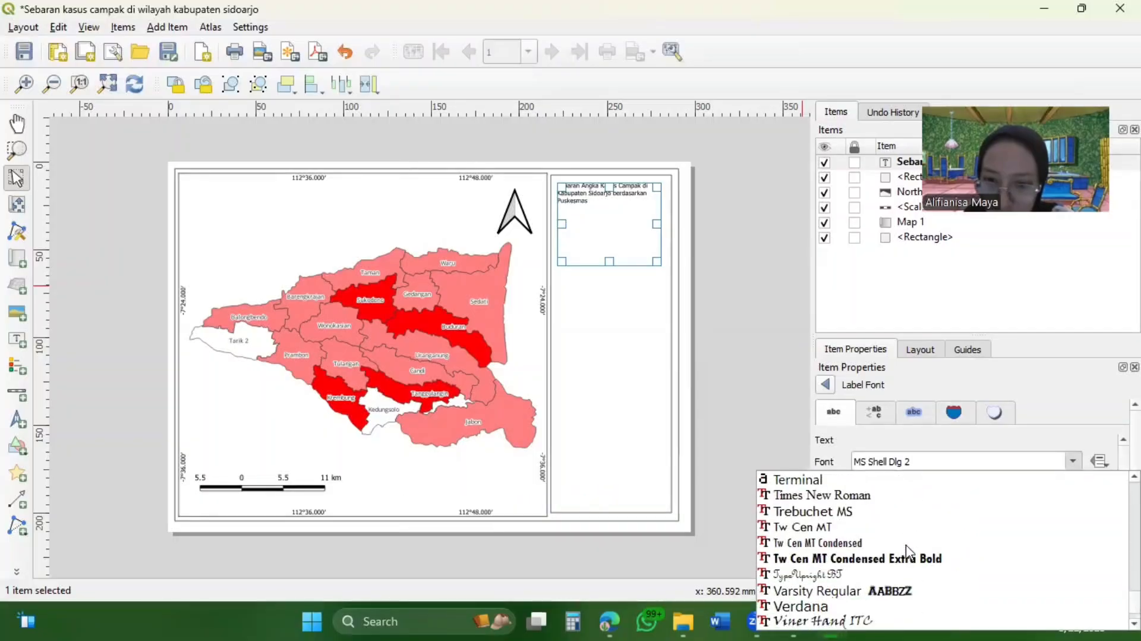
pyautogui.click(848, 498)
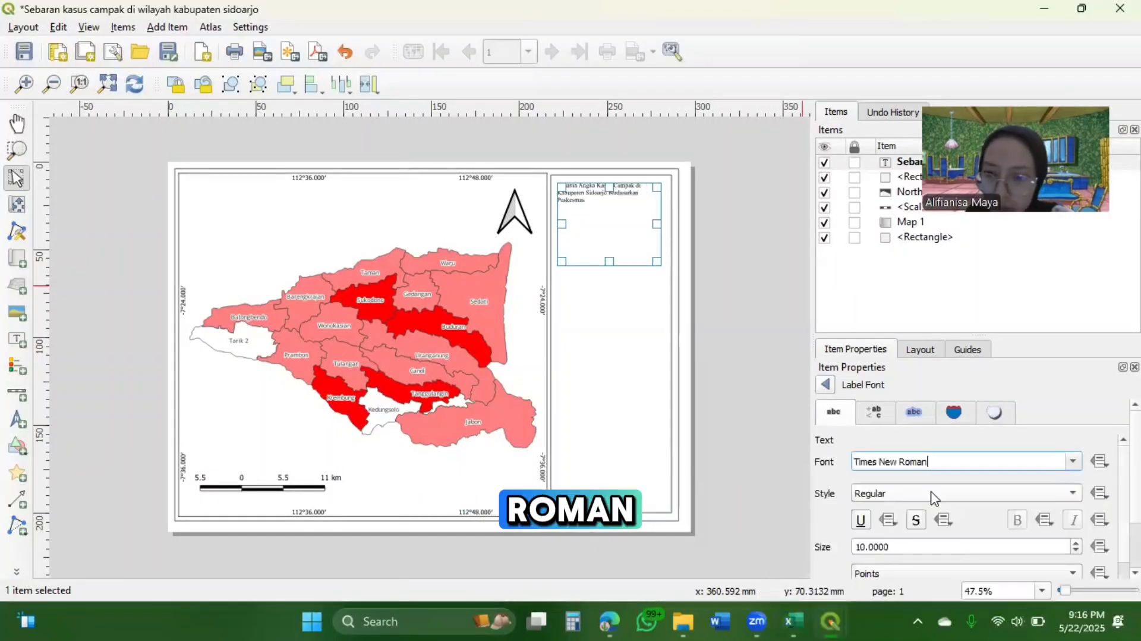
pyautogui.click(1075, 498)
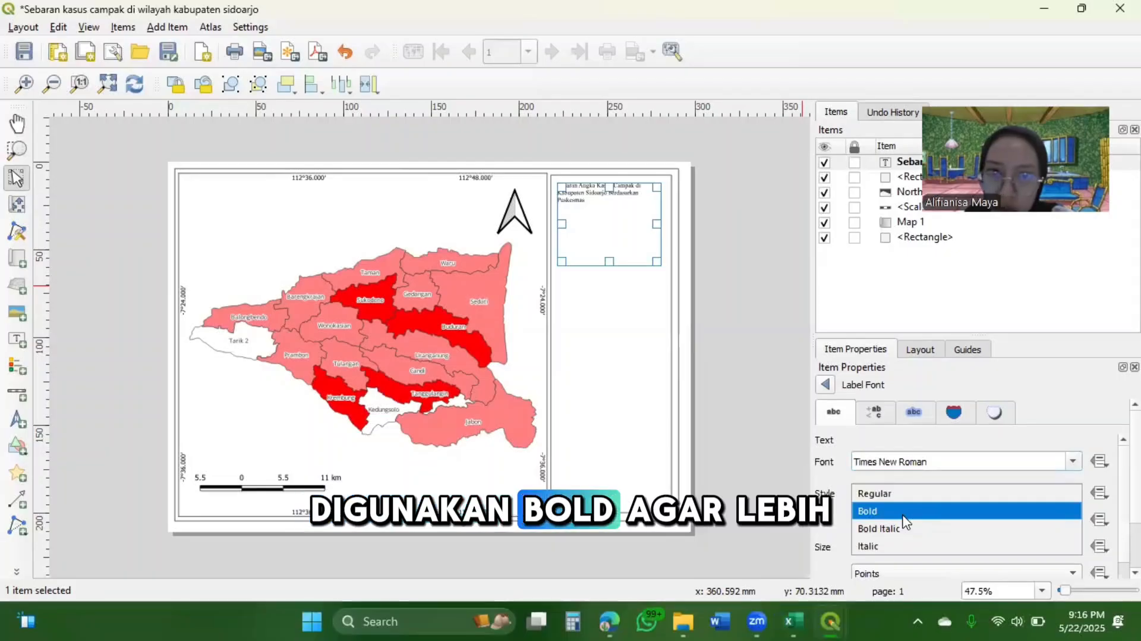
pyautogui.click(945, 512)
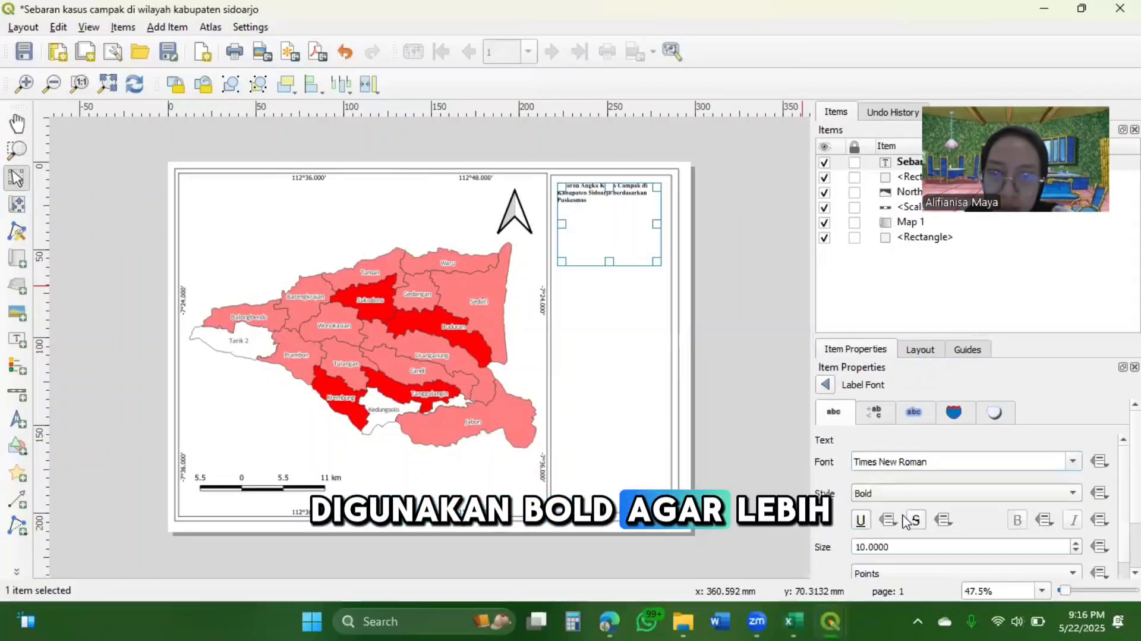
# Set the title label's font size to 16 points
pyautogui.click(1075, 542)
pyautogui.click(1074, 543)
pyautogui.click(1074, 543)
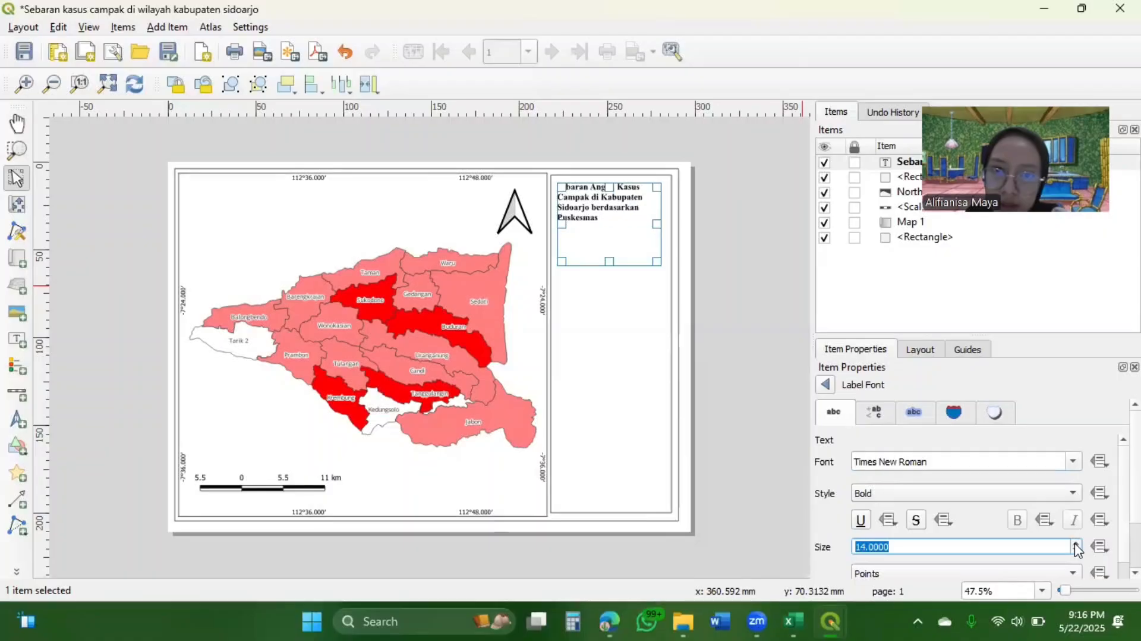
pyautogui.click(1074, 543)
pyautogui.click(1075, 543)
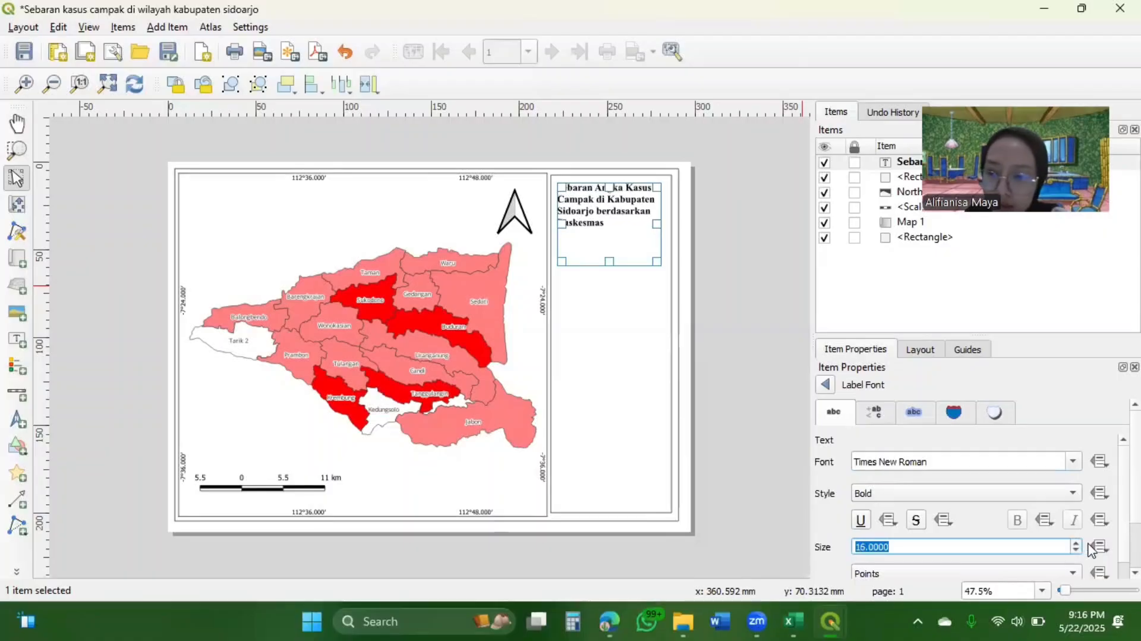
pyautogui.click(1100, 461)
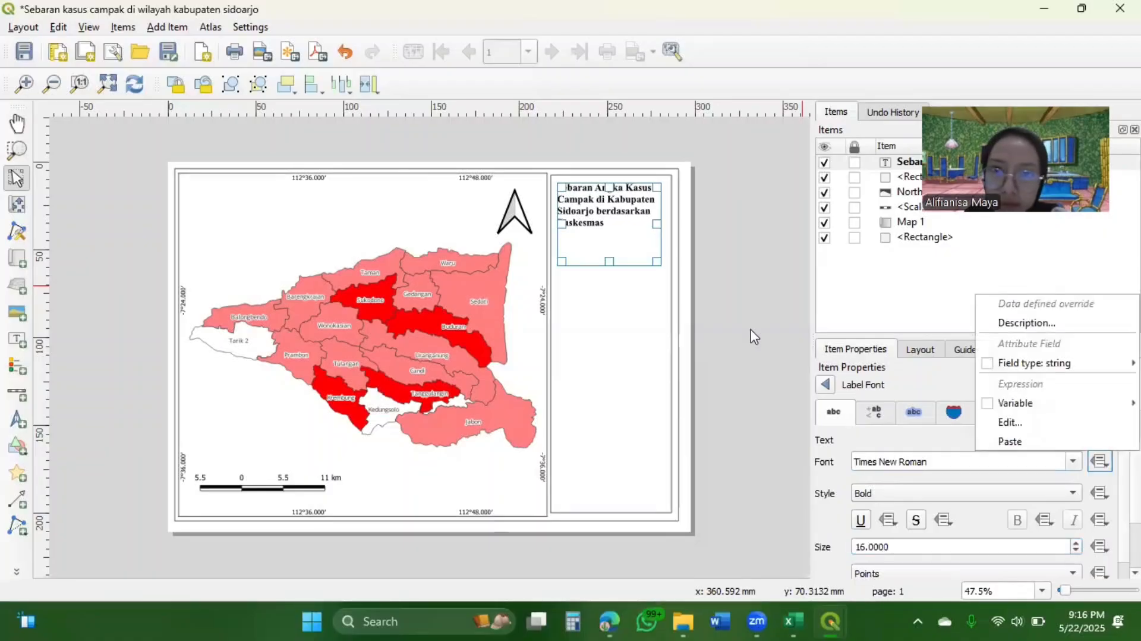
# Center the title label's text horizontally
pyautogui.click(642, 318)
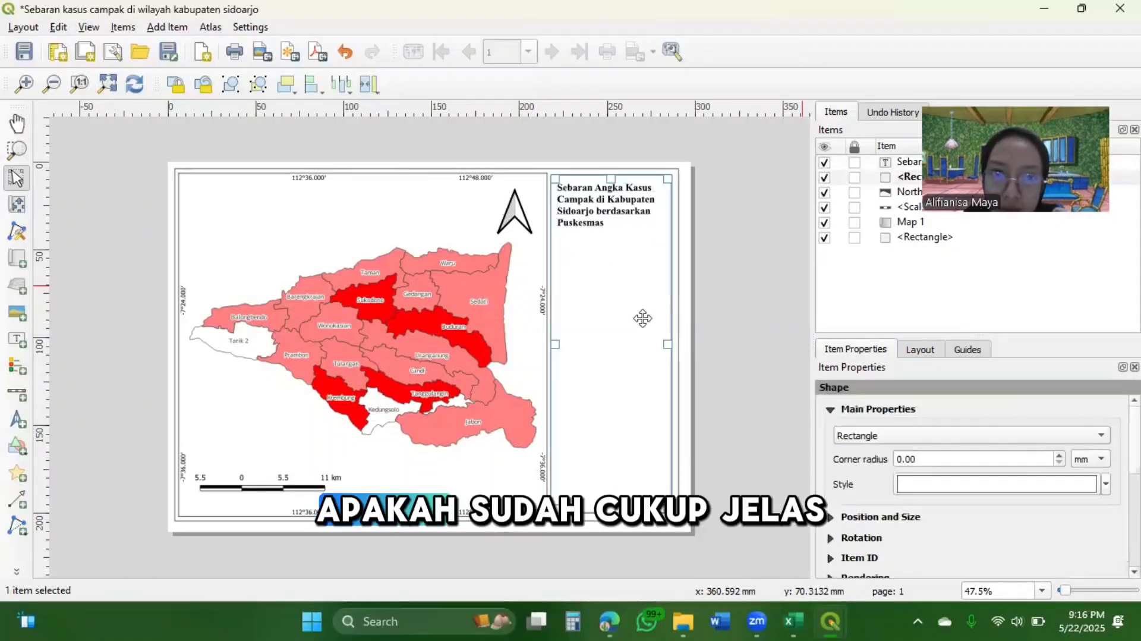
pyautogui.click(610, 198)
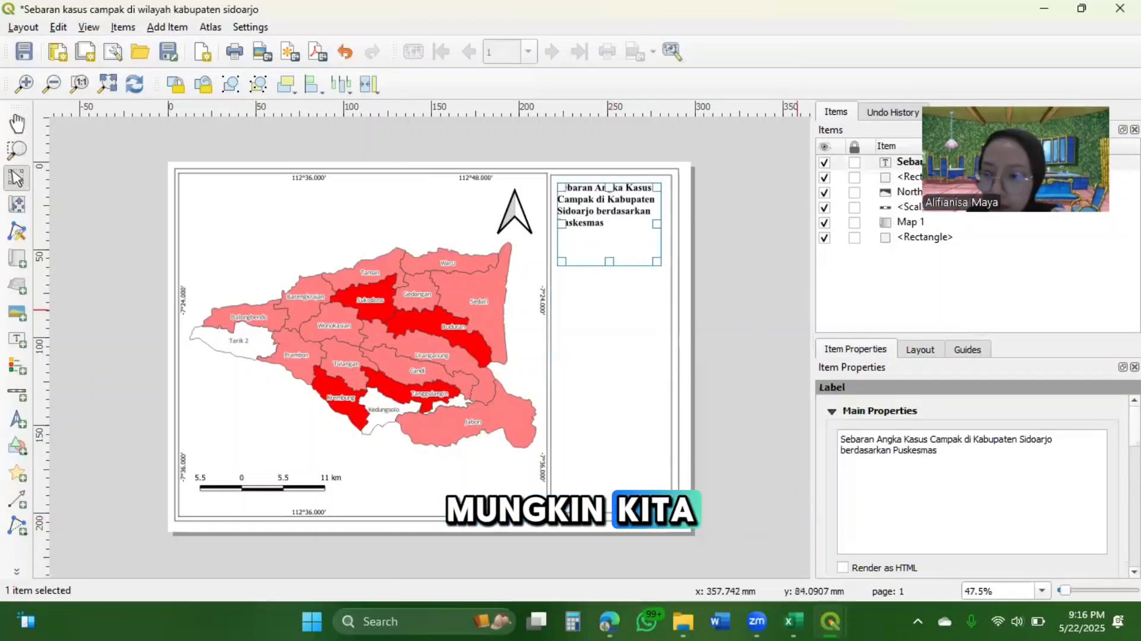
pyautogui.scroll(-5, 991, 447)
pyautogui.scroll(-2, 1046, 499)
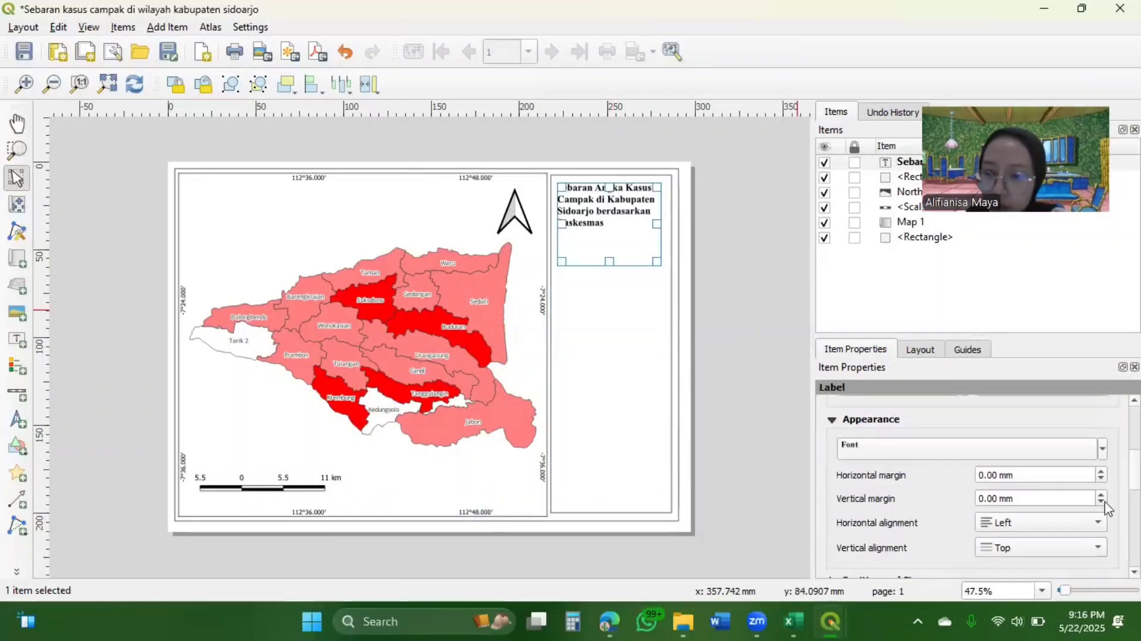
pyautogui.click(1100, 522)
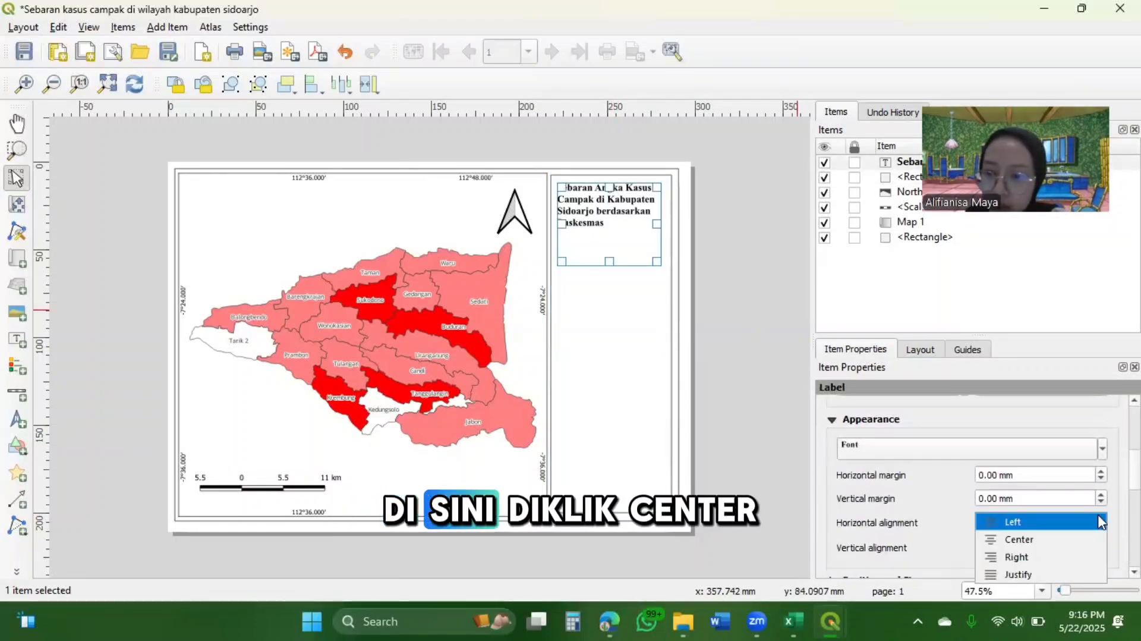
pyautogui.click(1034, 539)
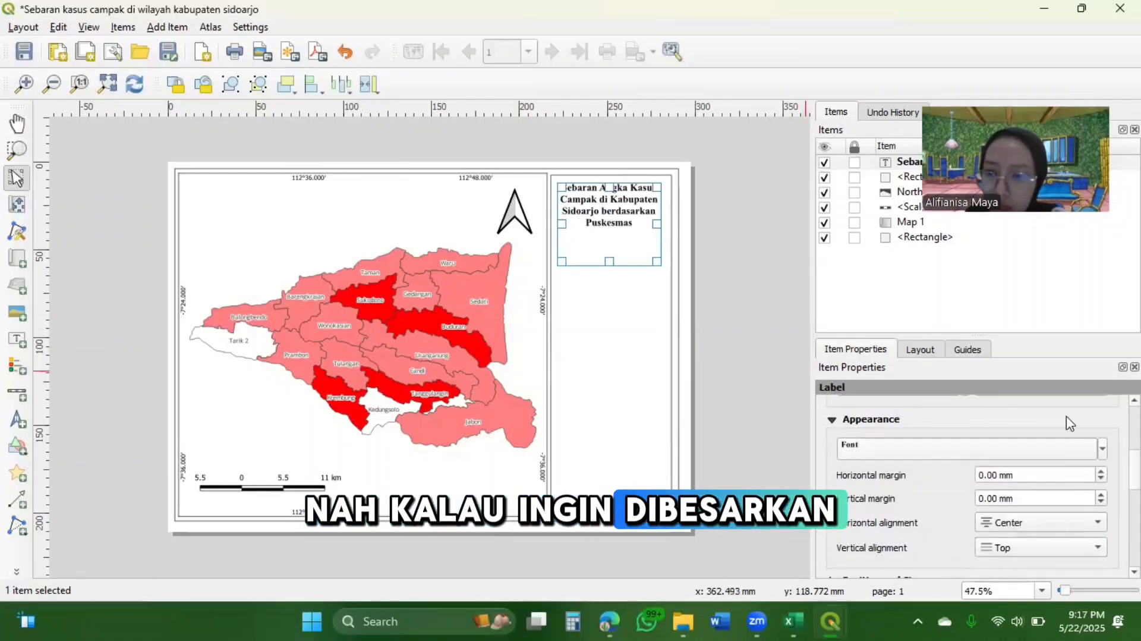
# Increase the title label's font size to 18 points
pyautogui.click(1066, 449)
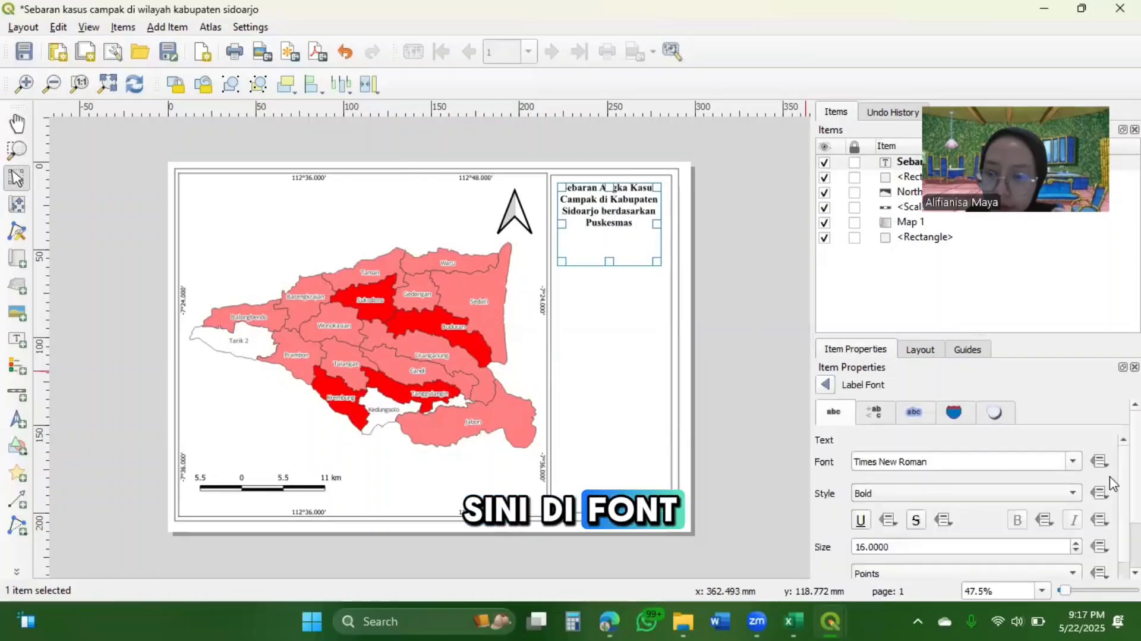
pyautogui.scroll(-2, 1078, 505)
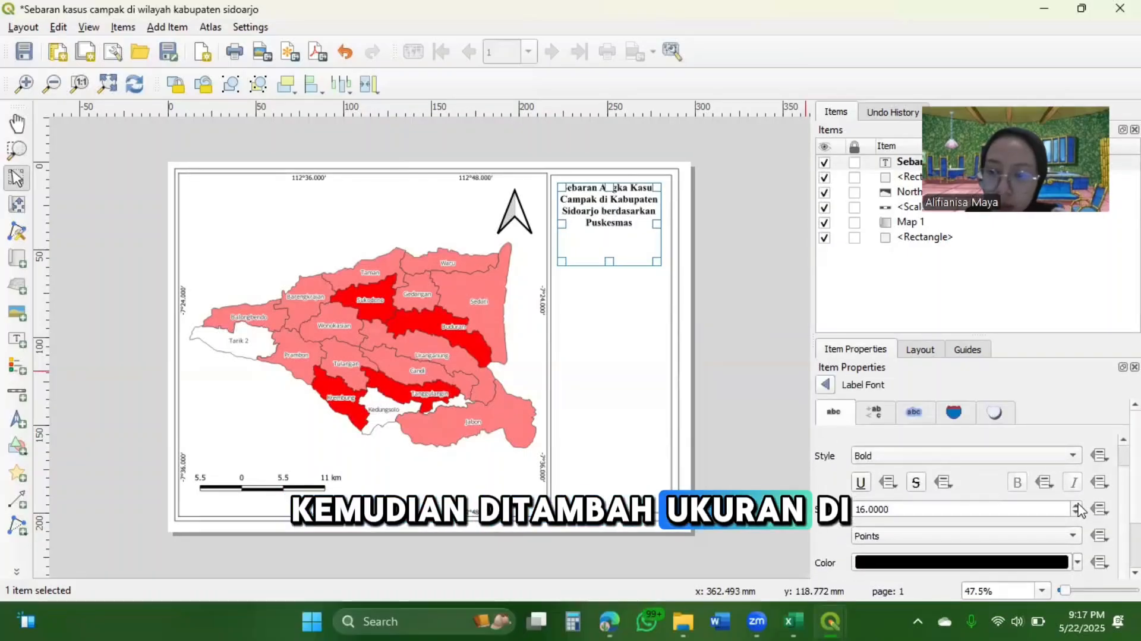
pyautogui.click(1076, 505)
pyautogui.click(1077, 505)
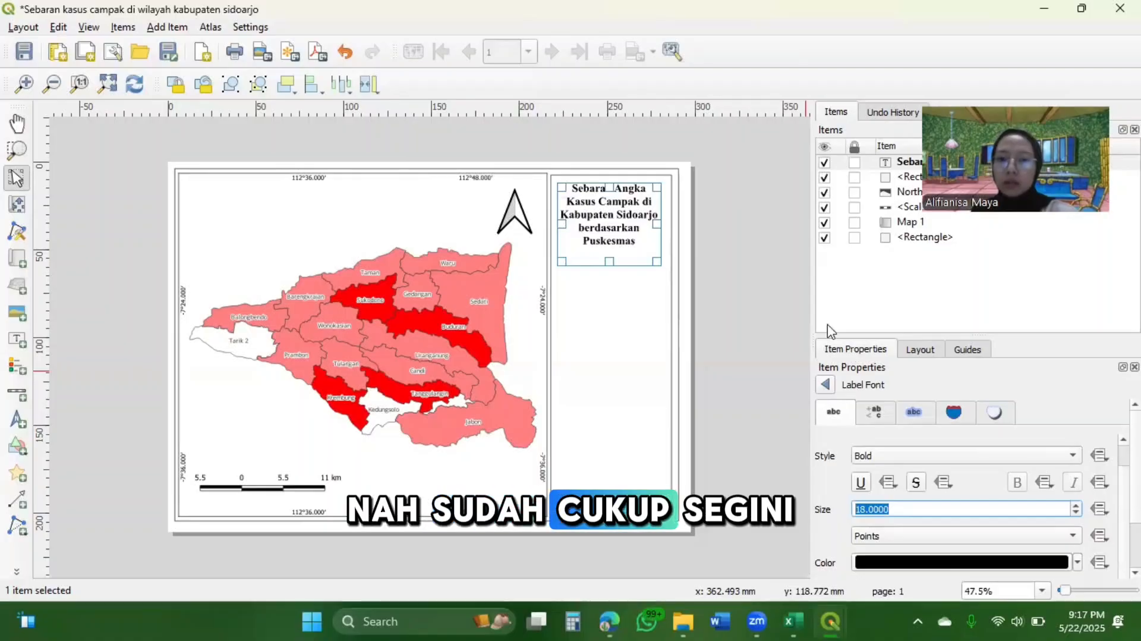
pyautogui.click(726, 279)
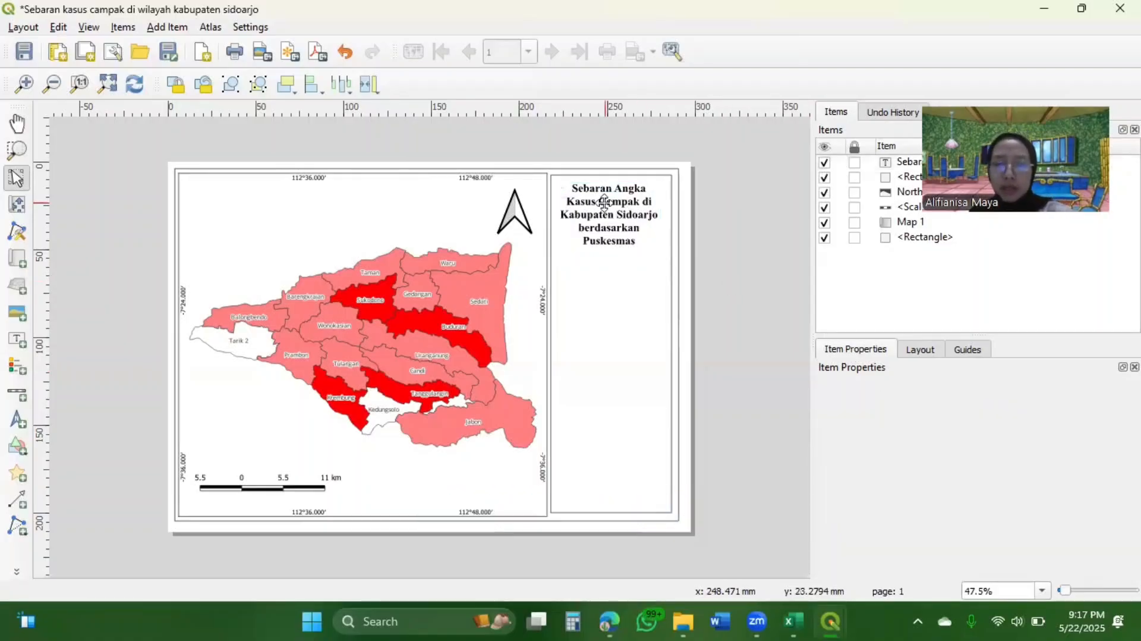
# Move the title label about 45 mm down the side panel, nudge it right, and widen its box slightly on the left
pyautogui.moveTo(619, 215); pyautogui.dragTo(621, 295)
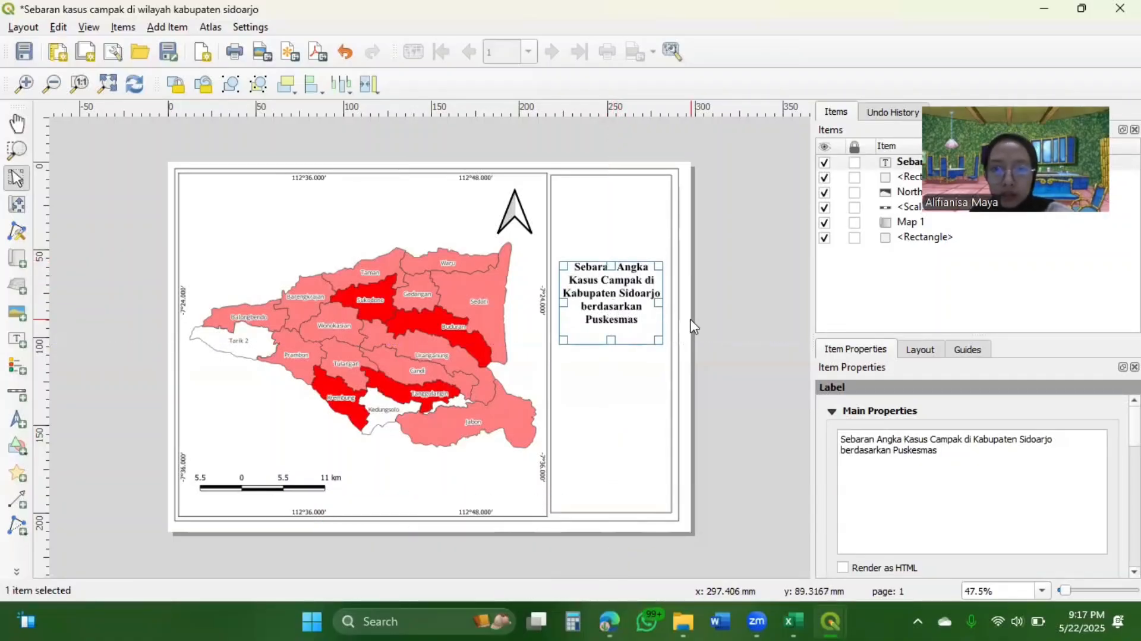
pyautogui.click(693, 325)
pyautogui.click(599, 289)
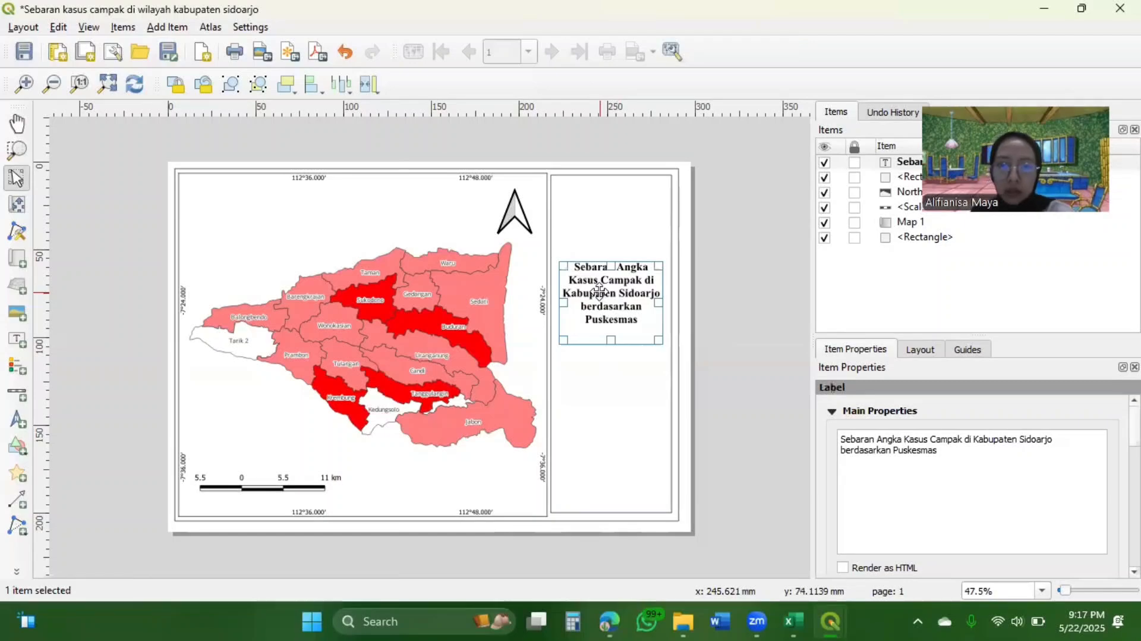
pyautogui.press('Right')
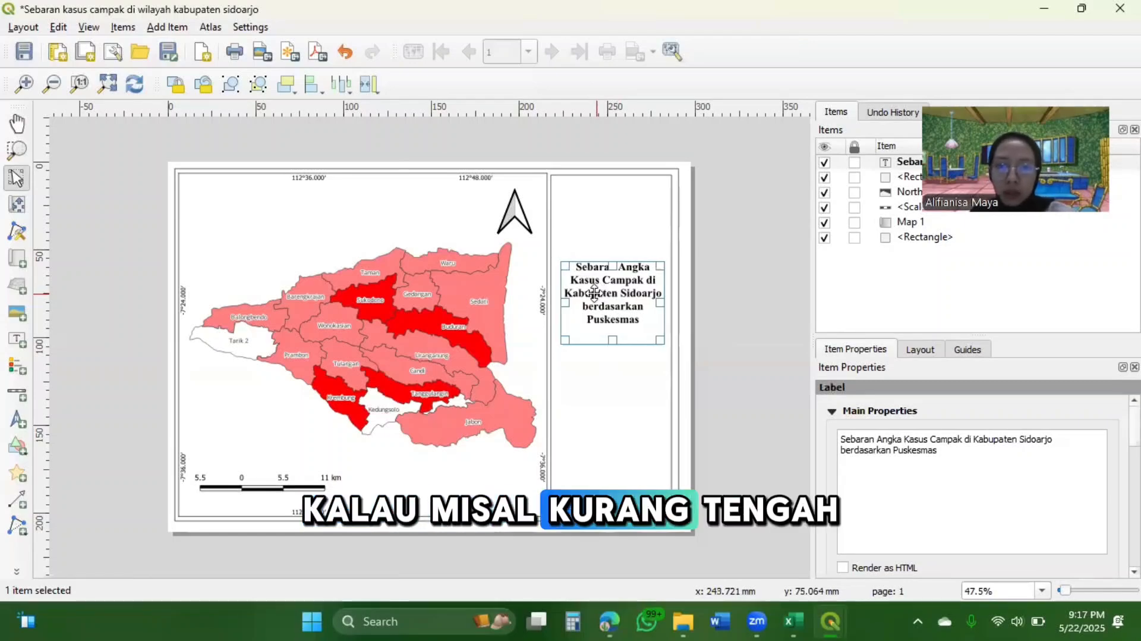
pyautogui.moveTo(564, 302); pyautogui.dragTo(557, 302)
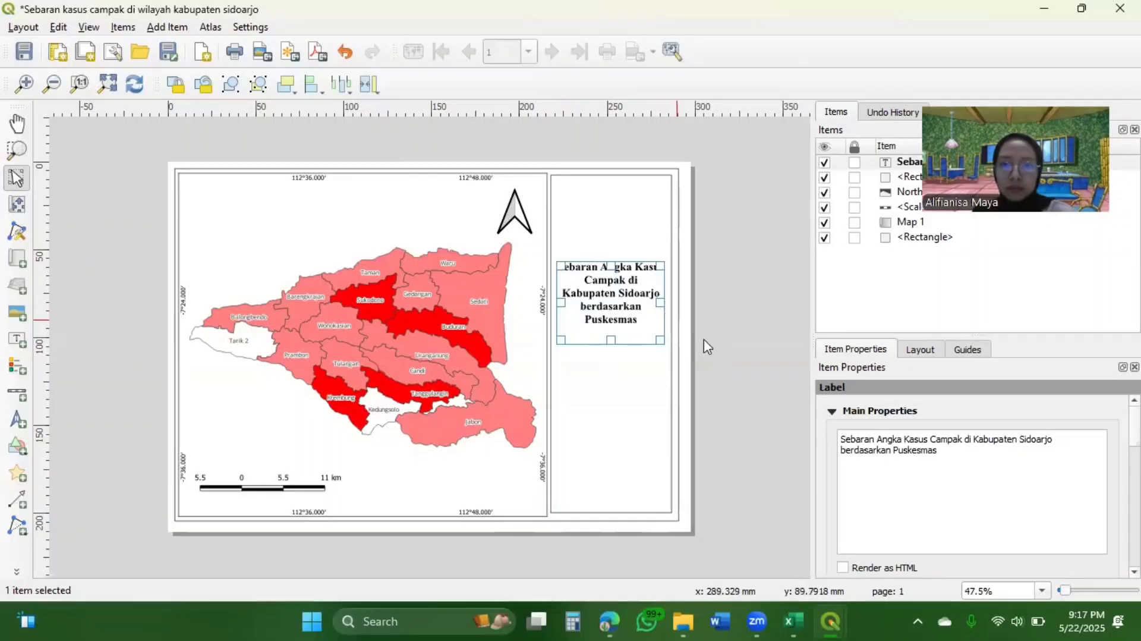
# Set the title label's font size to 19 points
pyautogui.scroll(-5, 1024, 436)
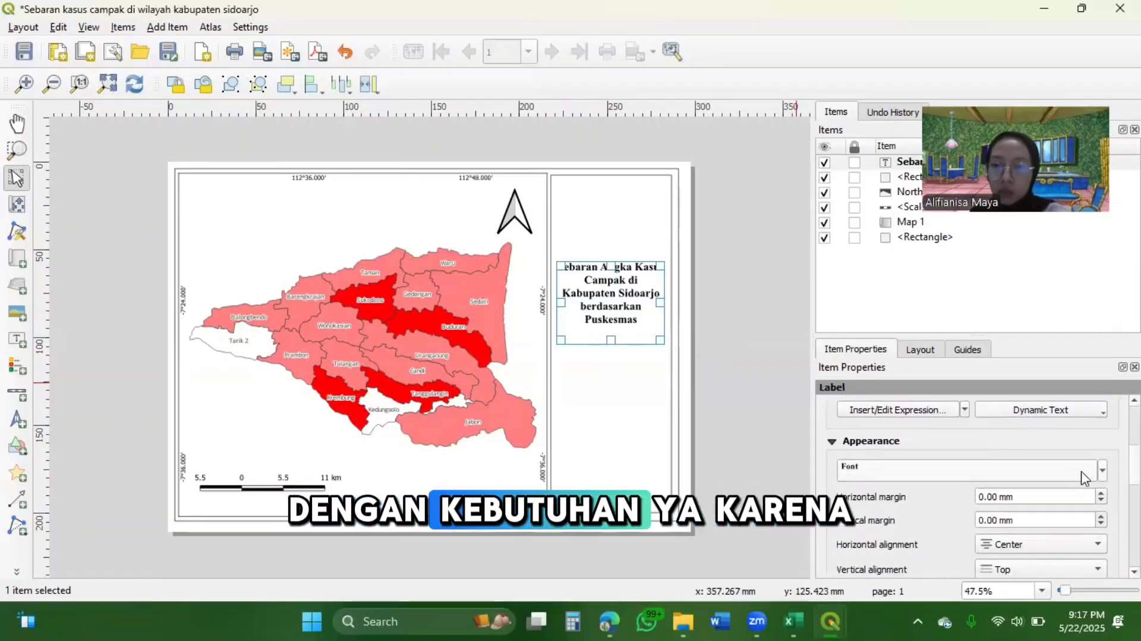
pyautogui.click(1081, 470)
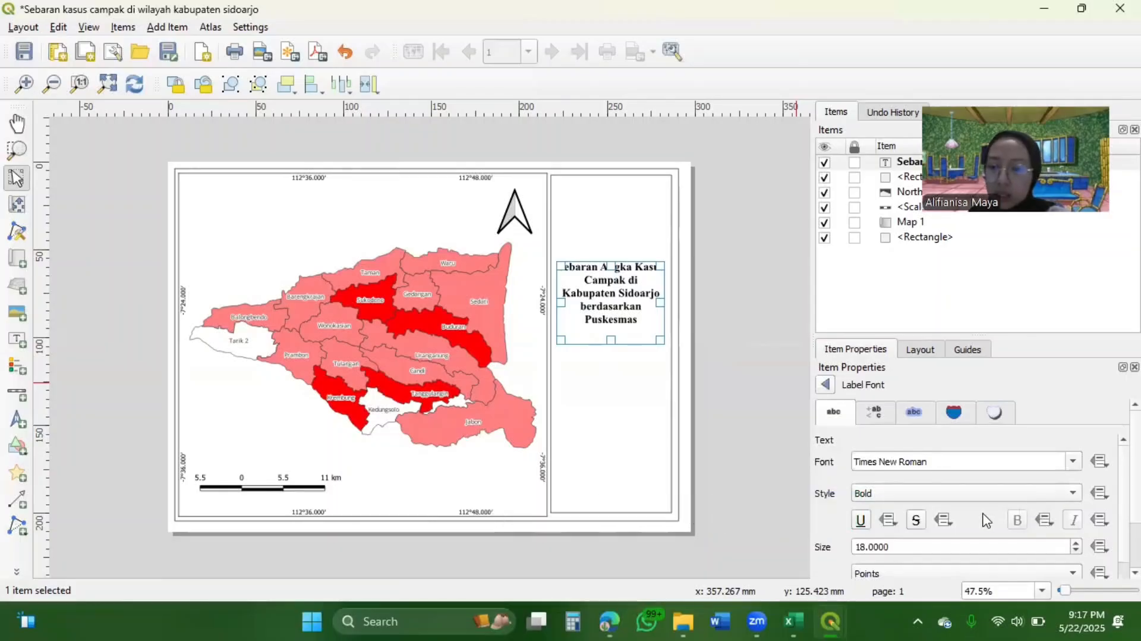
pyautogui.click(1076, 543)
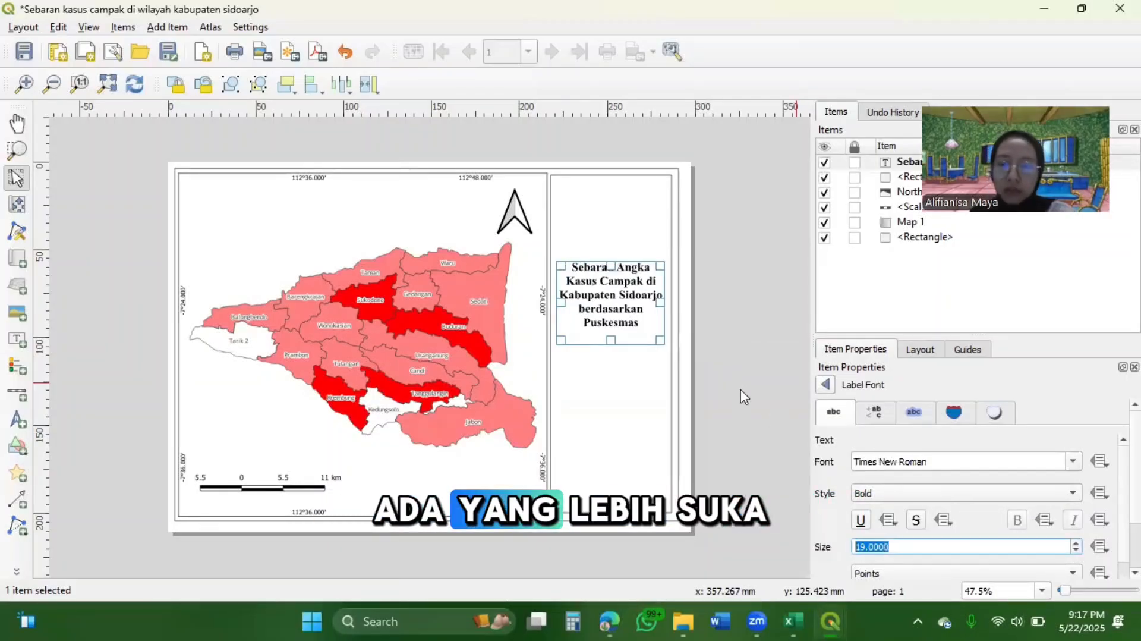
# Shorten the title label's box slightly from its lower edge and shift the label down a little
pyautogui.moveTo(610, 340); pyautogui.dragTo(612, 330)
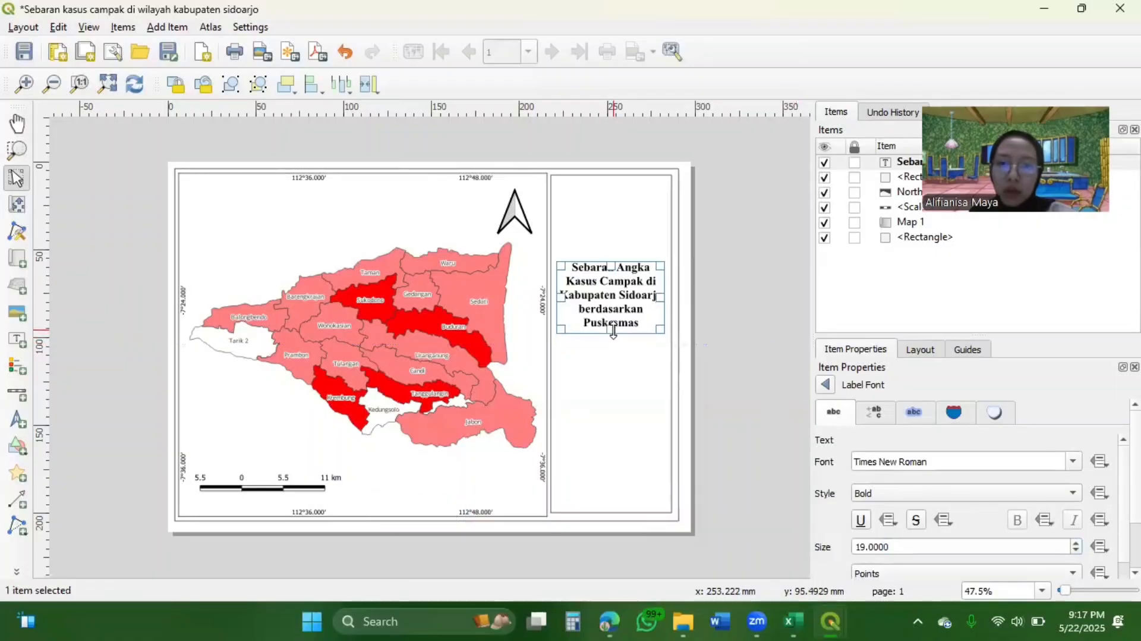
pyautogui.click(744, 363)
pyautogui.moveTo(597, 291); pyautogui.dragTo(597, 292)
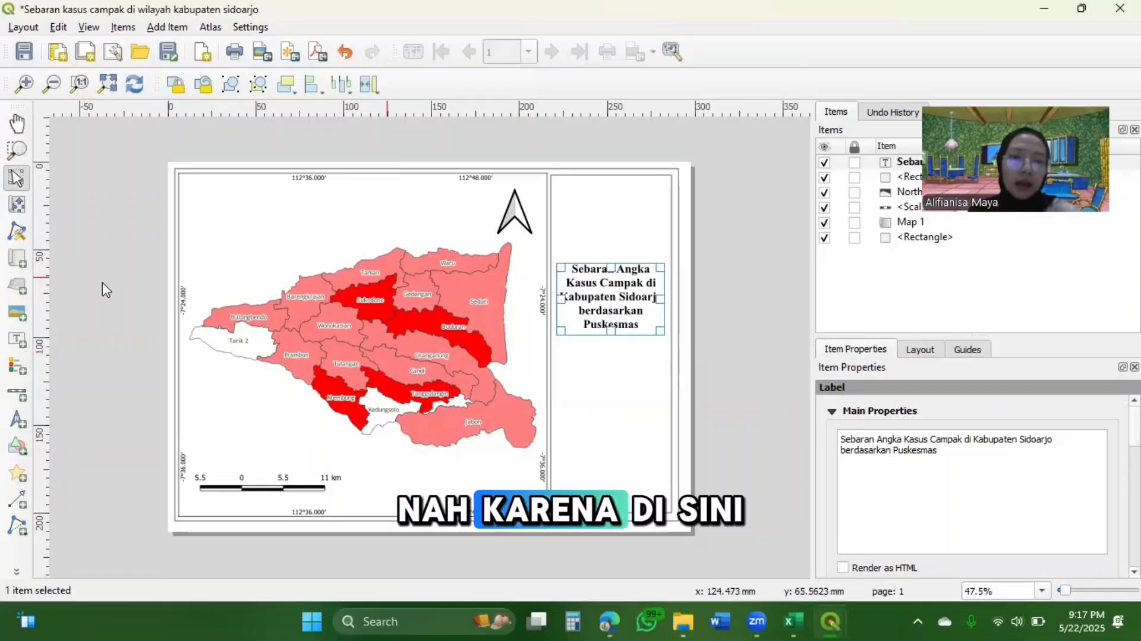
# Add a picture about 31 mm wide and 39 mm high above the title, using the raster image UNEJ.png
pyautogui.click(18, 318)
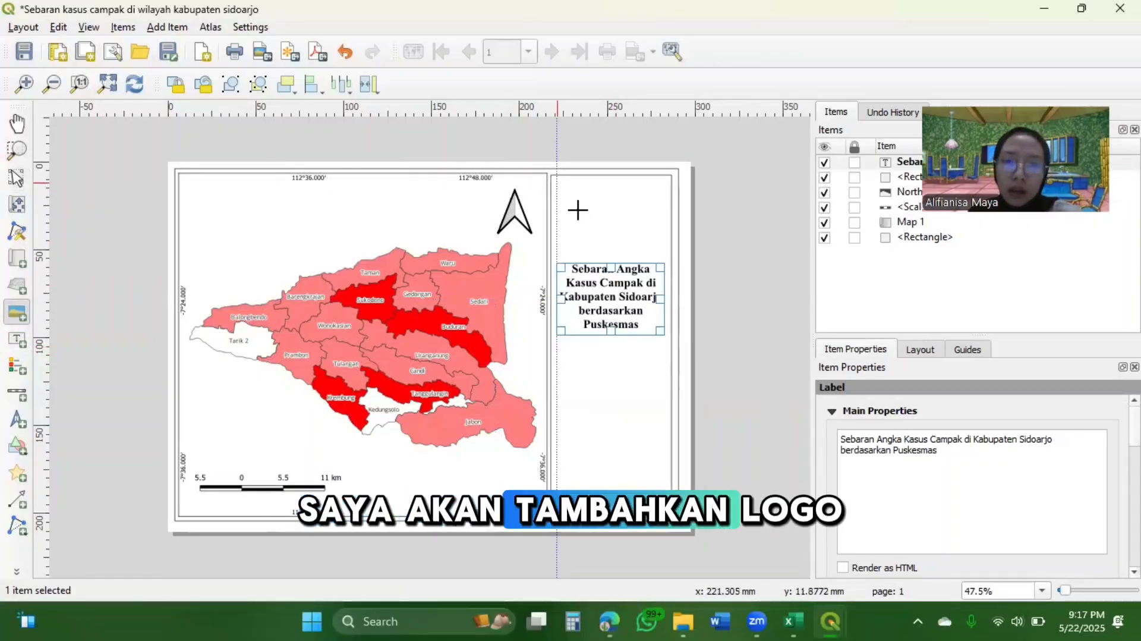
pyautogui.moveTo(557, 183); pyautogui.dragTo(611, 252)
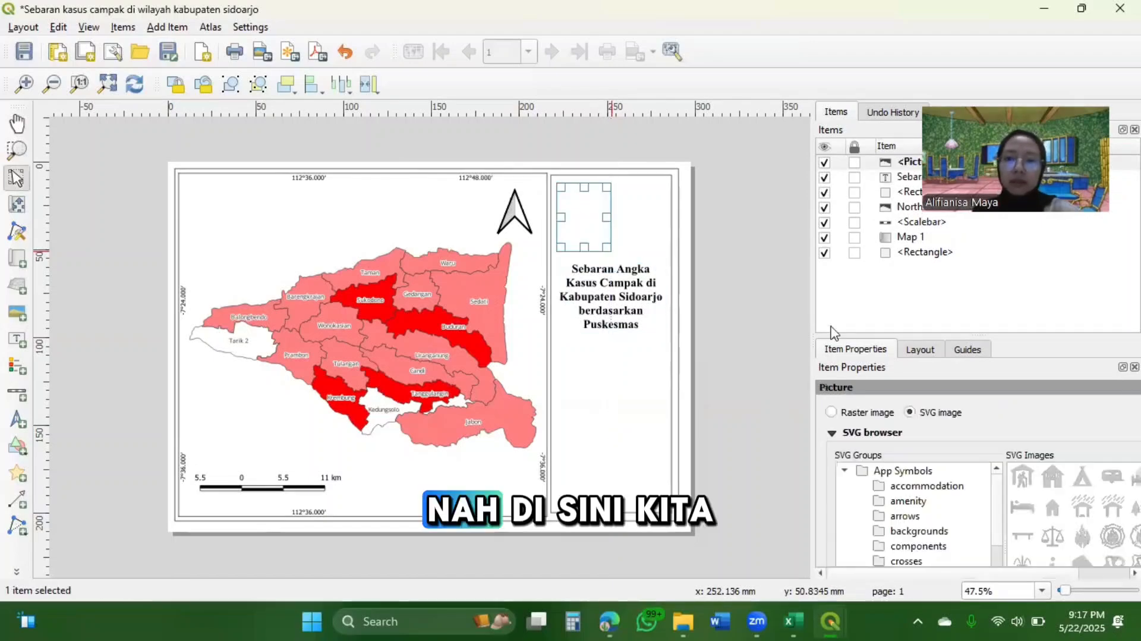
pyautogui.click(831, 411)
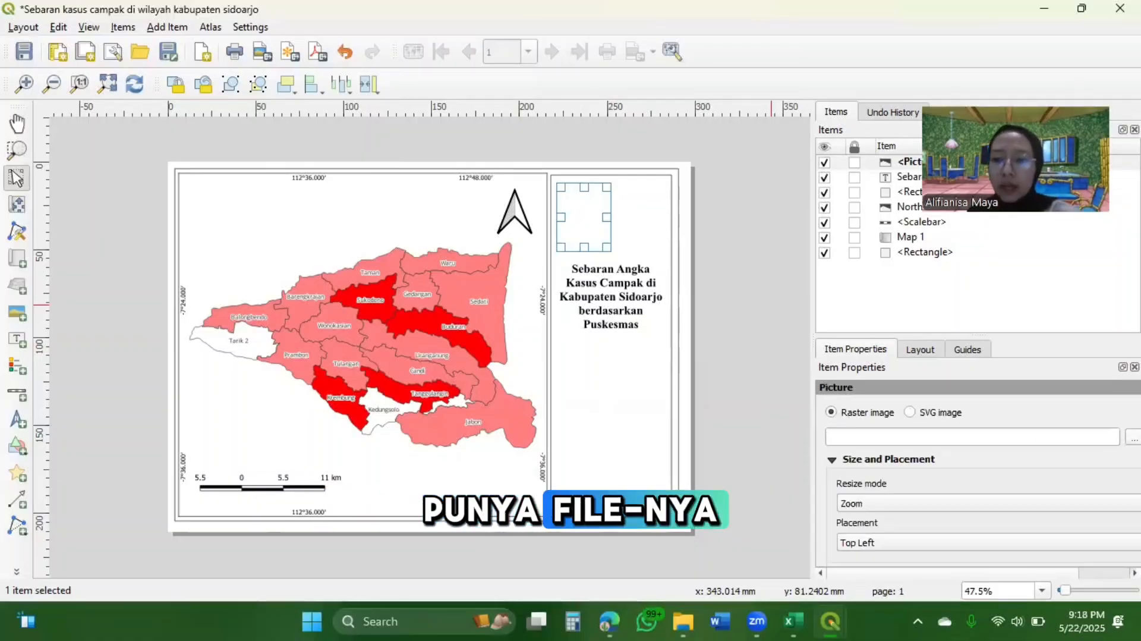
pyautogui.click(1133, 436)
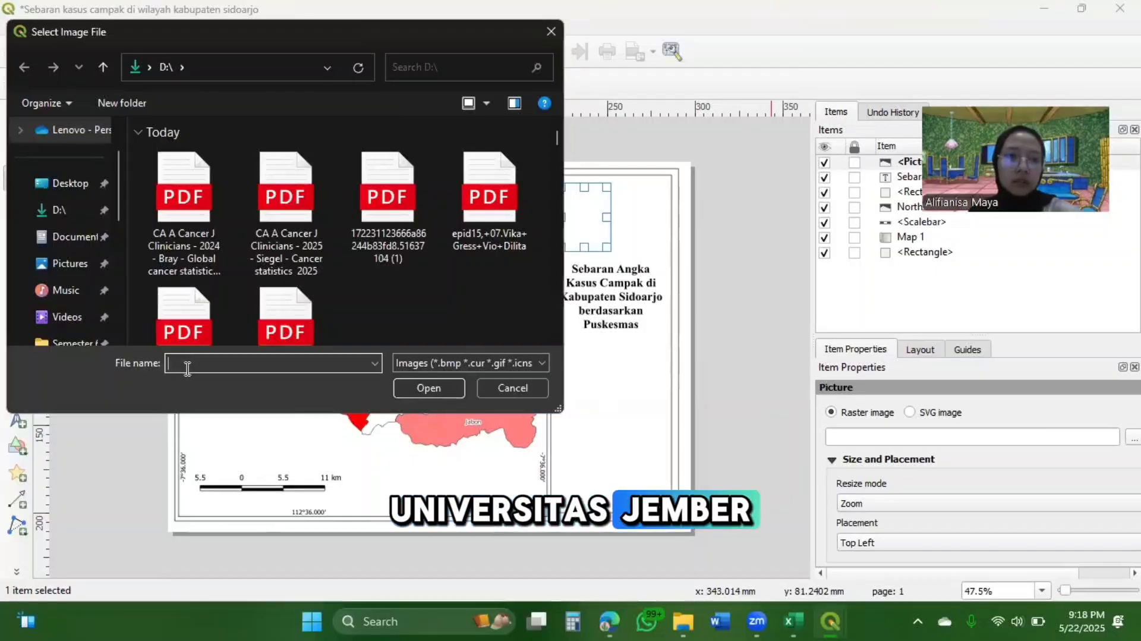
pyautogui.write('unej')
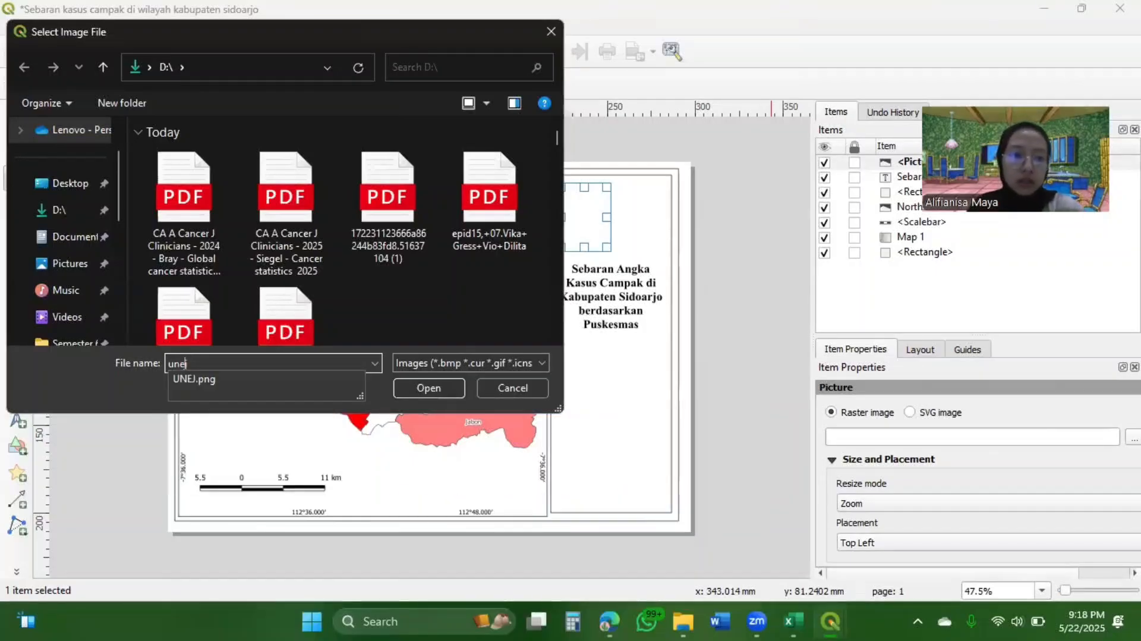
pyautogui.click(198, 374)
pyautogui.click(437, 388)
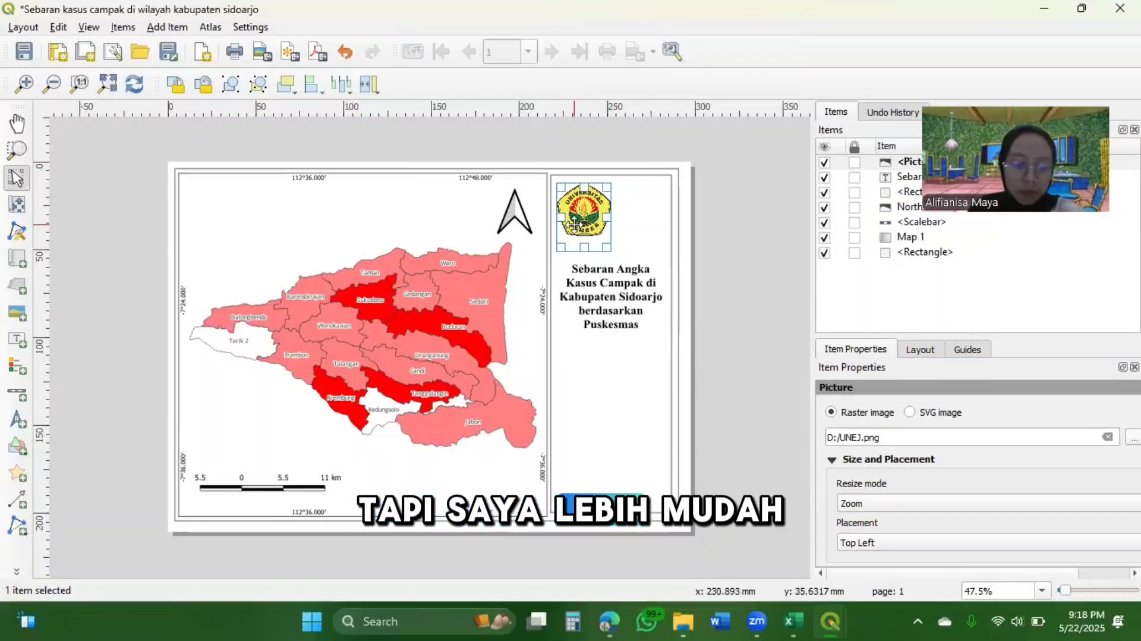
# Duplicate the university logo, place the copy beside it on the right, and nudge the original slightly left
pyautogui.hotkey('ctrl', 'c')
pyautogui.hotkey('ctrl', 'v')
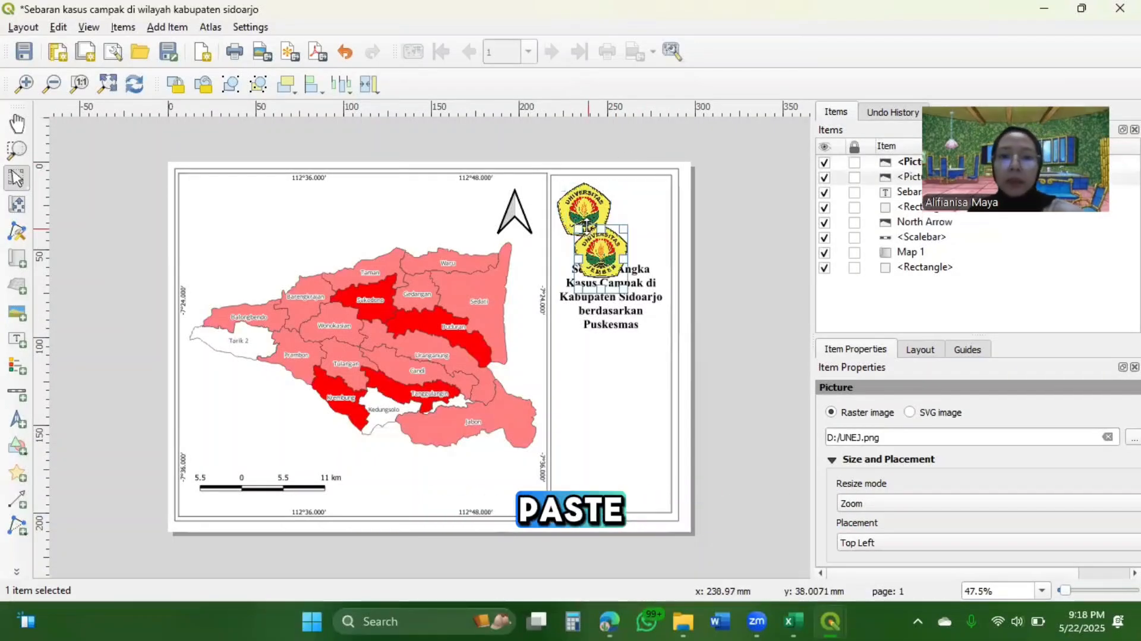
pyautogui.moveTo(614, 247); pyautogui.dragTo(644, 215)
pyautogui.moveTo(644, 214); pyautogui.dragTo(644, 214)
pyautogui.click(599, 205)
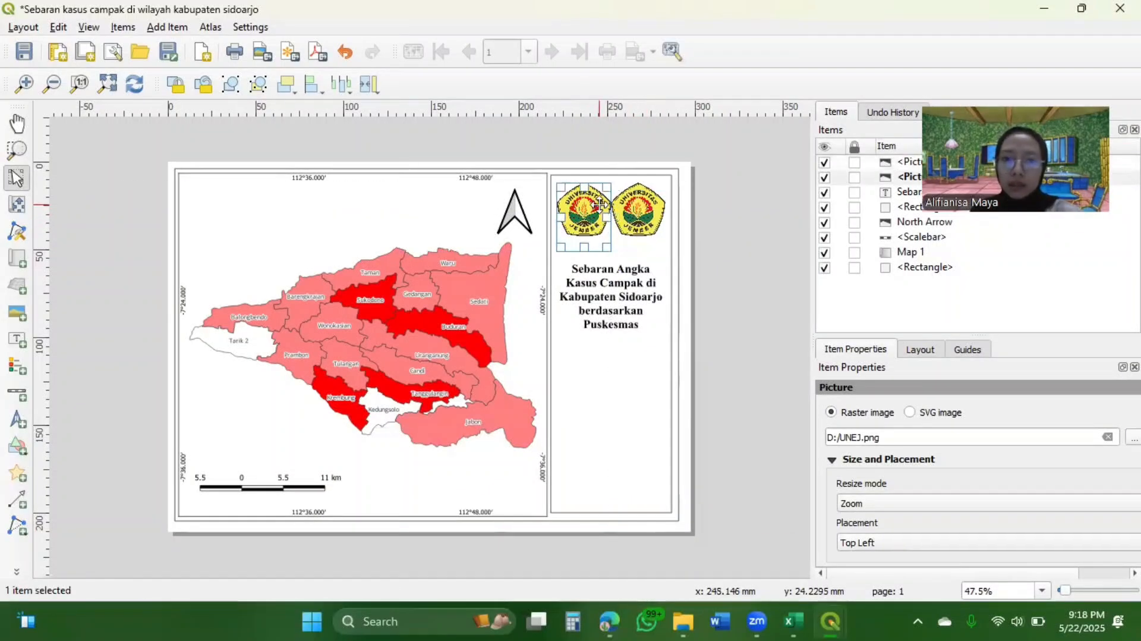
pyautogui.press('Left')
# Replace the image of the duplicated logo with Agro-Coastal Community.png
pyautogui.click(631, 211)
pyautogui.rightClick(631, 211)
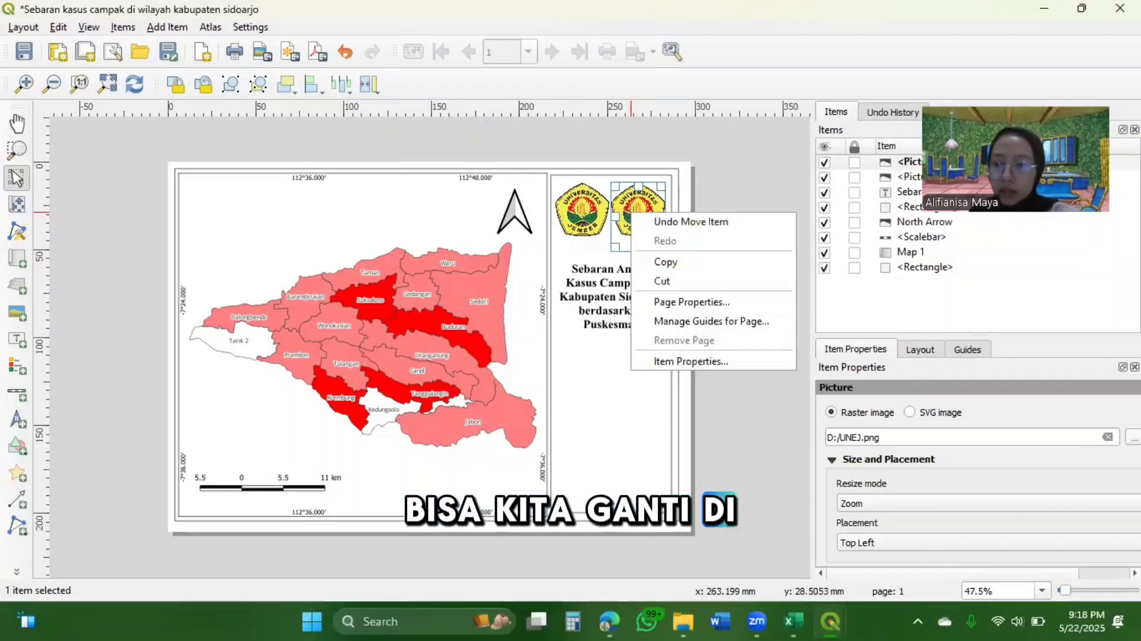
pyautogui.press('Escape')
pyautogui.click(1134, 437)
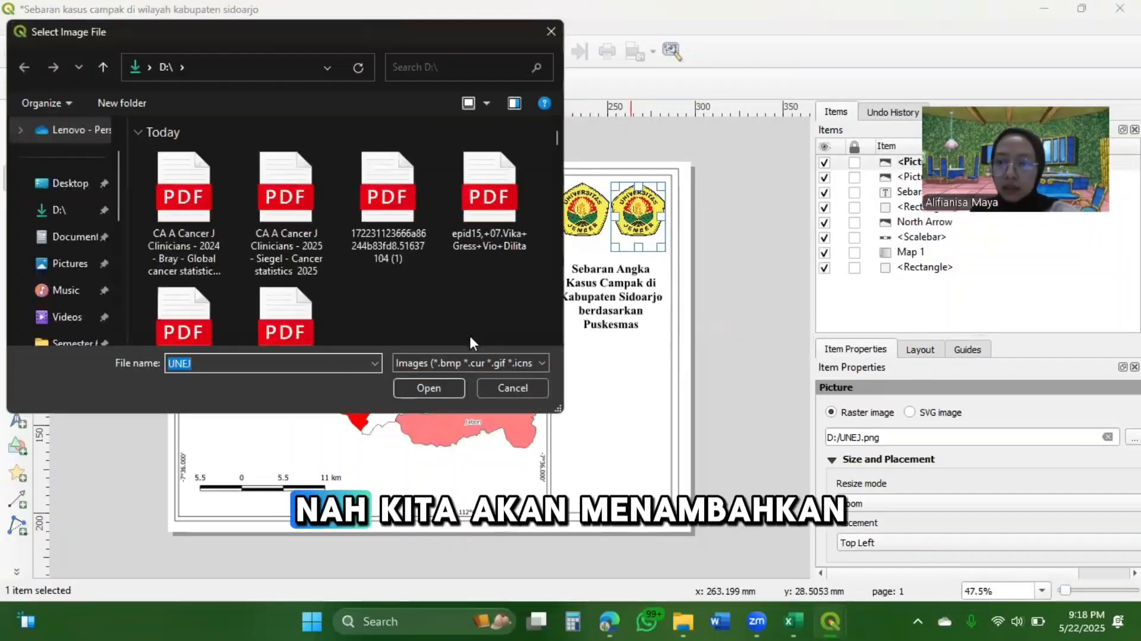
pyautogui.write('ag')
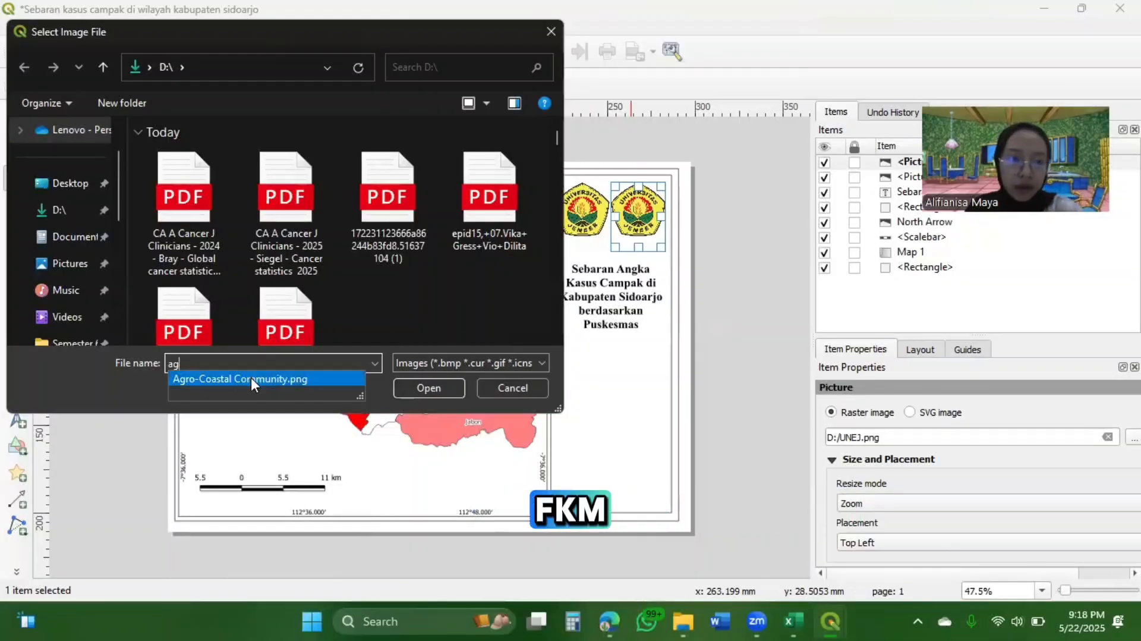
pyautogui.click(250, 377)
pyautogui.click(426, 388)
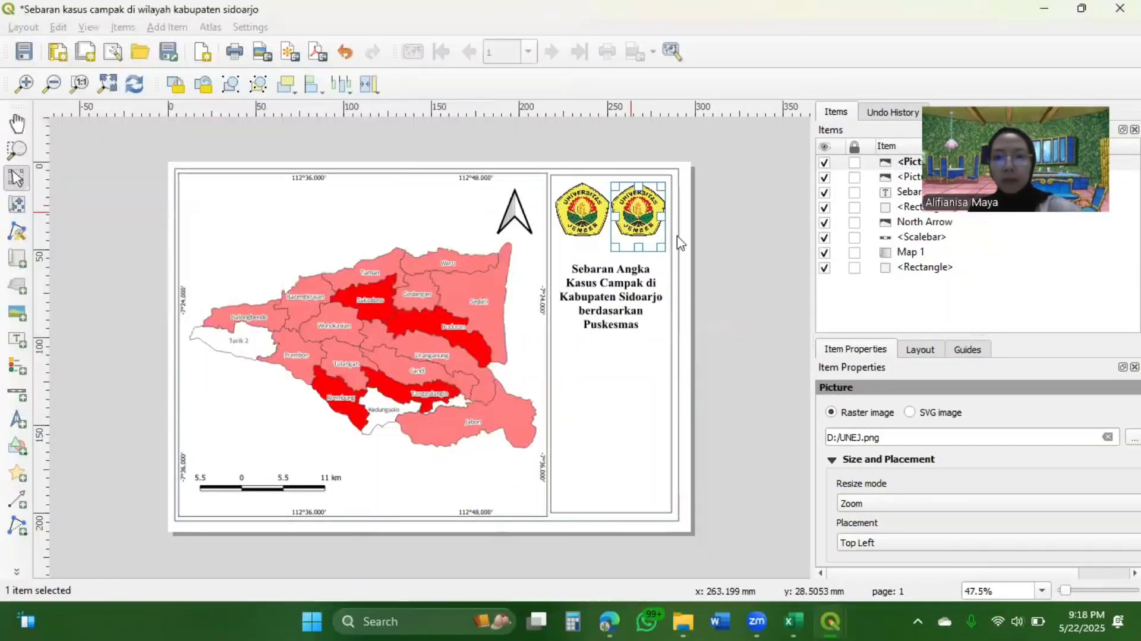
# Enlarge the Agro-Coastal Community logo slightly and position it level with the university logo, near the panel's right edge
pyautogui.moveTo(618, 246); pyautogui.dragTo(609, 256)
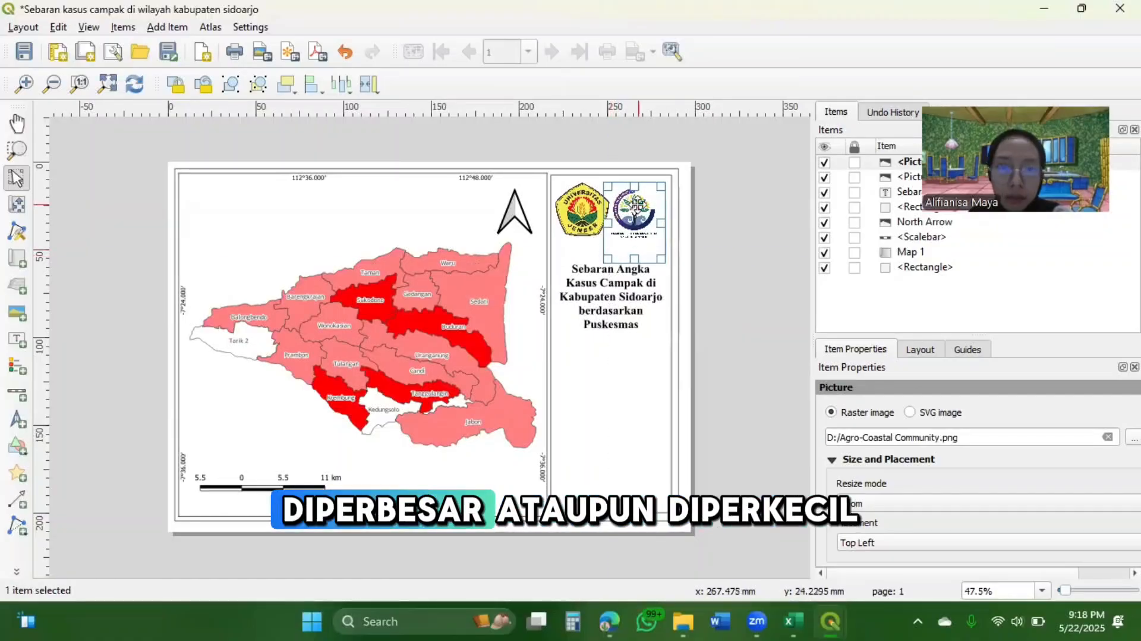
pyautogui.moveTo(634, 208); pyautogui.dragTo(634, 216)
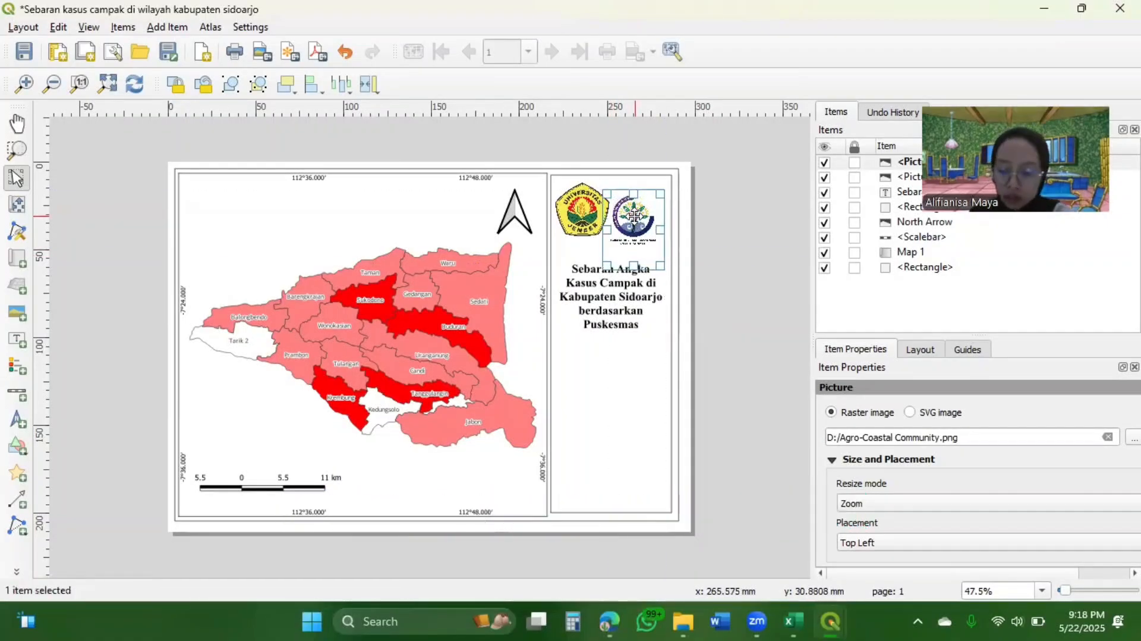
pyautogui.press('Up')
pyautogui.press('Up')
pyautogui.press('Up')
pyautogui.press('Up')
pyautogui.press('Right')
pyautogui.press('Right')
pyautogui.press('Right')
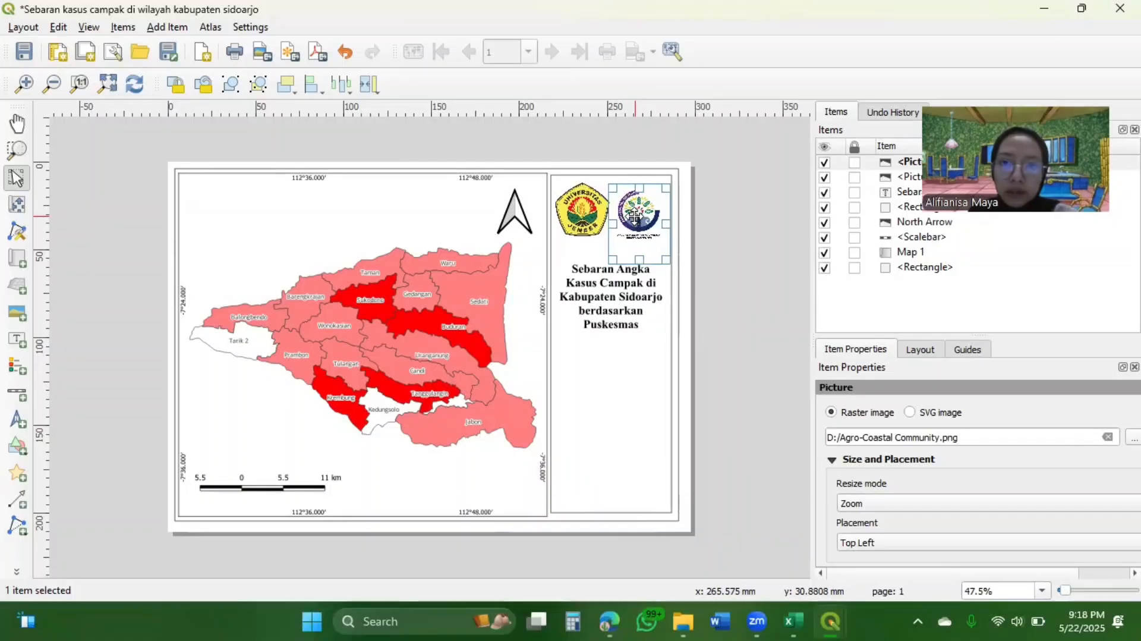
pyautogui.press('Right')
pyautogui.press('Up')
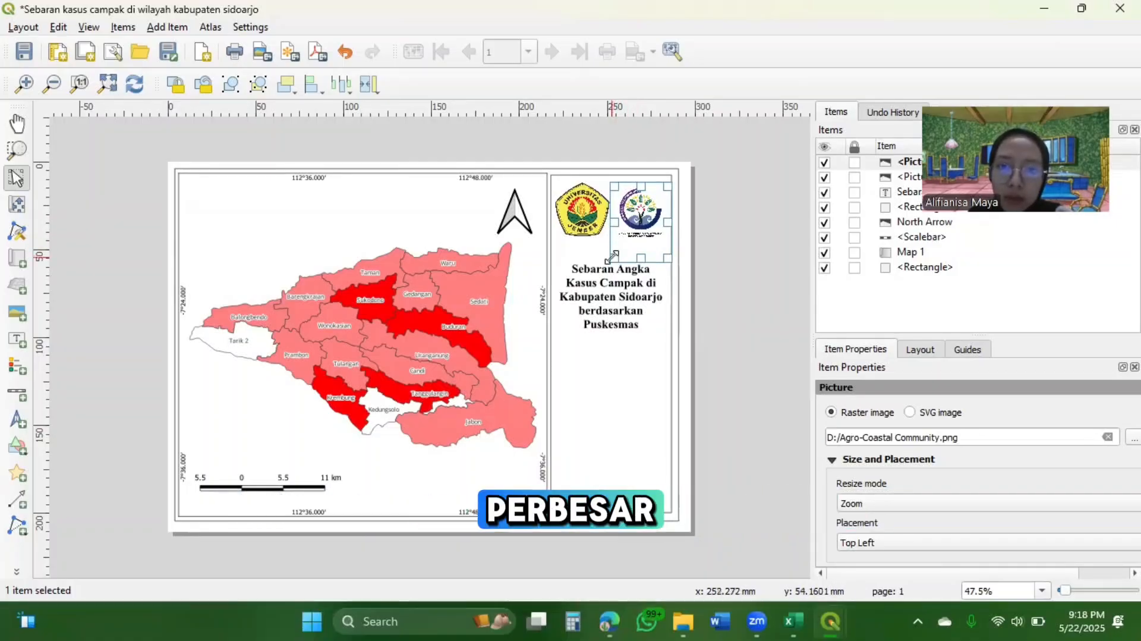
# Enlarge the Agro-Coastal Community logo a little more from its lower-left corner and shift it slightly right
pyautogui.moveTo(612, 256); pyautogui.dragTo(608, 263)
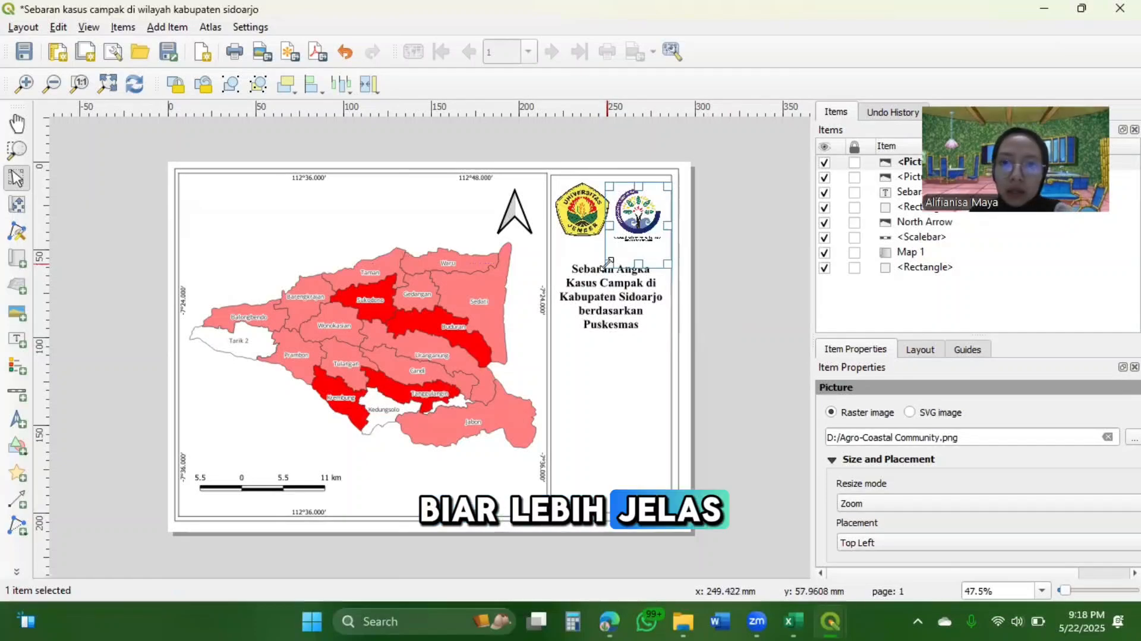
pyautogui.click(770, 341)
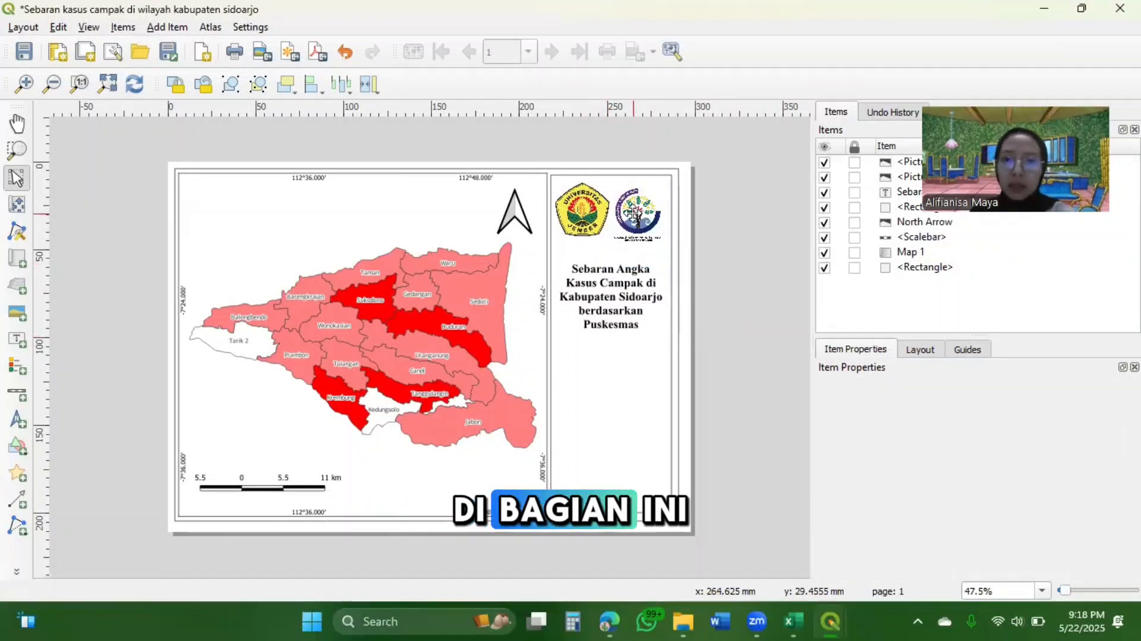
pyautogui.click(633, 213)
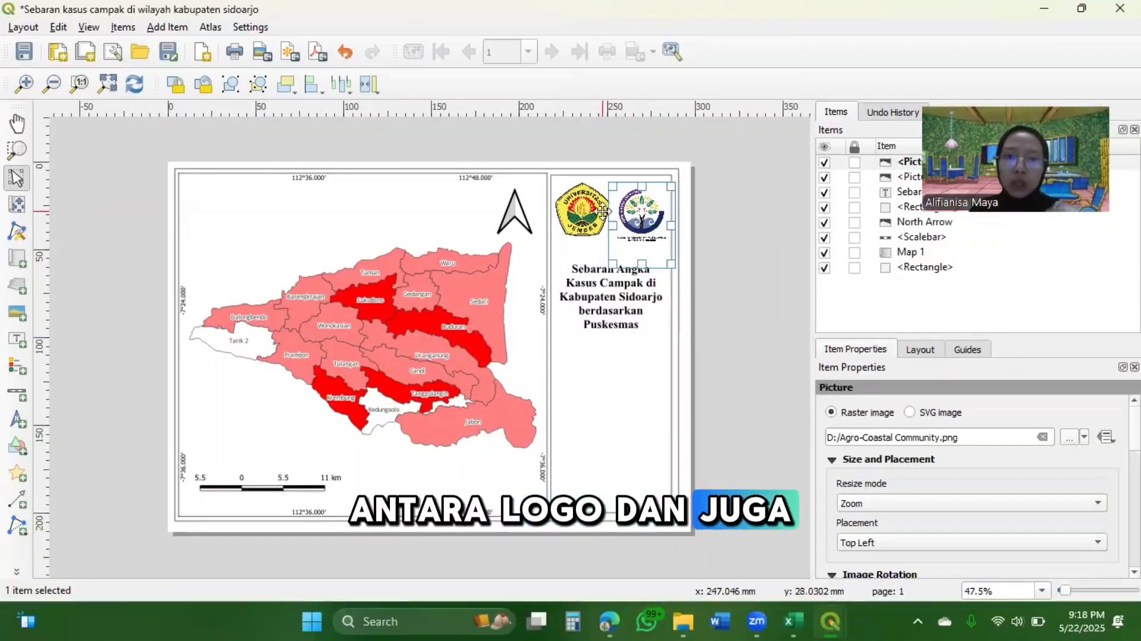